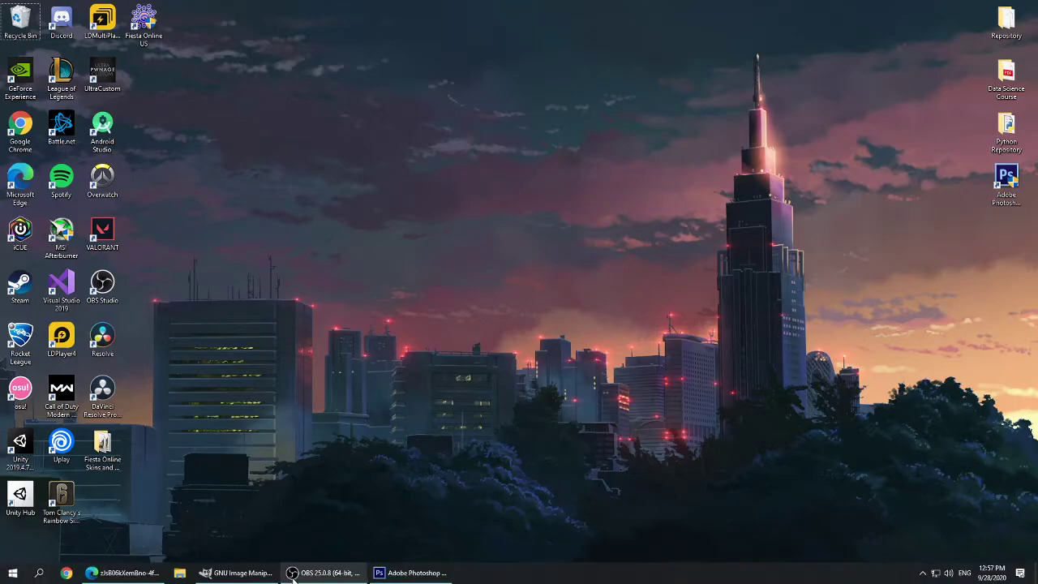
click(237, 577)
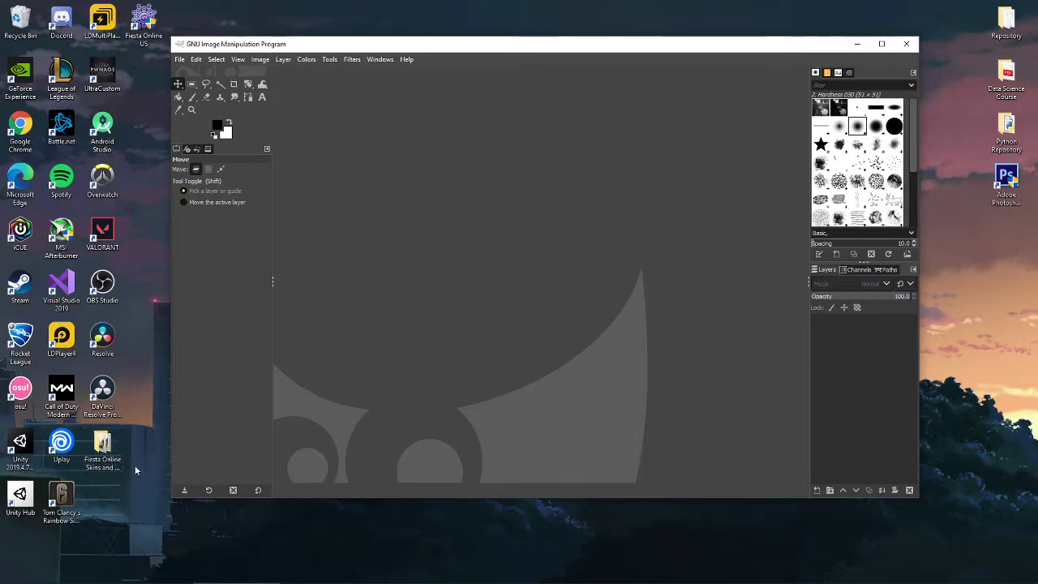
click(861, 45)
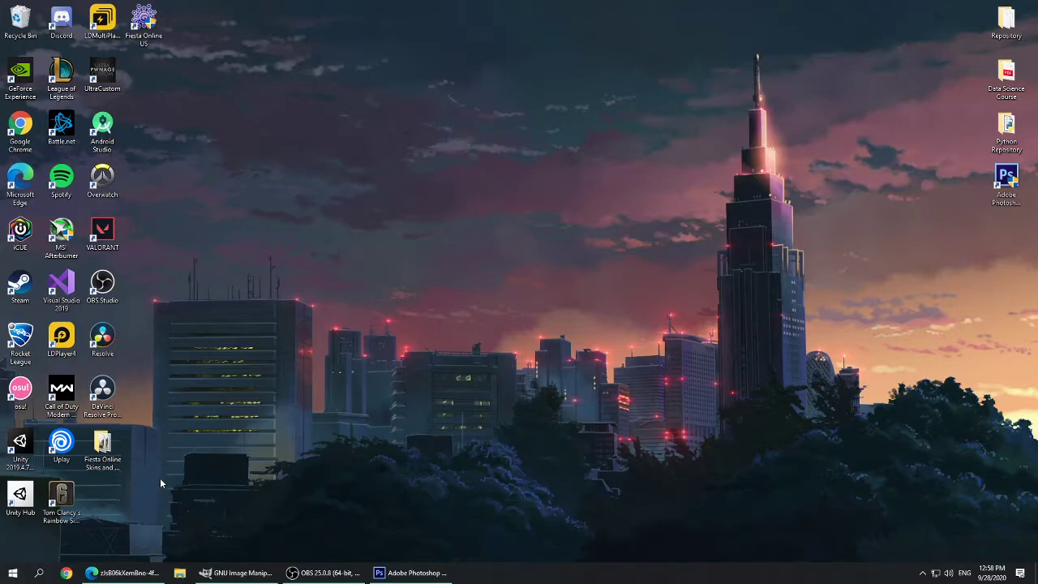
Create a new folder with the default name on the desktop and move it below the Fiesta Online Skins and Backups folder.
right_click(120, 488)
mouse_move(89, 455)
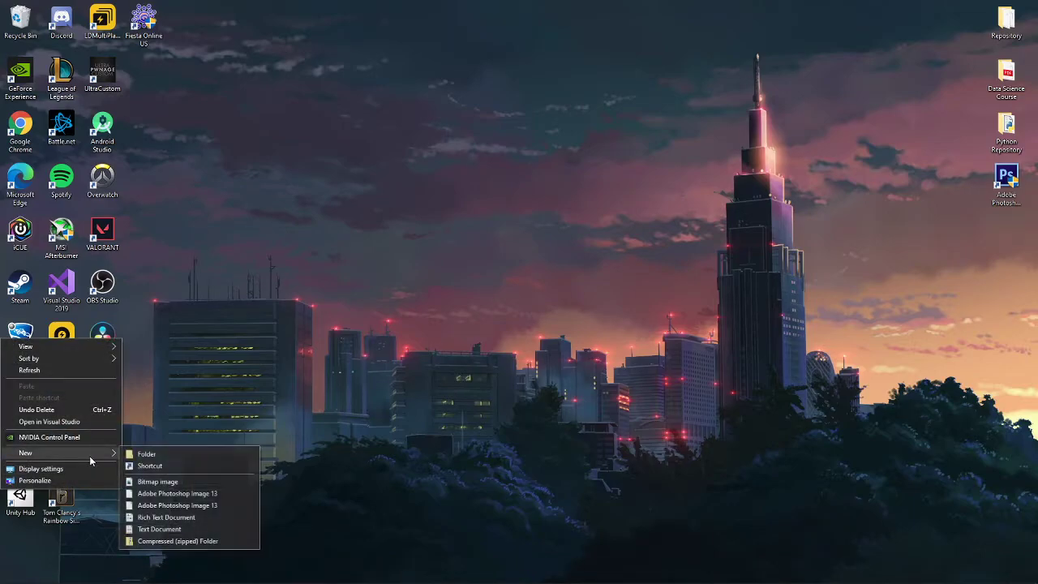
click(160, 454)
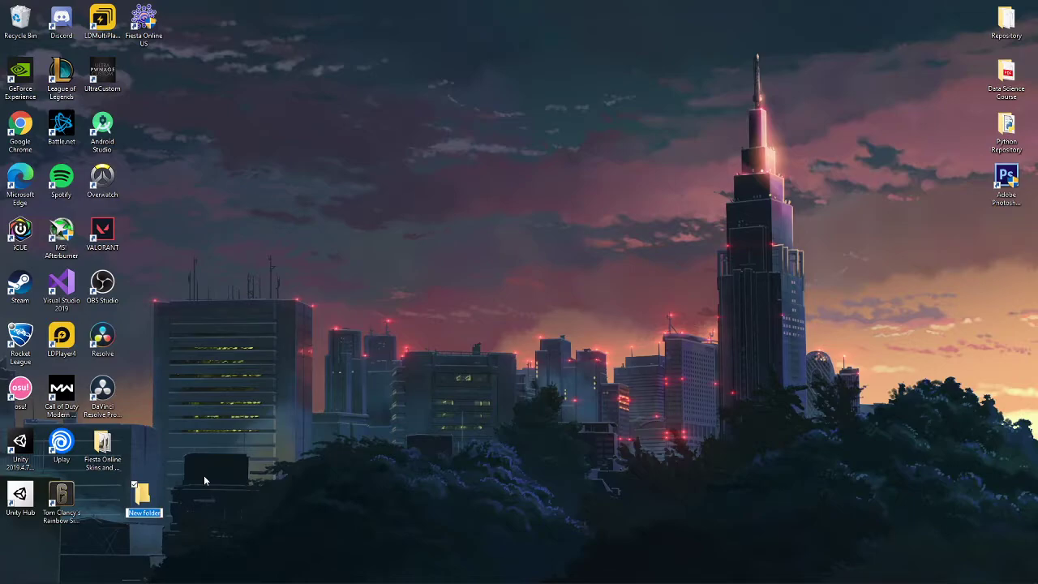
key(Return)
drag(142, 492, 118, 492)
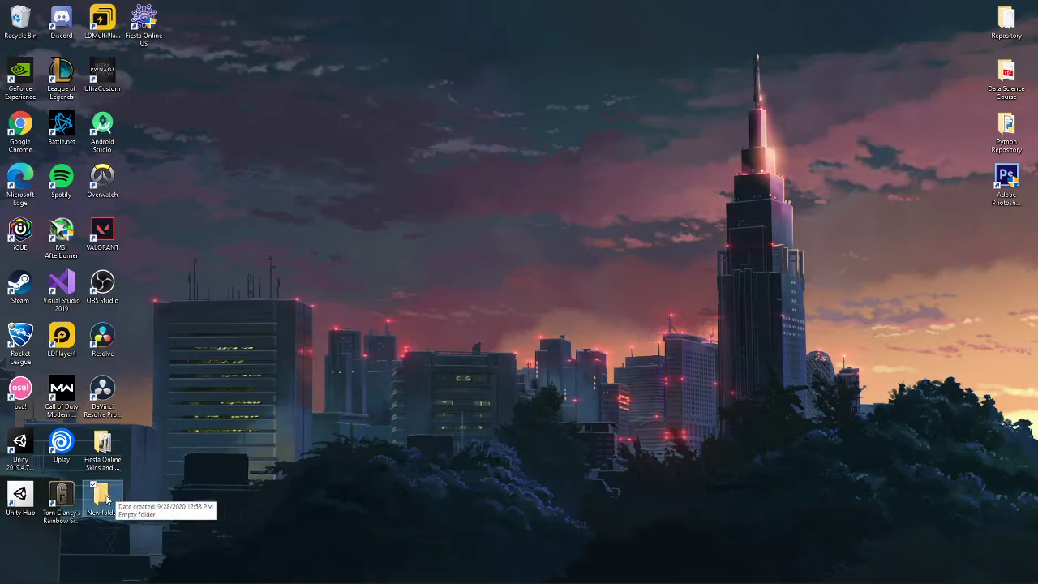
drag(118, 496, 120, 460)
Look over the contents of the Fiesta Online Skins and Backups folder, and minimize its window.
double_click(103, 448)
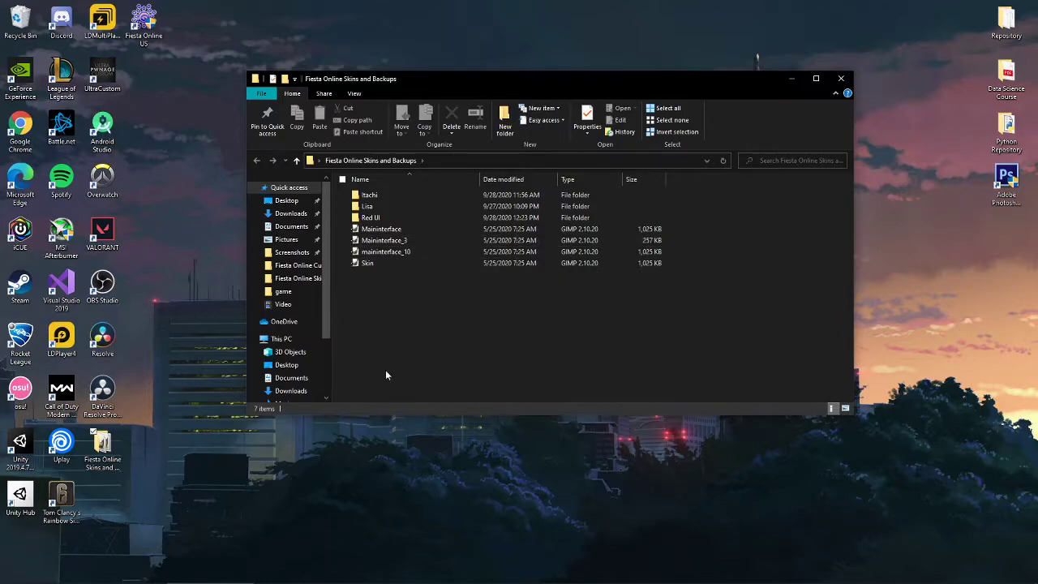
click(790, 80)
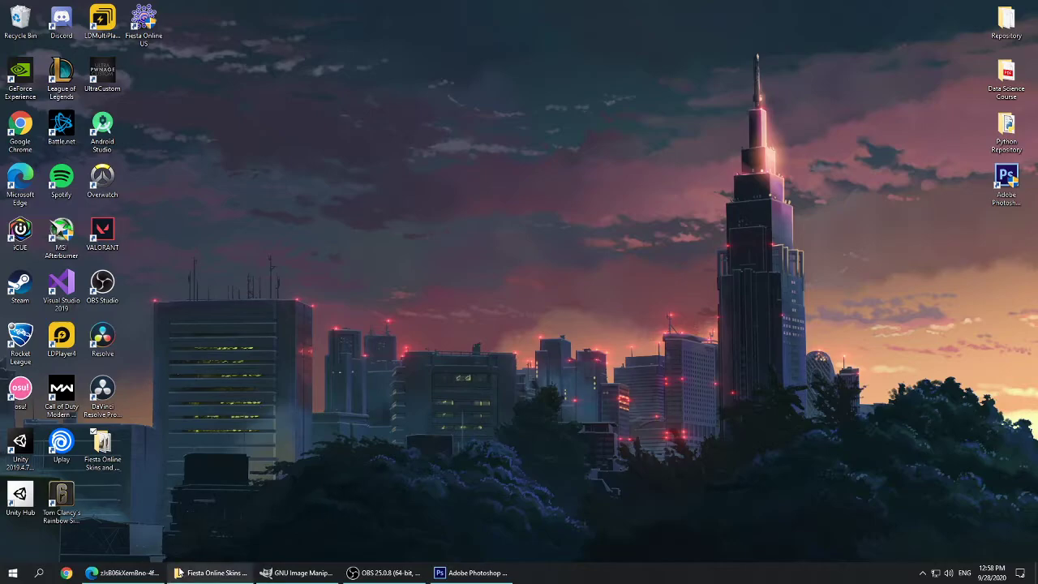
Open a new File Explorer window and browse to C:\Program Files (x86)\gamigo AG\FiestaOnlineUS.
right_click(195, 579)
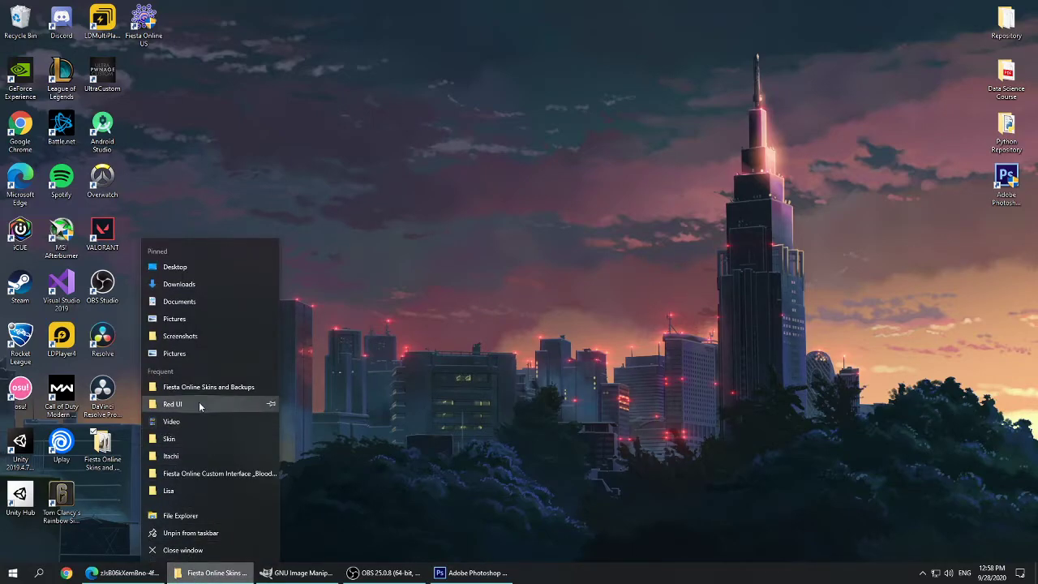
click(200, 518)
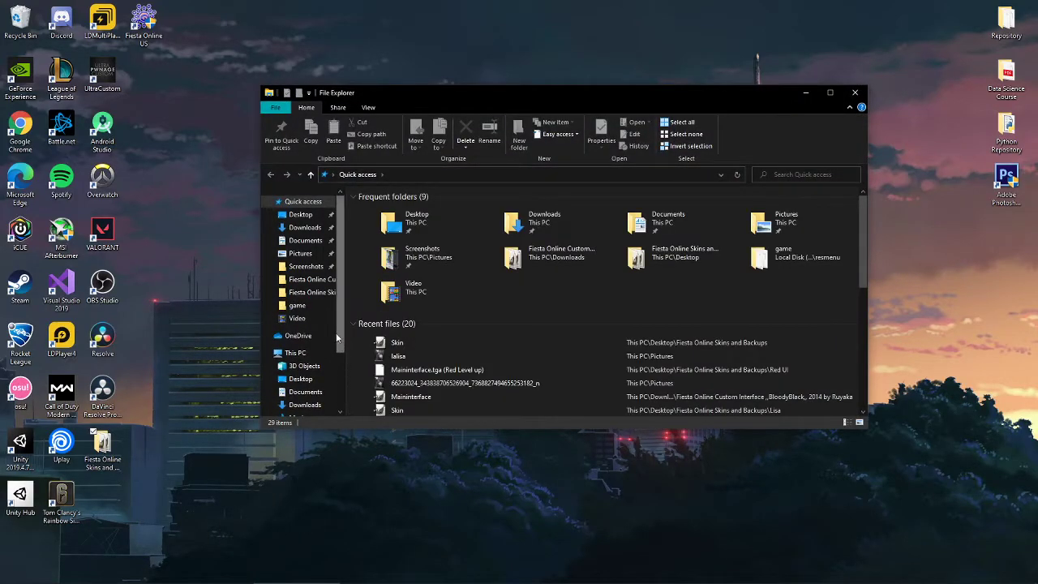
scroll(336, 335, down, 2)
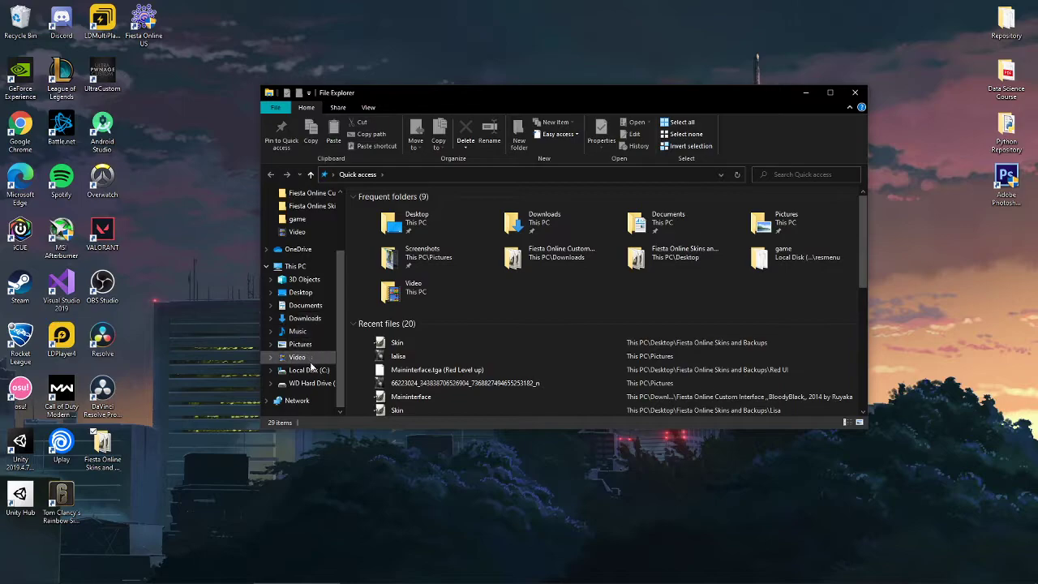
click(293, 267)
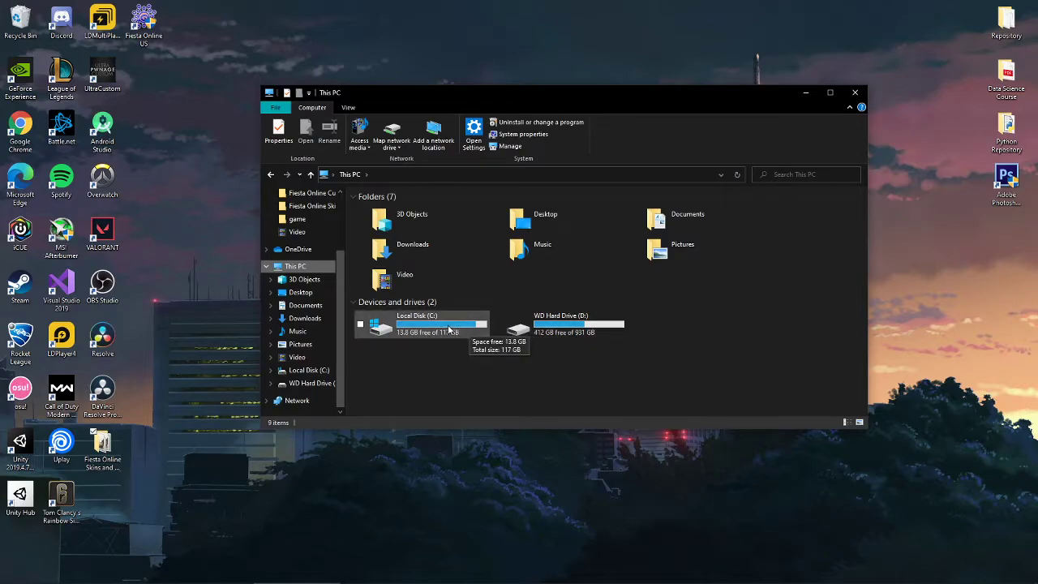
double_click(449, 330)
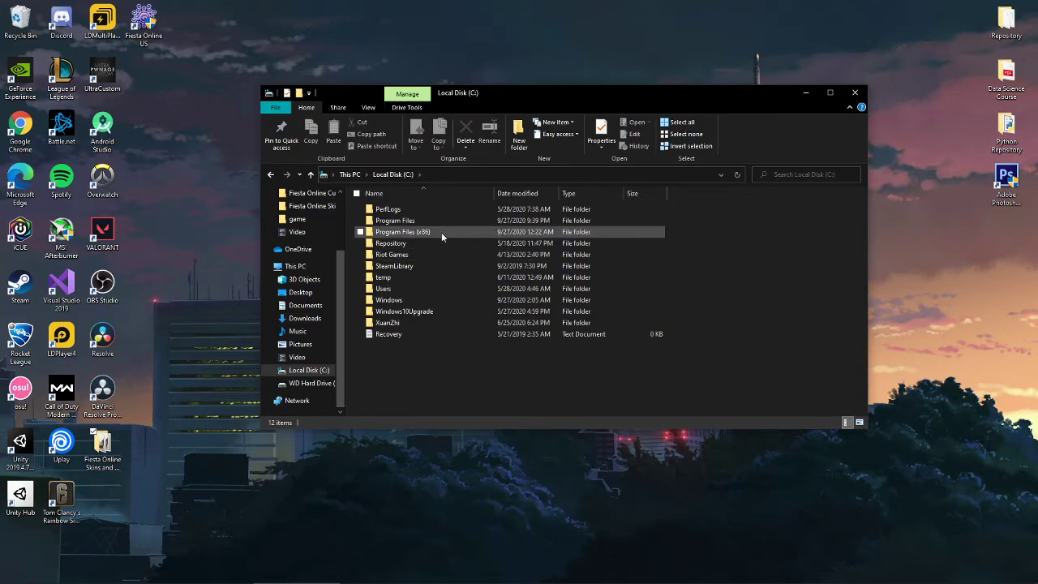
click(442, 232)
double_click(442, 232)
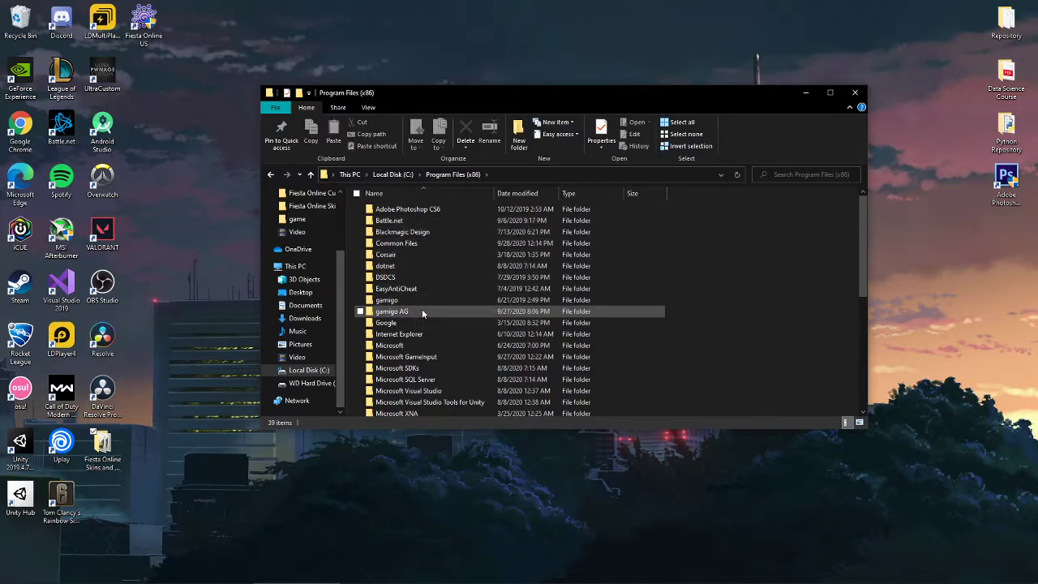
double_click(421, 311)
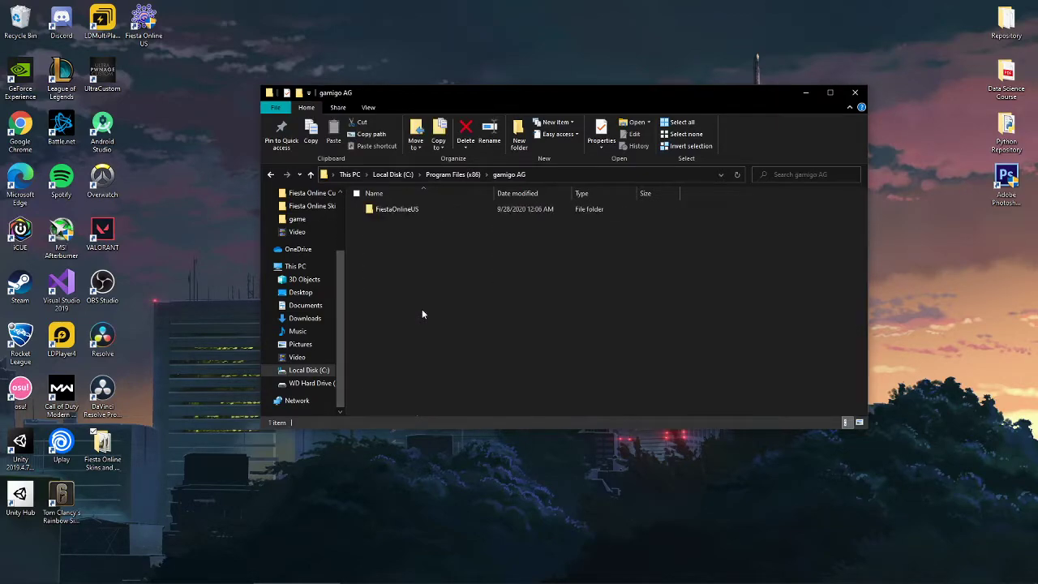
double_click(454, 208)
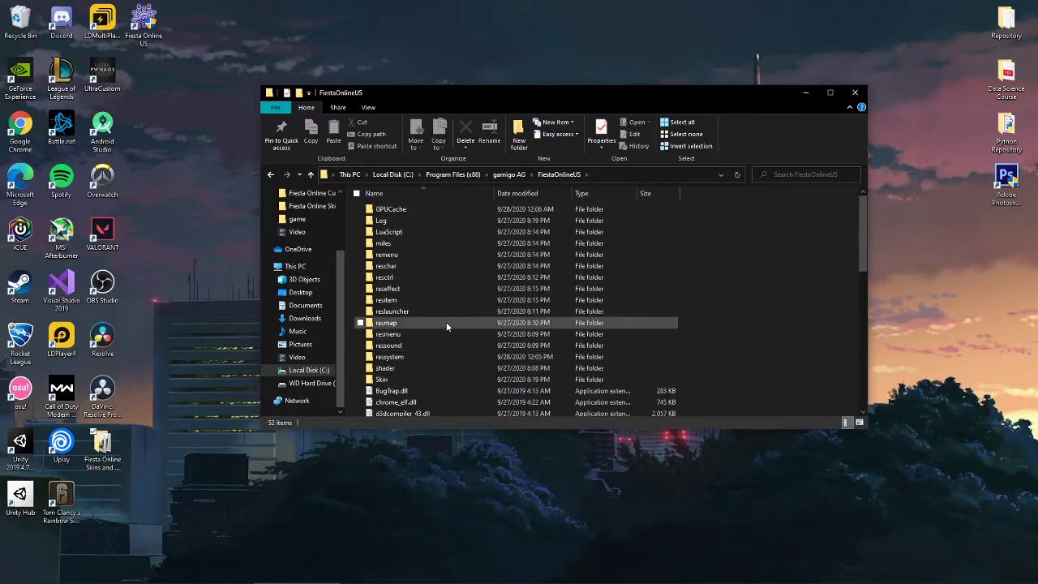
Look through the FiestaOnlineUS files and open the Skin subfolder.
scroll(548, 231, down, 5)
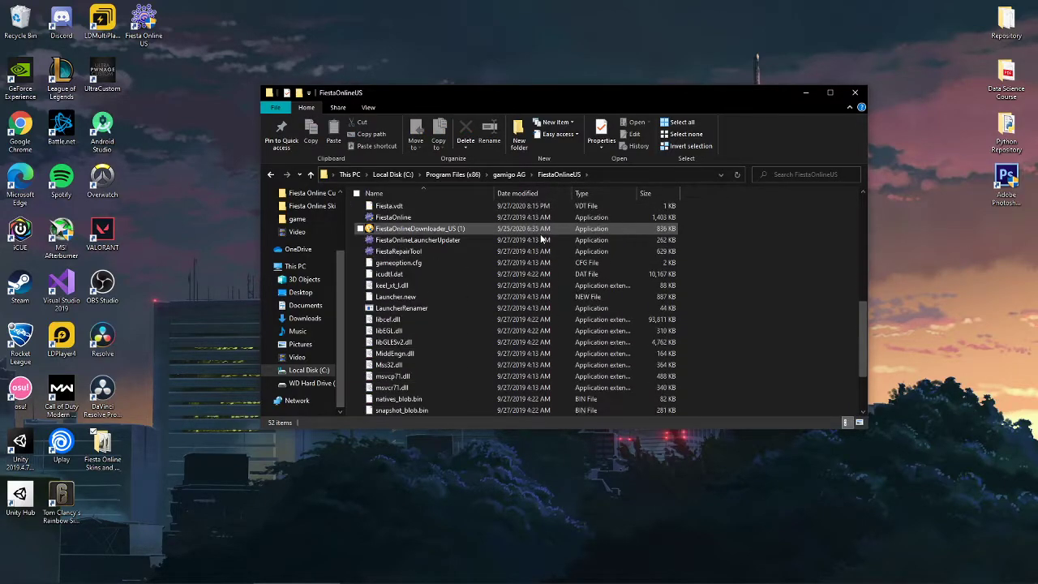
scroll(544, 235, down, 2)
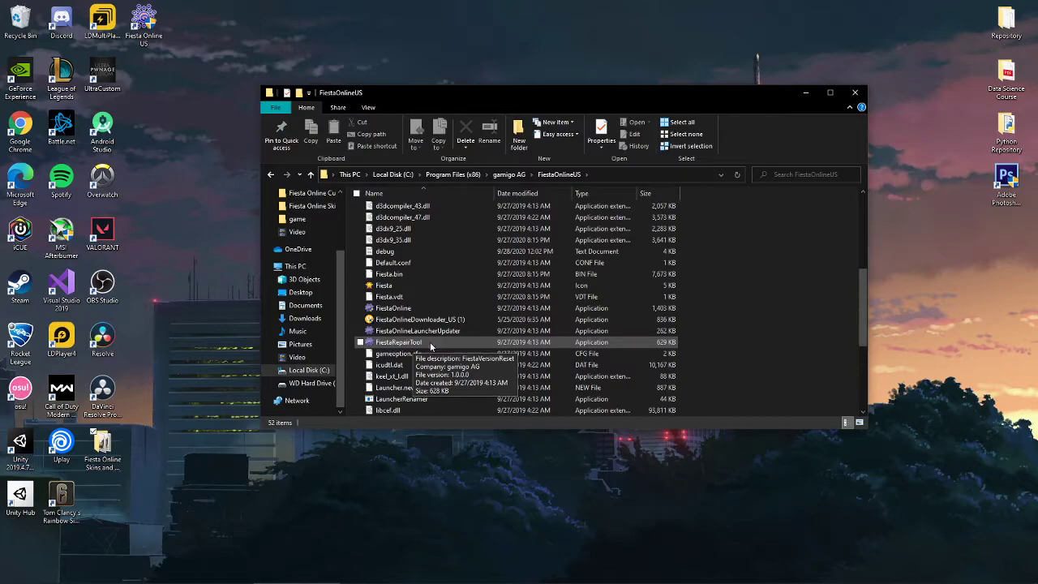
scroll(422, 349, up, 6)
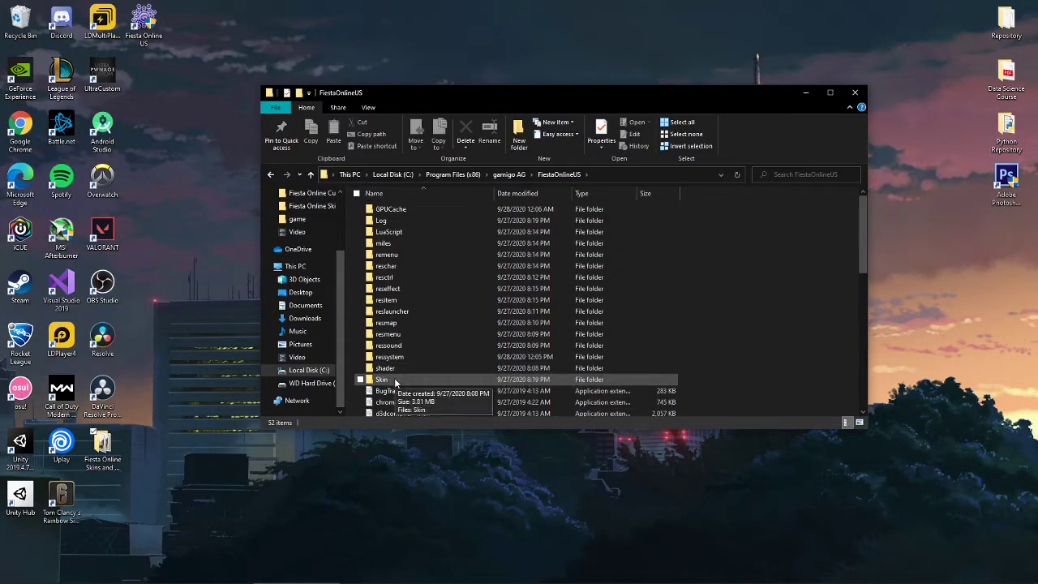
double_click(411, 379)
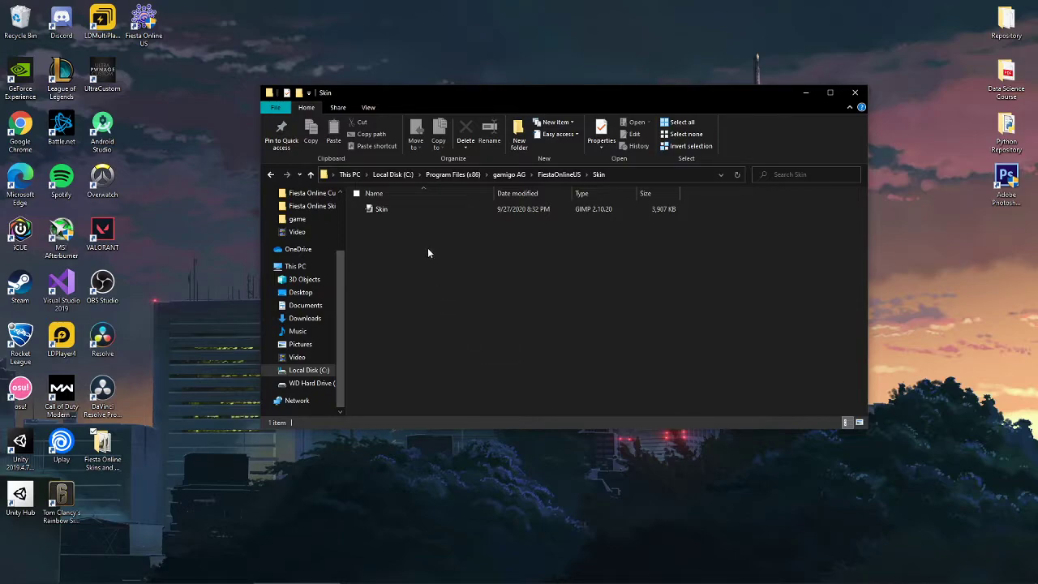
View the actions available for the game's Skin file and check the backup copies in the Fiesta Online Skins and Backups folder.
click(401, 209)
right_click(402, 208)
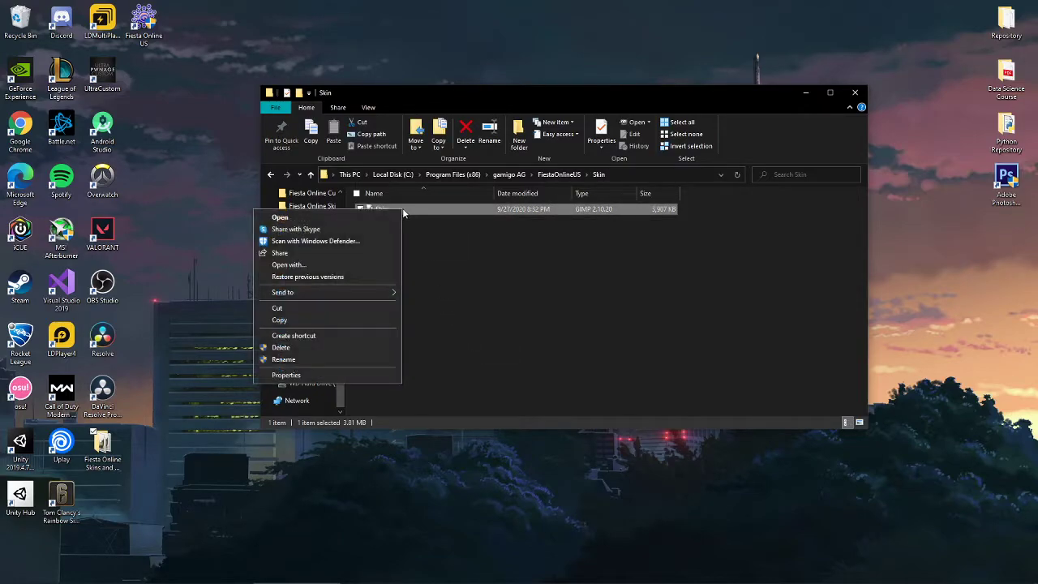
click(621, 277)
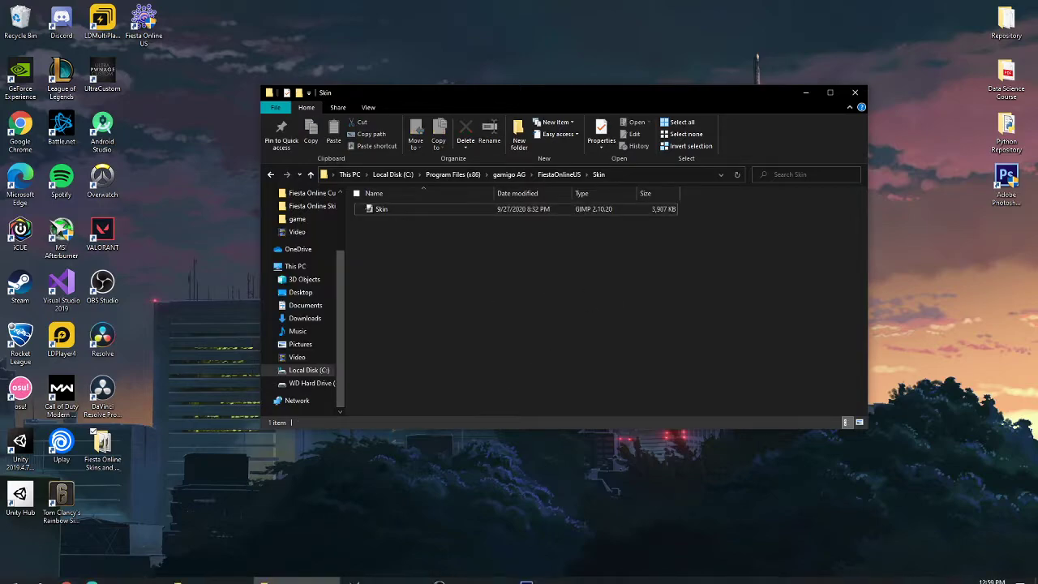
mouse_move(328, 577)
click(213, 572)
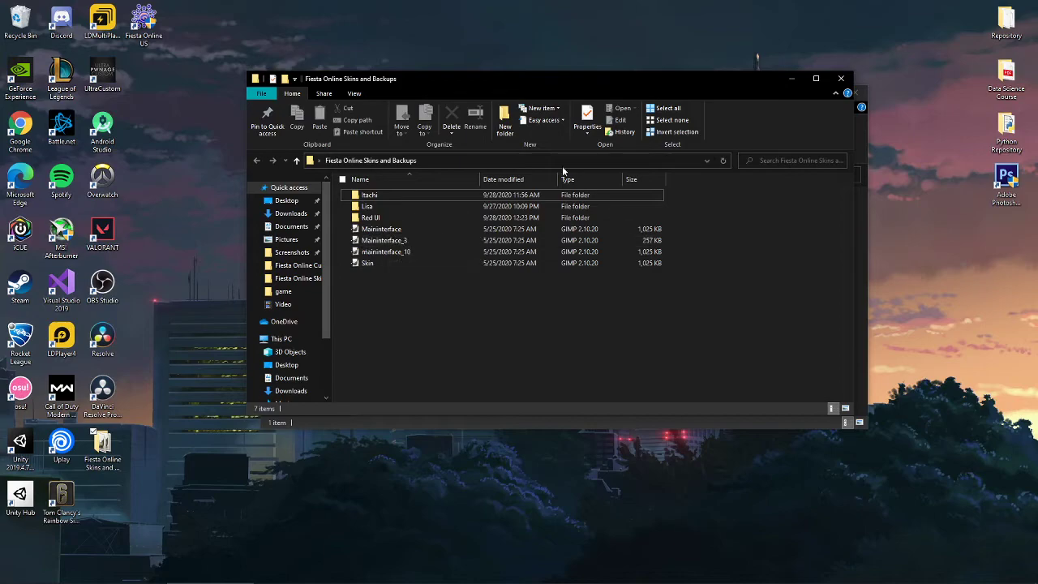
click(793, 81)
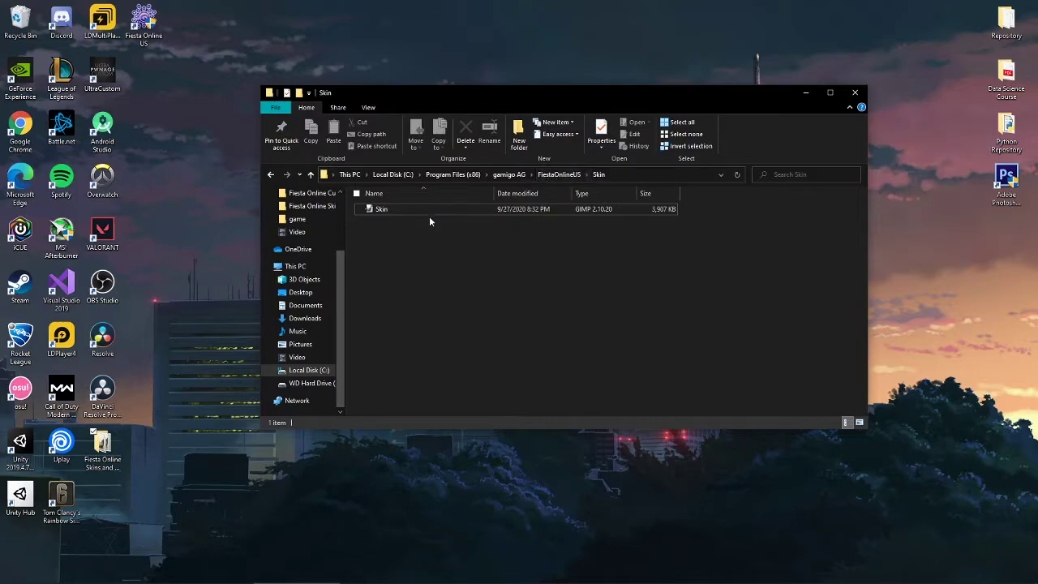
Switch to GIMP, create a new 1000 × 1000 px image, and fill its background with black using Bucket Fill.
mouse_move(375, 578)
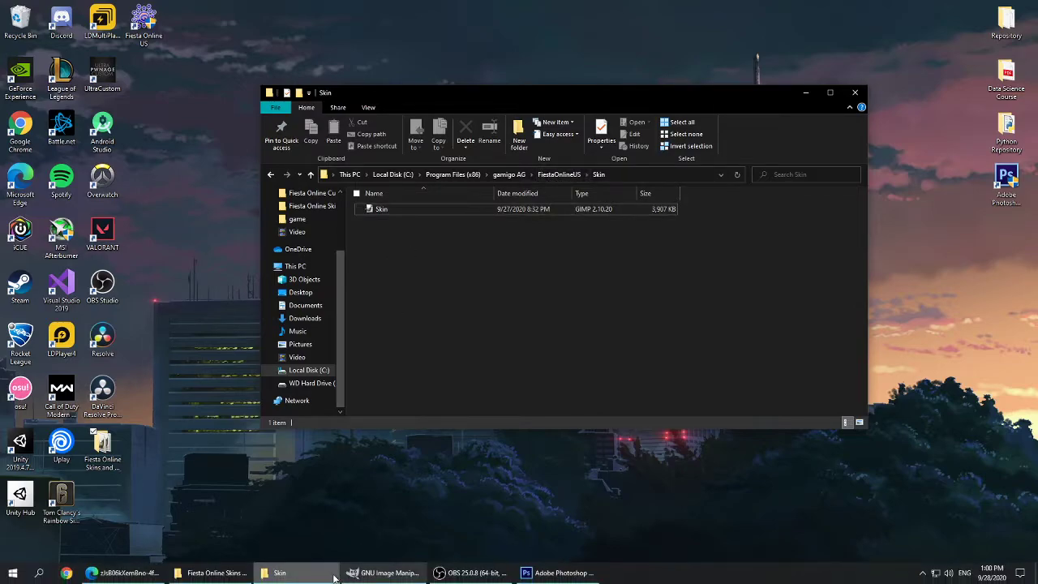
click(385, 577)
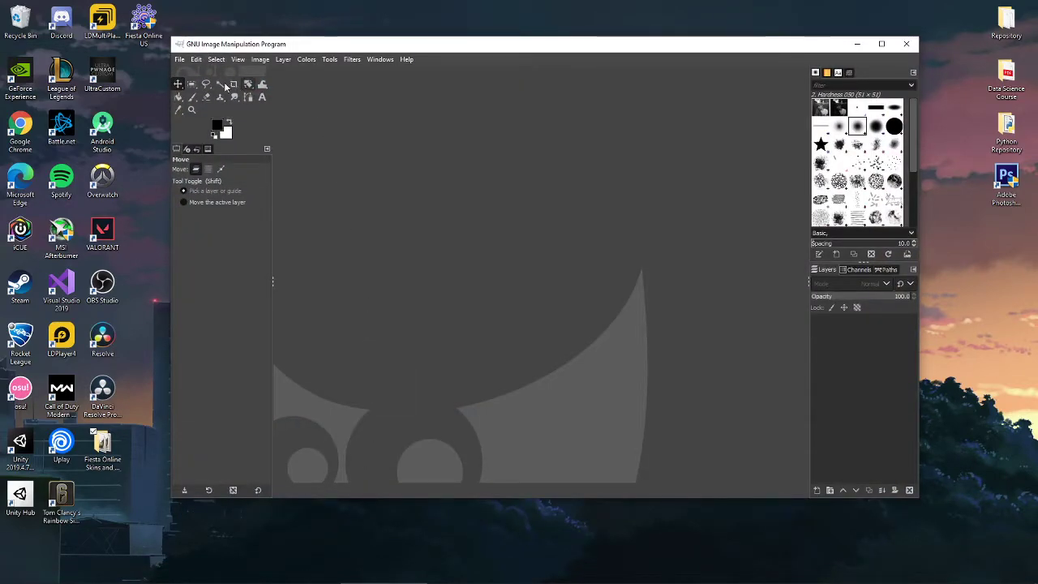
click(185, 61)
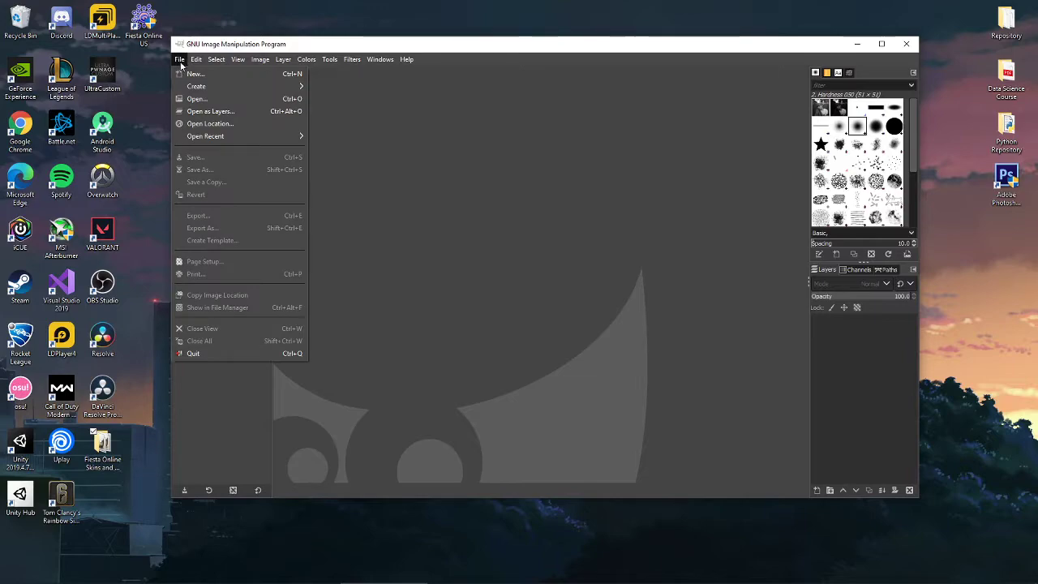
click(198, 74)
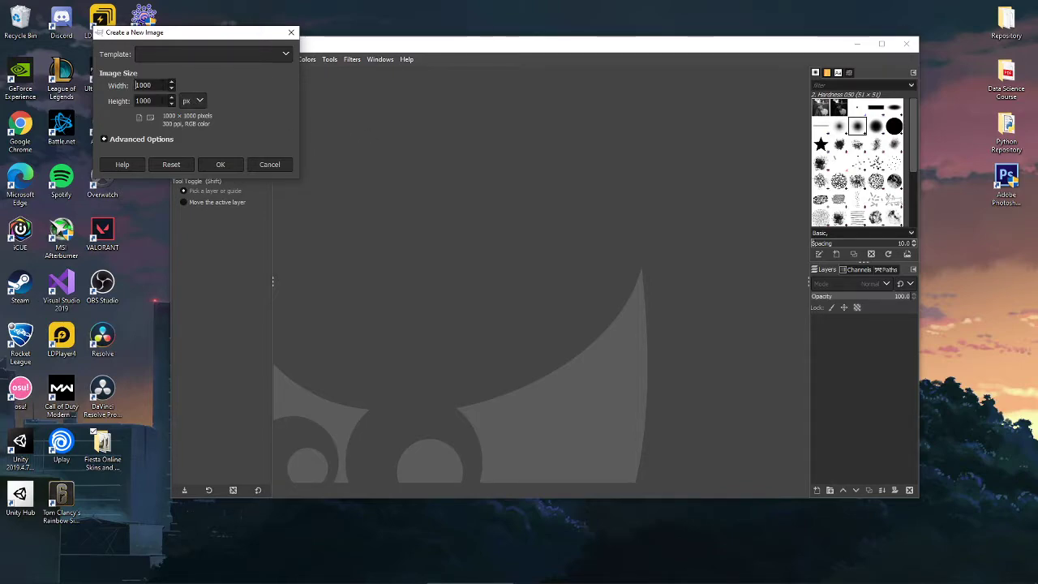
click(221, 164)
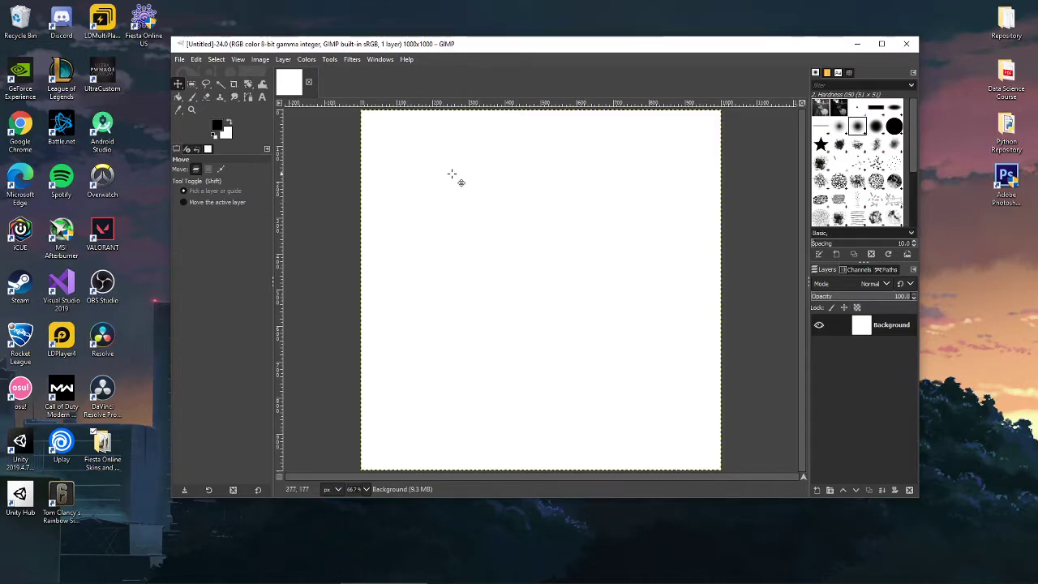
click(179, 99)
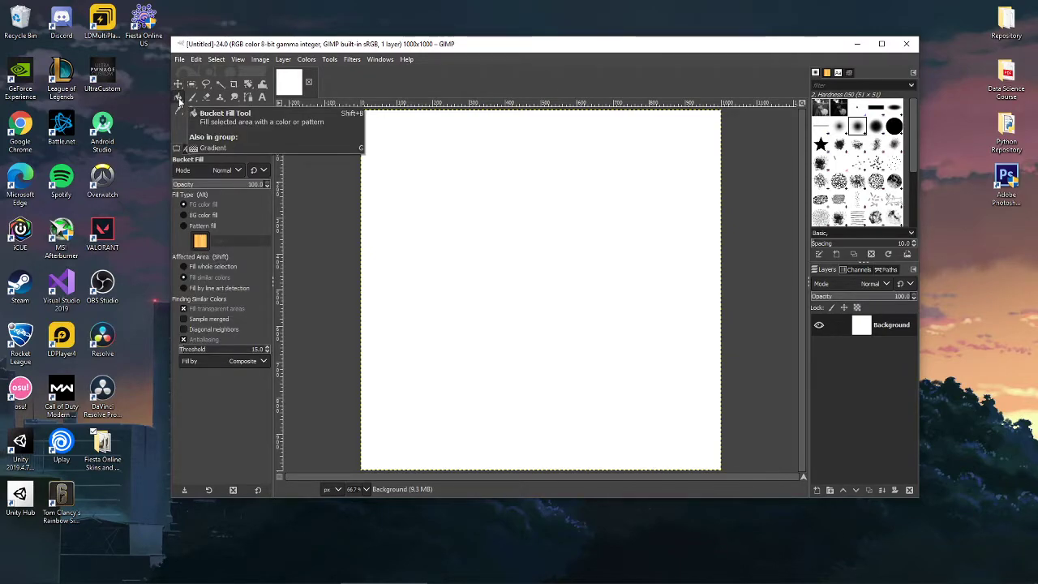
click(436, 225)
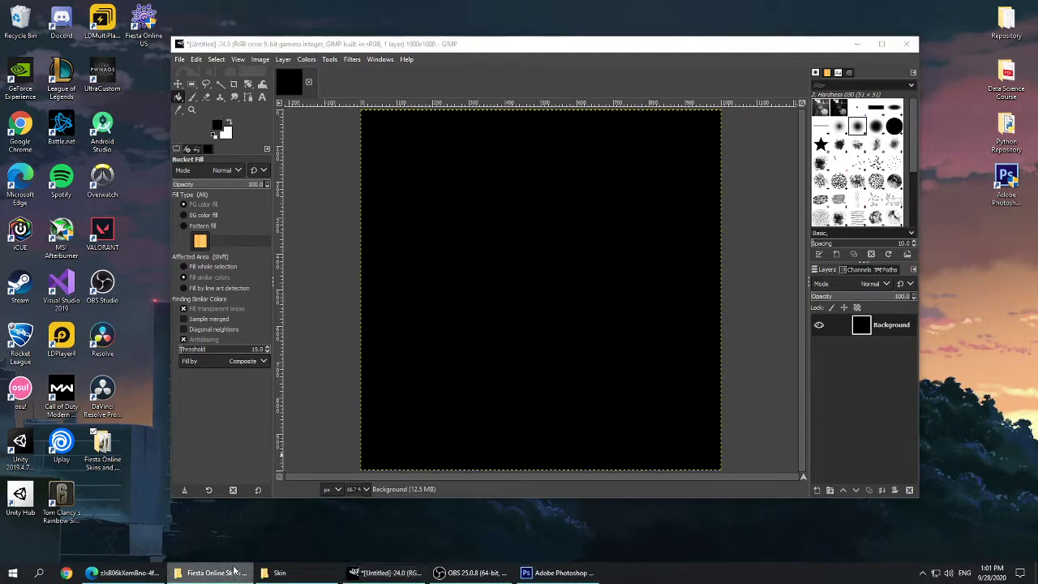
Look through the images in the Pictures folder and close its window.
right_click(236, 574)
click(185, 325)
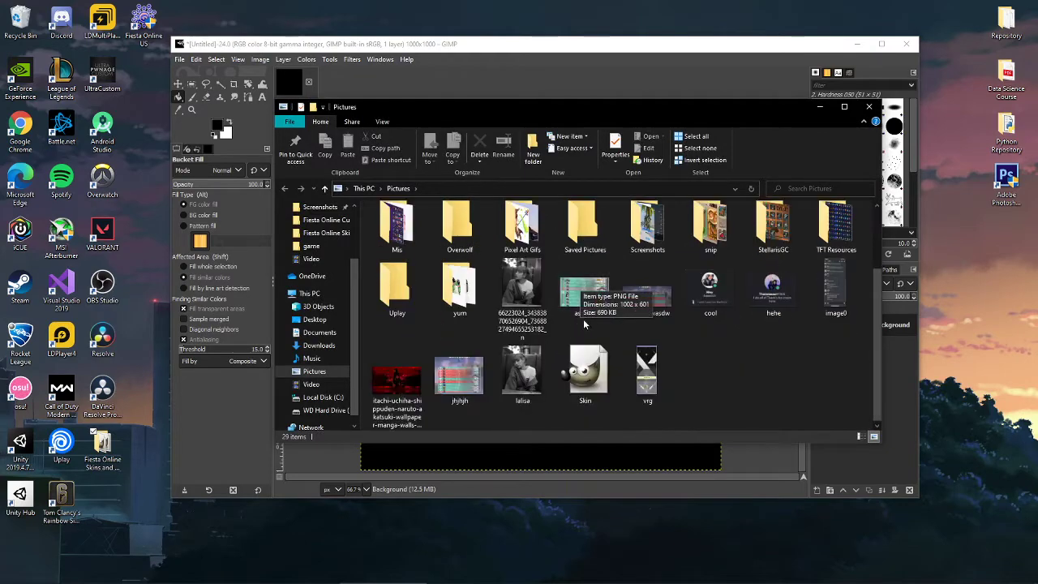
click(868, 109)
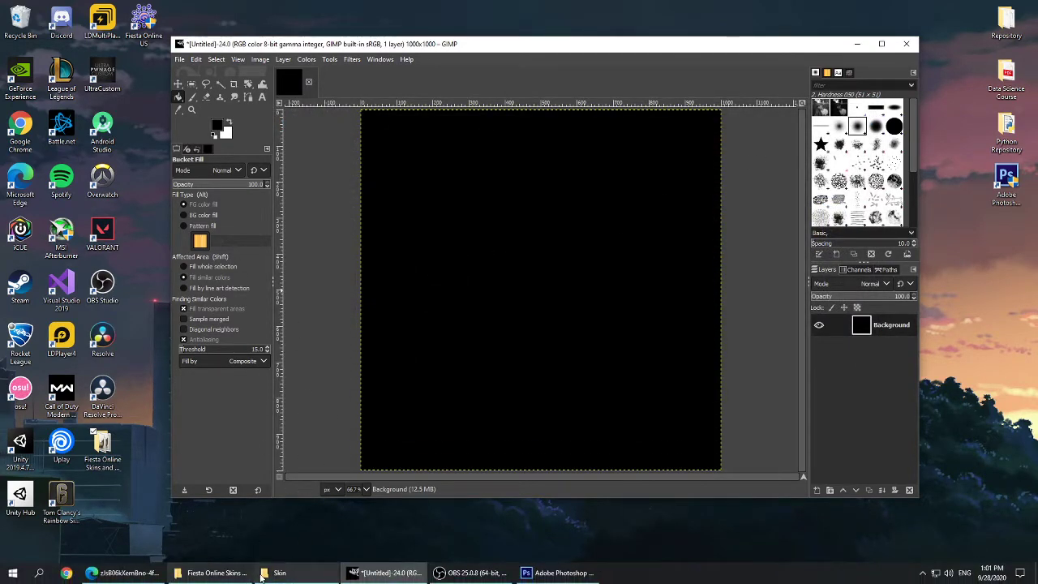
Open the Skin file from the backup folder's Lisa subfolder in GIMP to examine the finished example, and close that image.
double_click(104, 453)
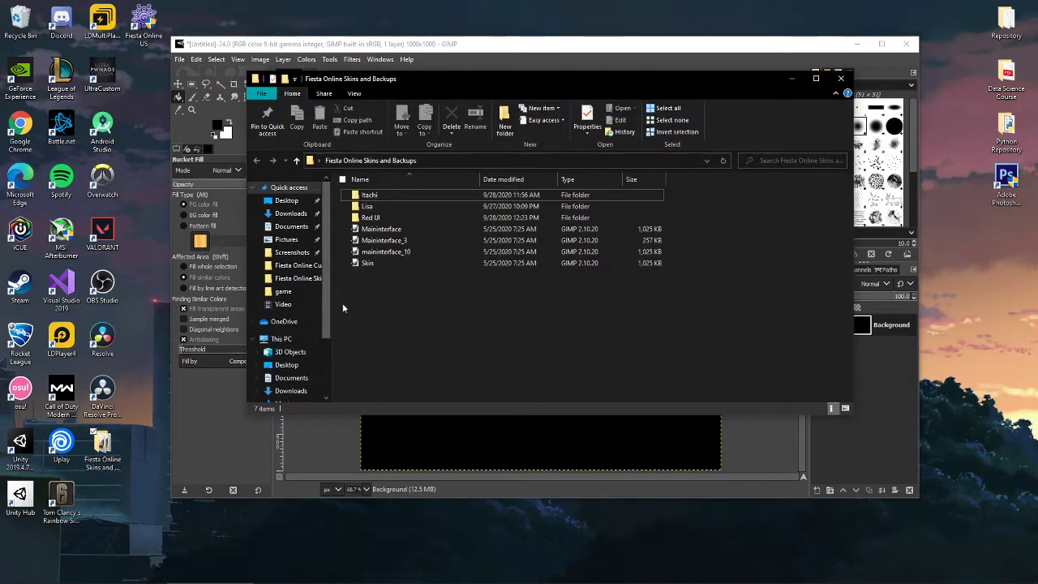
double_click(387, 206)
click(393, 195)
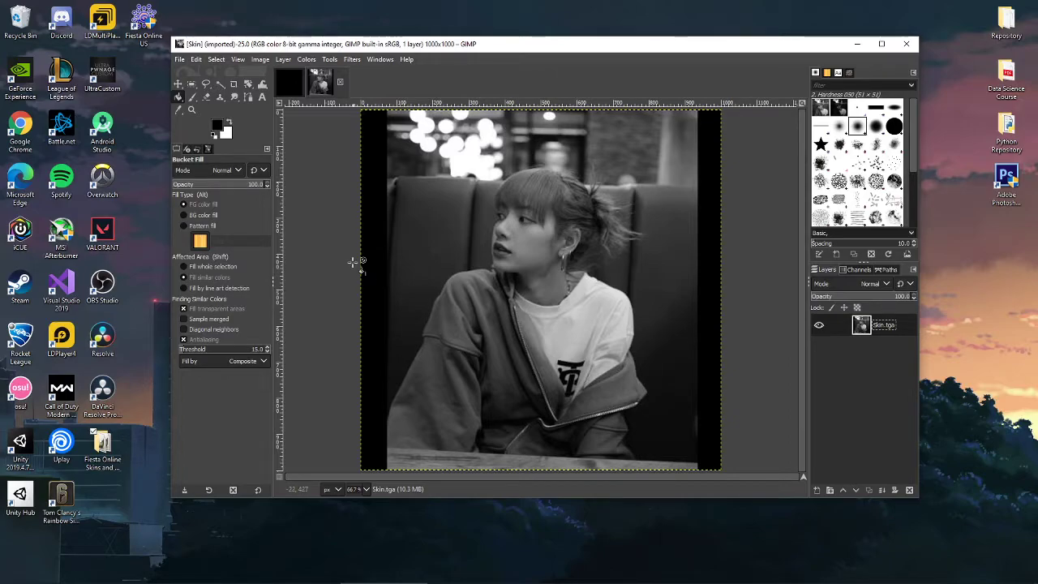
click(340, 82)
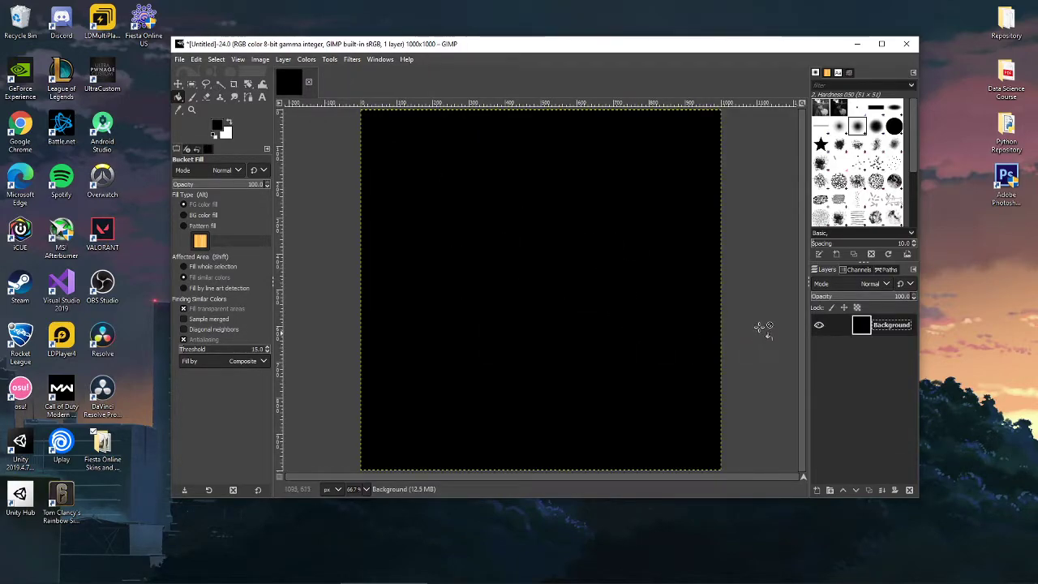
Open lalisa.jpg from the Pictures folder and convert it to the GIMP built-in sRGB color profile.
click(182, 60)
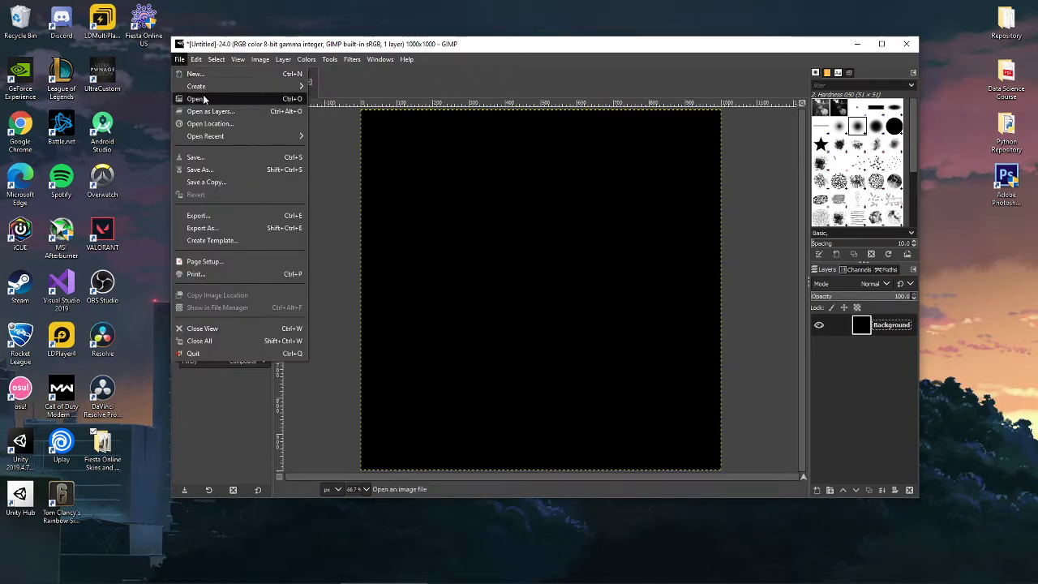
click(204, 99)
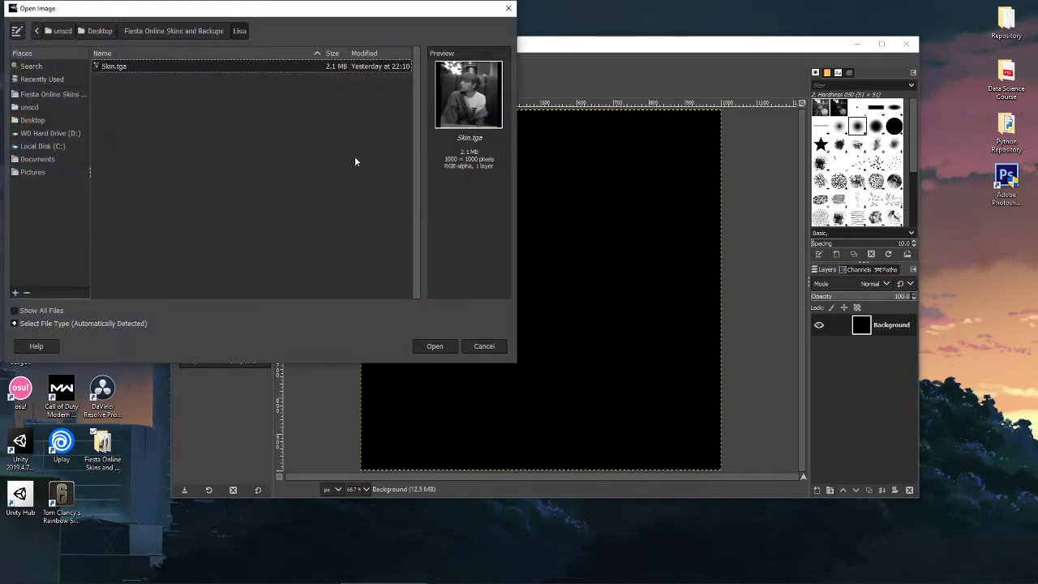
click(44, 119)
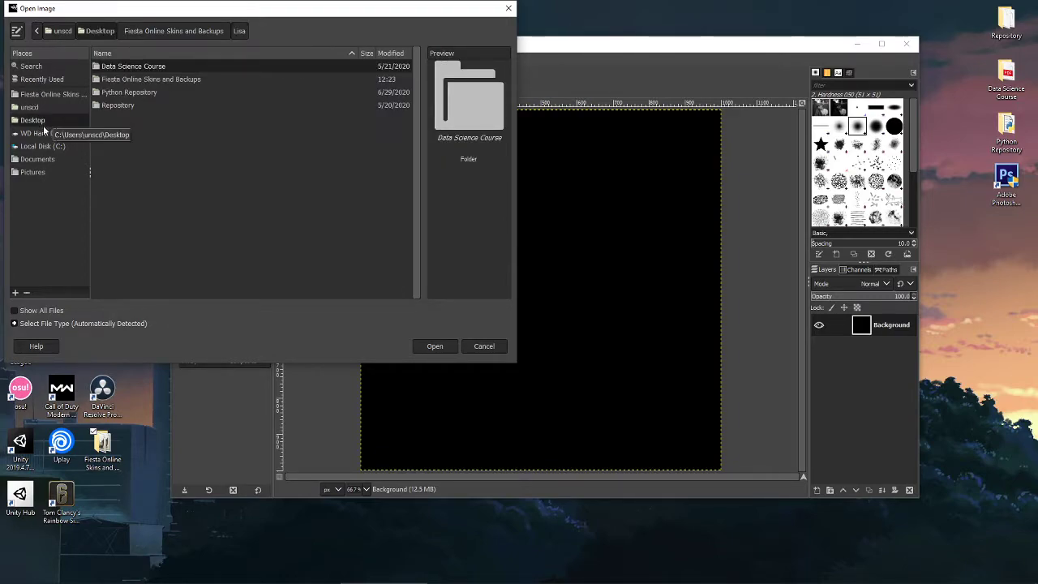
click(57, 171)
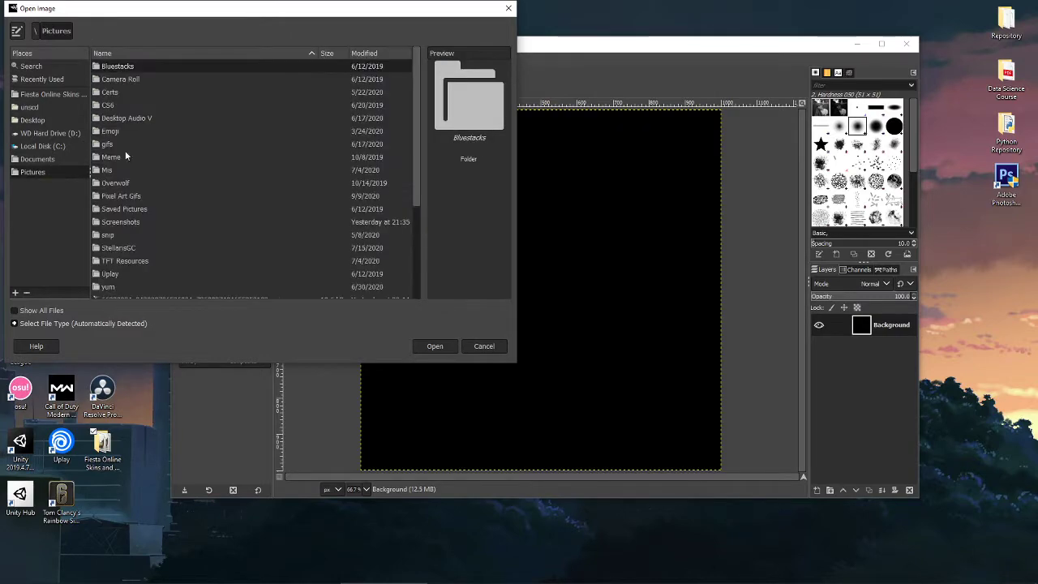
scroll(125, 152, down, 5)
click(123, 267)
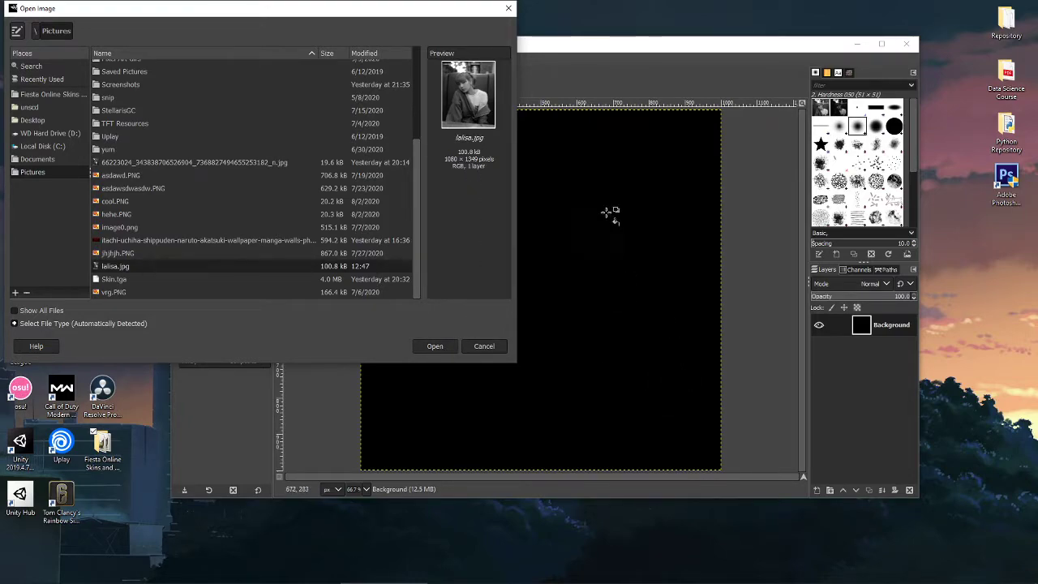
click(436, 347)
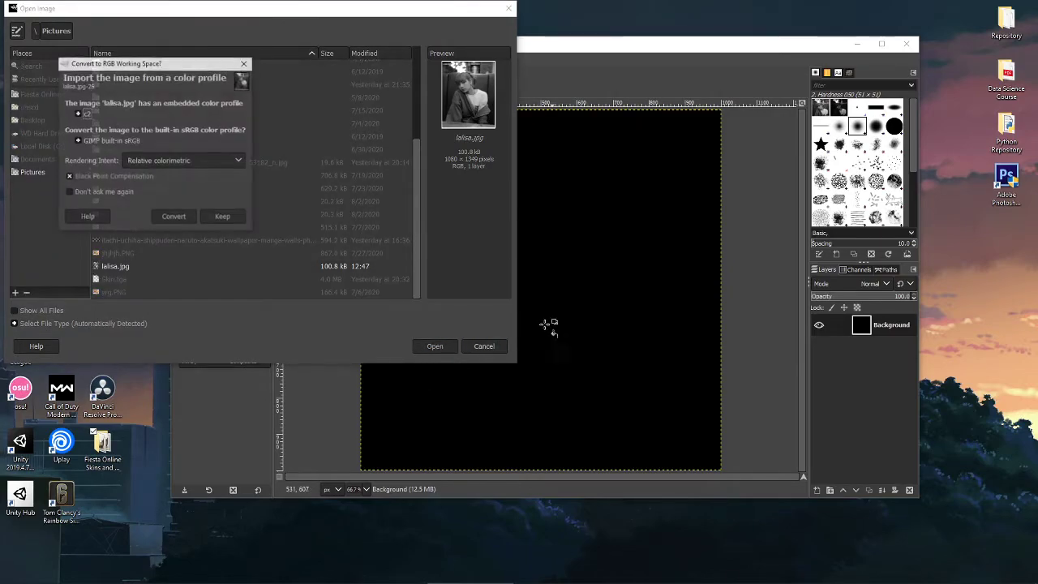
click(178, 215)
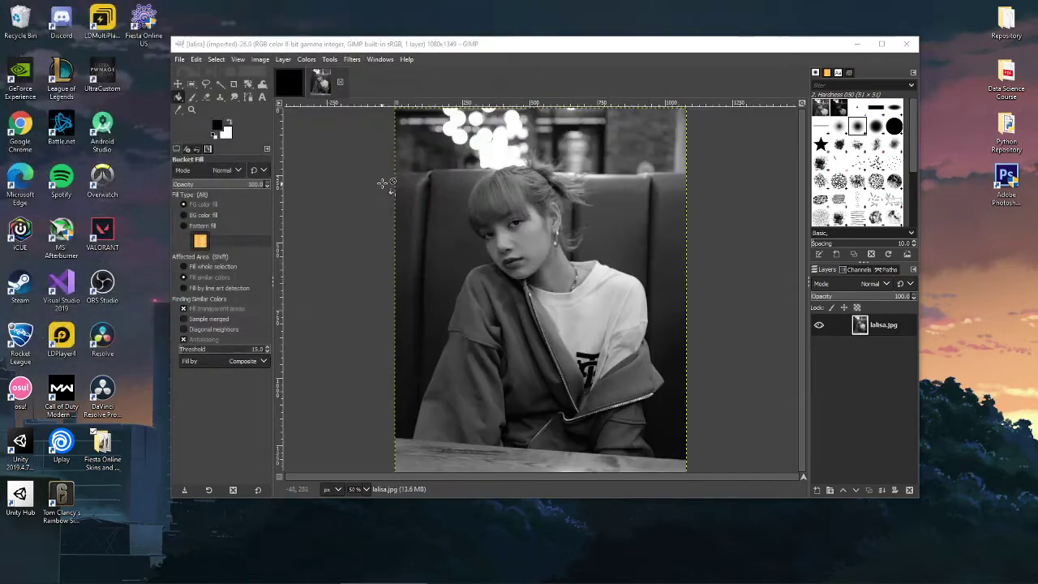
Copy the lalisa.jpg layer into the black 1000 × 1000 px image and turn the floating selection into a new layer.
click(896, 328)
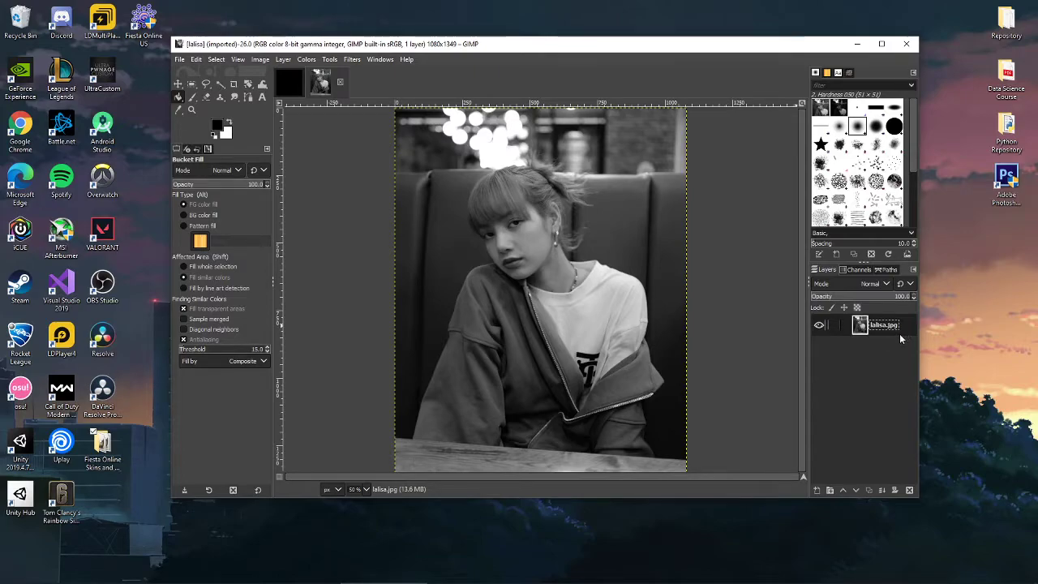
click(297, 79)
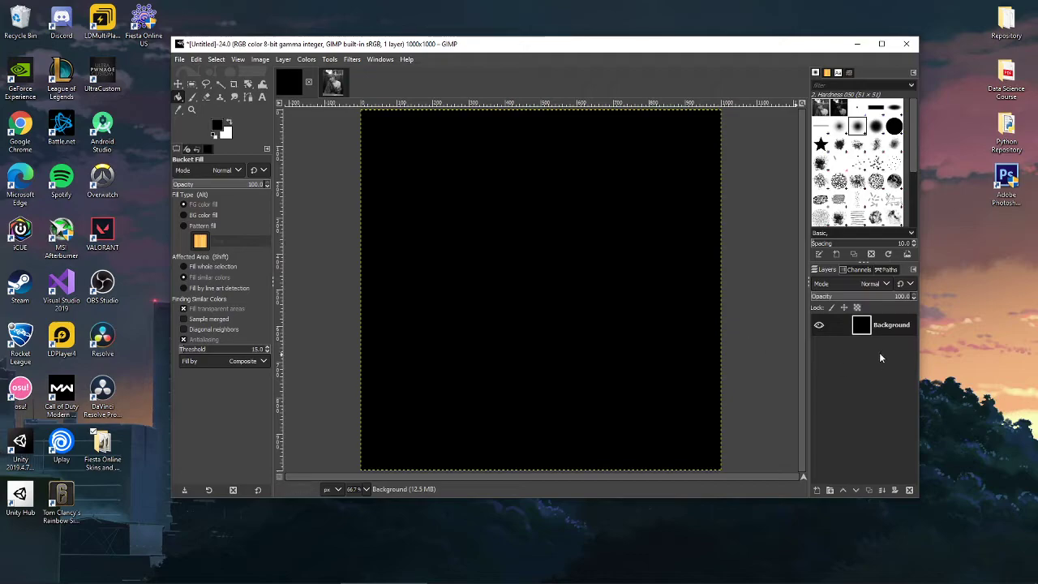
click(888, 379)
key(ctrl+v)
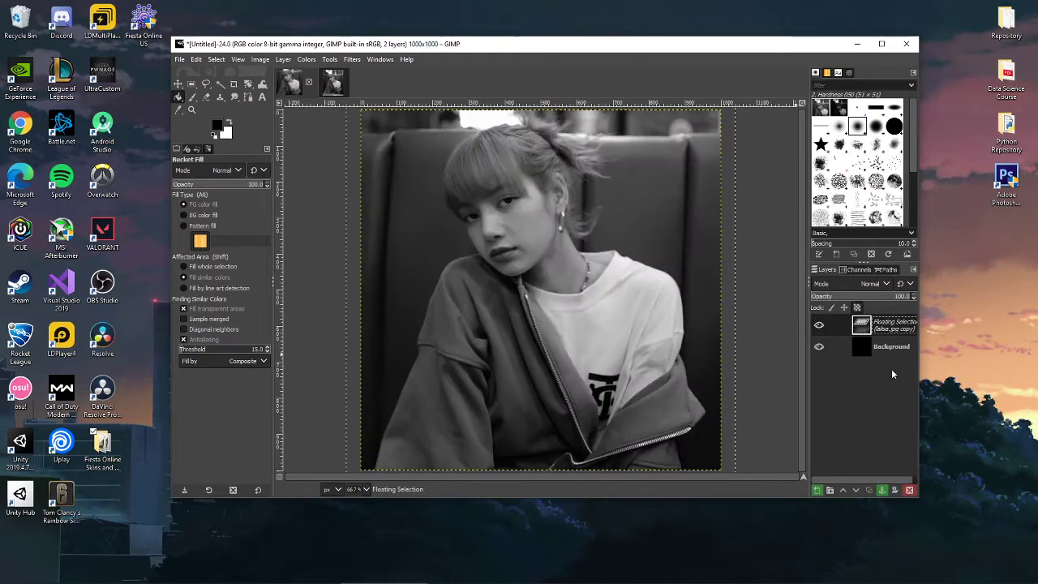
click(818, 489)
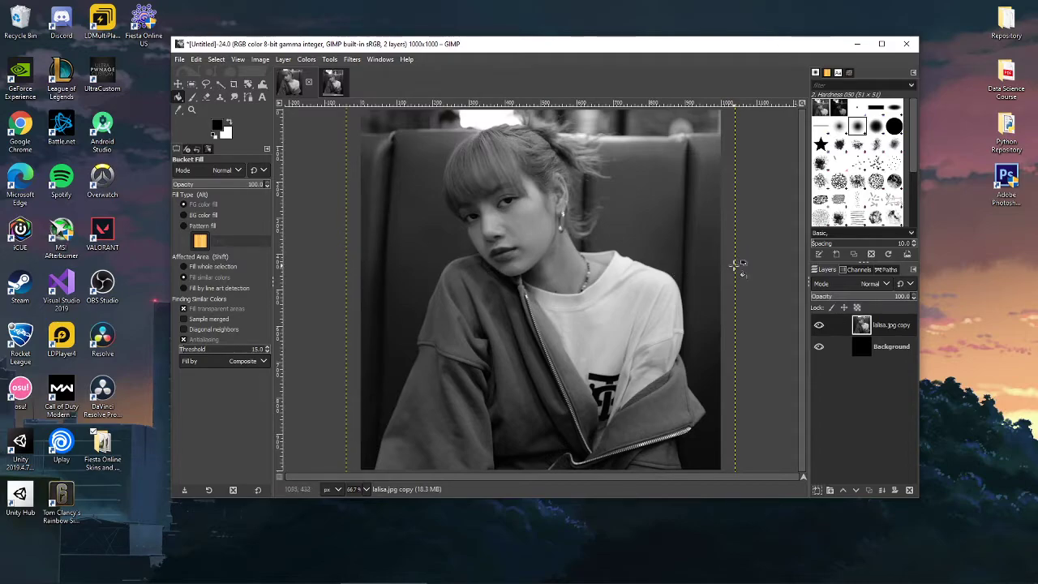
Try shifting the photo layer sideways with the Move tool, undo the shift, and compare the photo and Background layer boundaries.
click(178, 83)
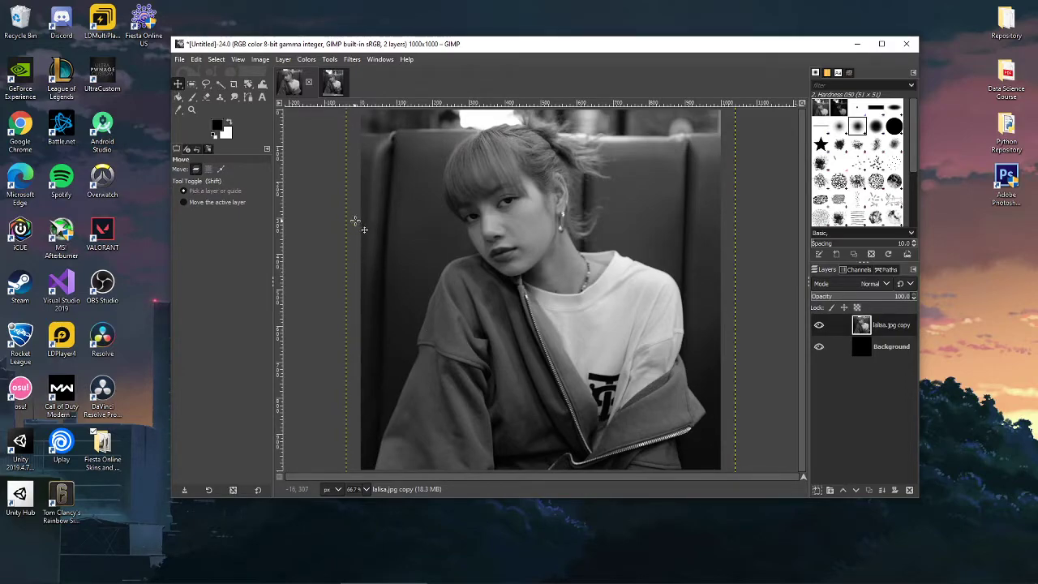
drag(354, 219, 389, 227)
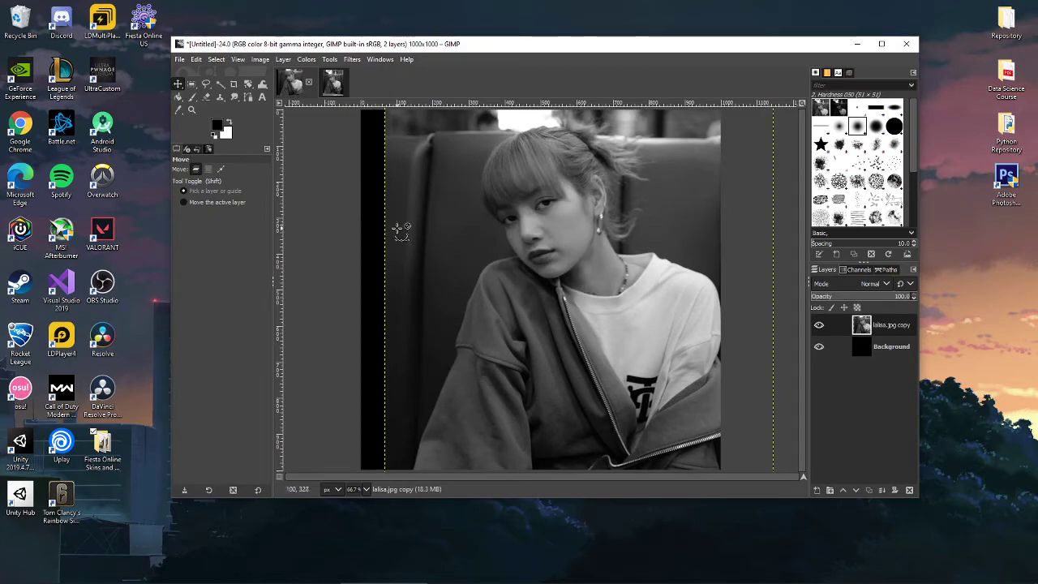
key(ctrl+z)
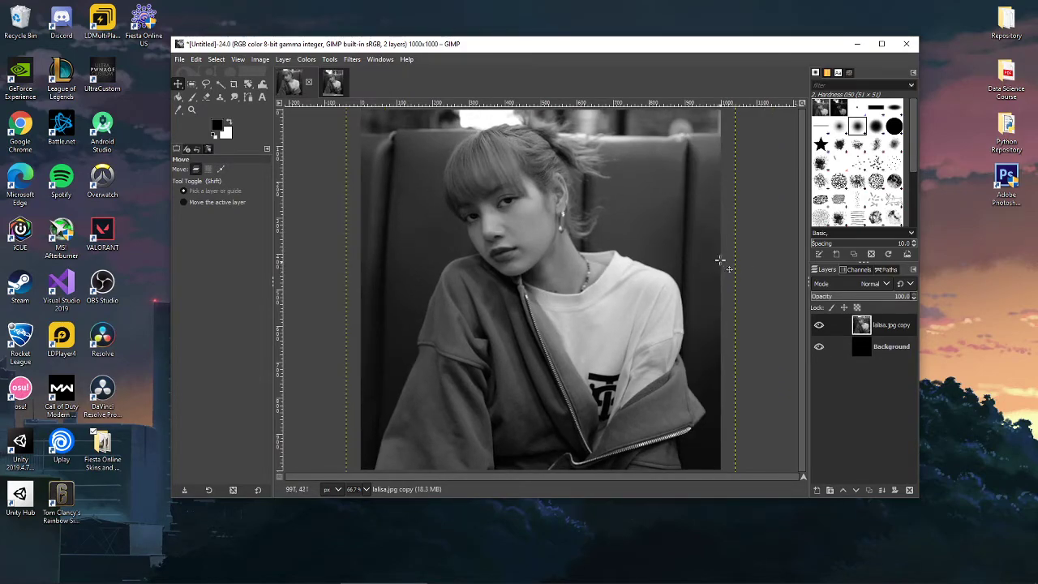
click(895, 347)
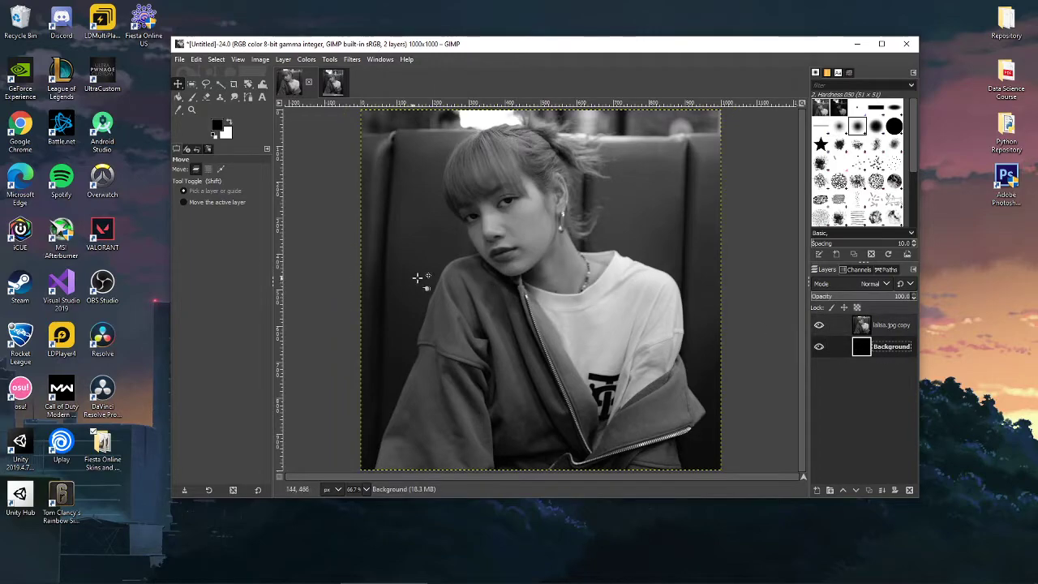
click(895, 328)
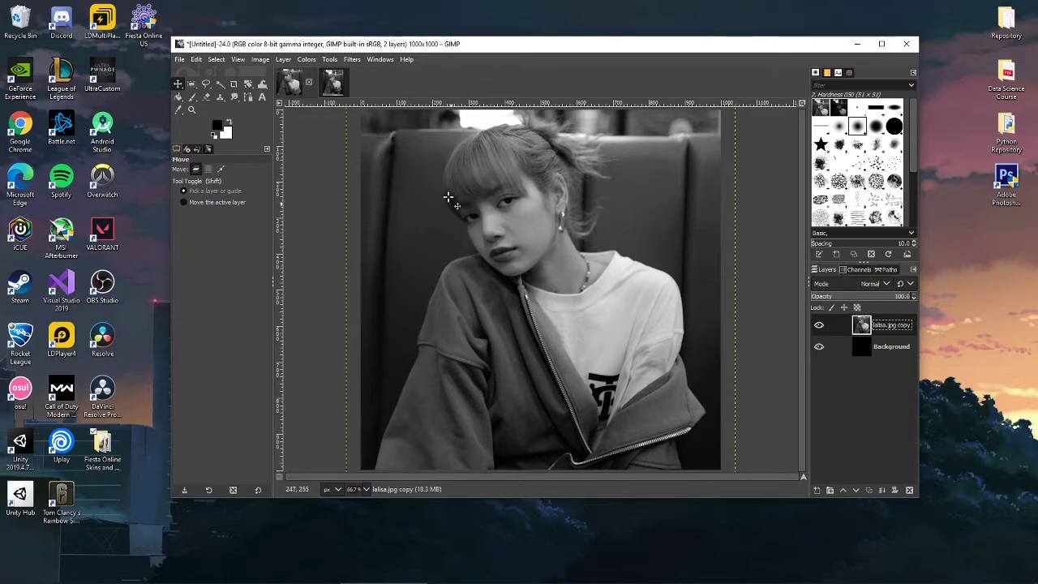
Close the separate lalisa.jpg image and set up an export of the composed image to the Desktop as Skin.tga.
click(333, 84)
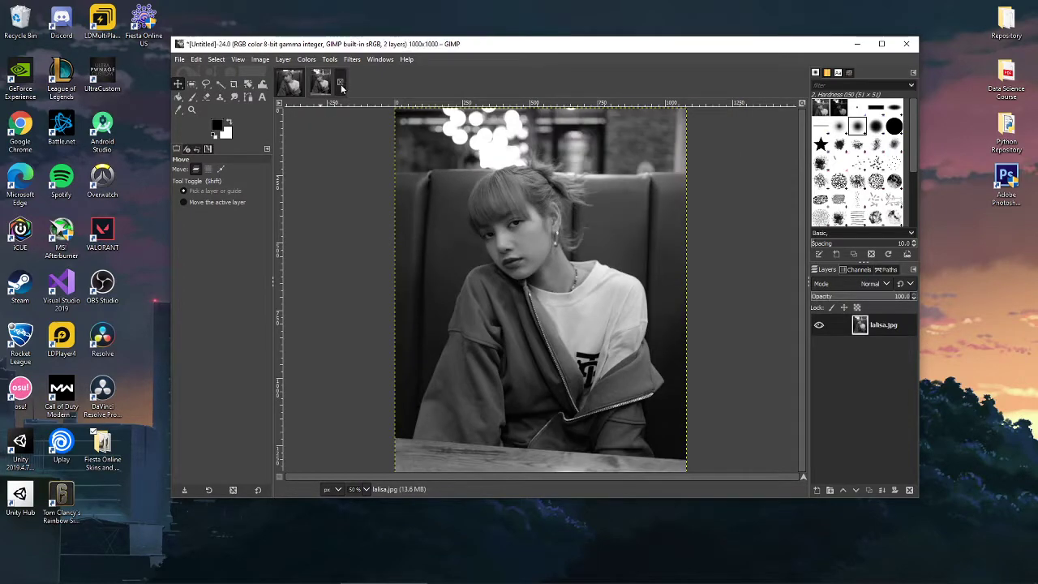
click(341, 84)
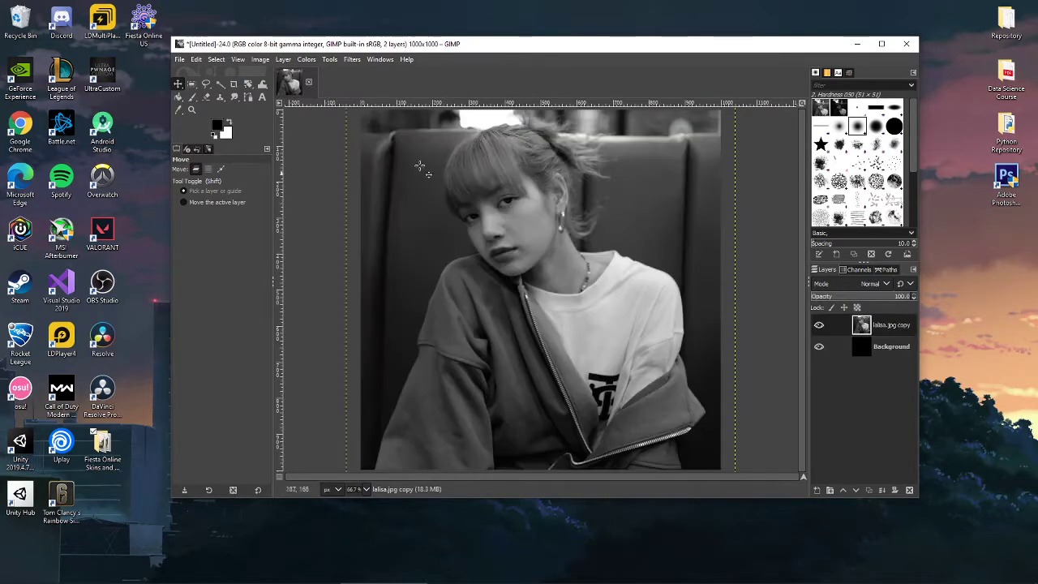
click(180, 60)
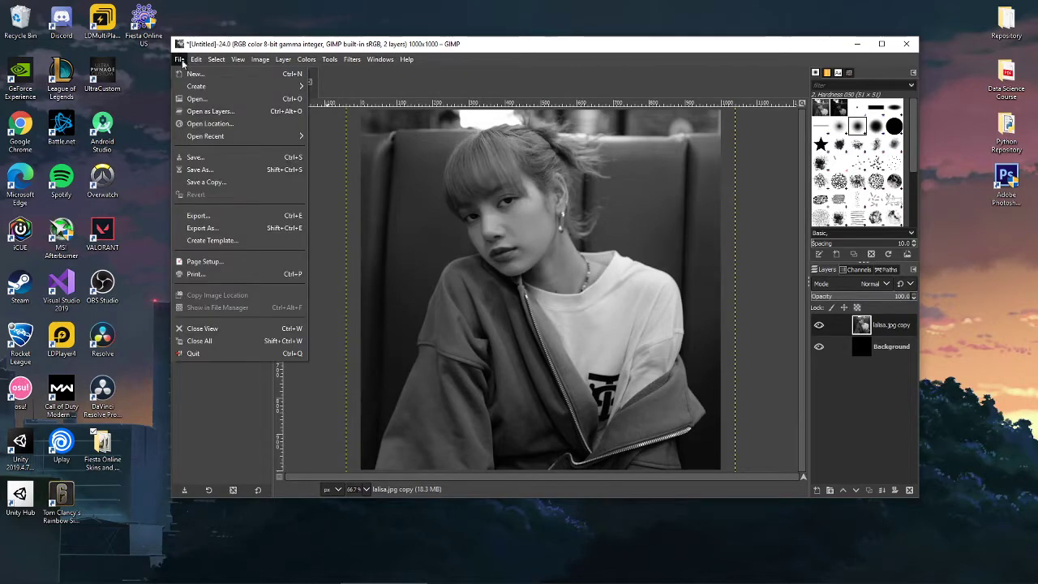
click(202, 228)
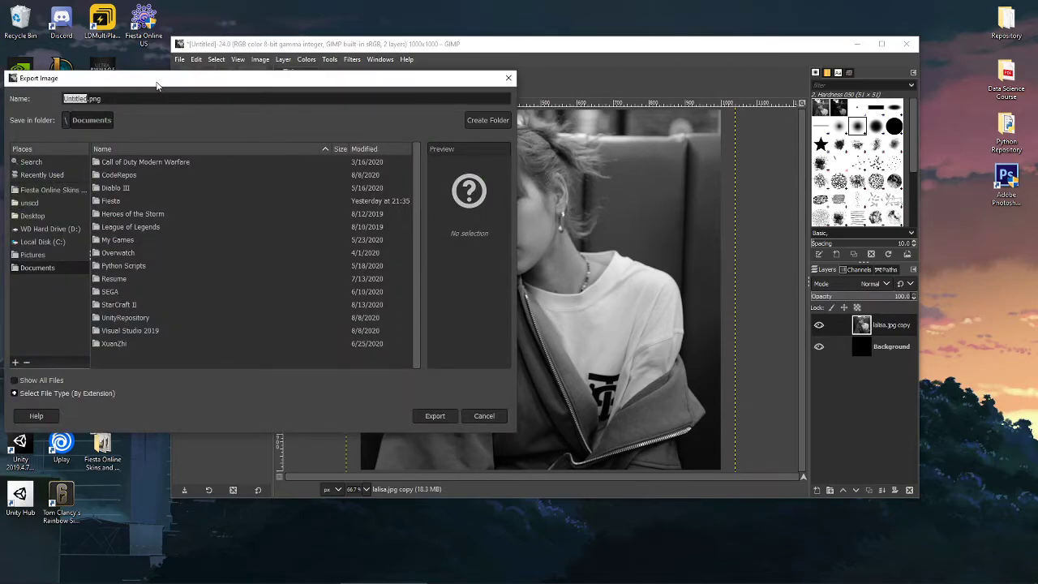
text(Skin)
click(36, 217)
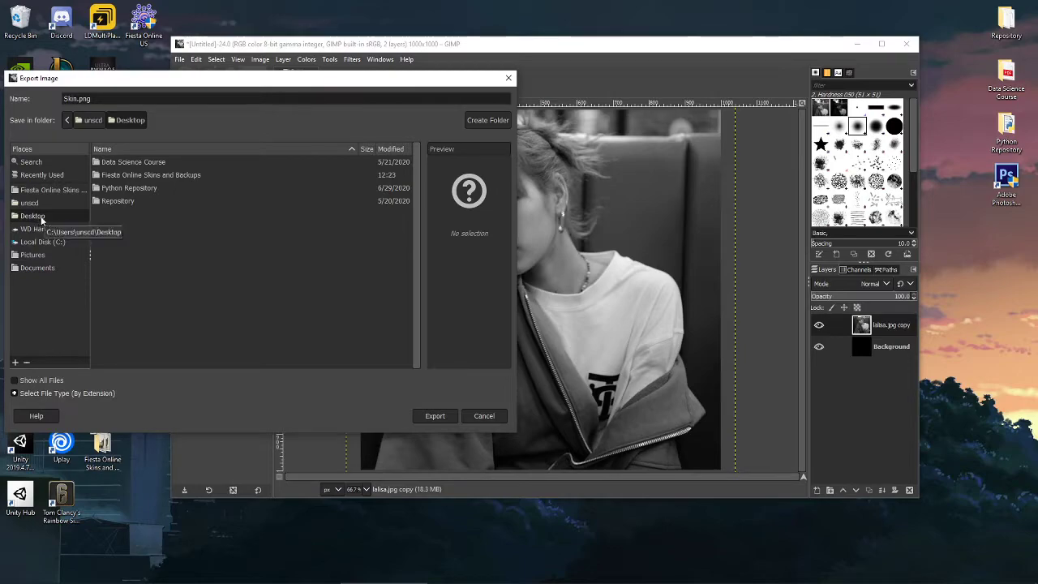
click(150, 218)
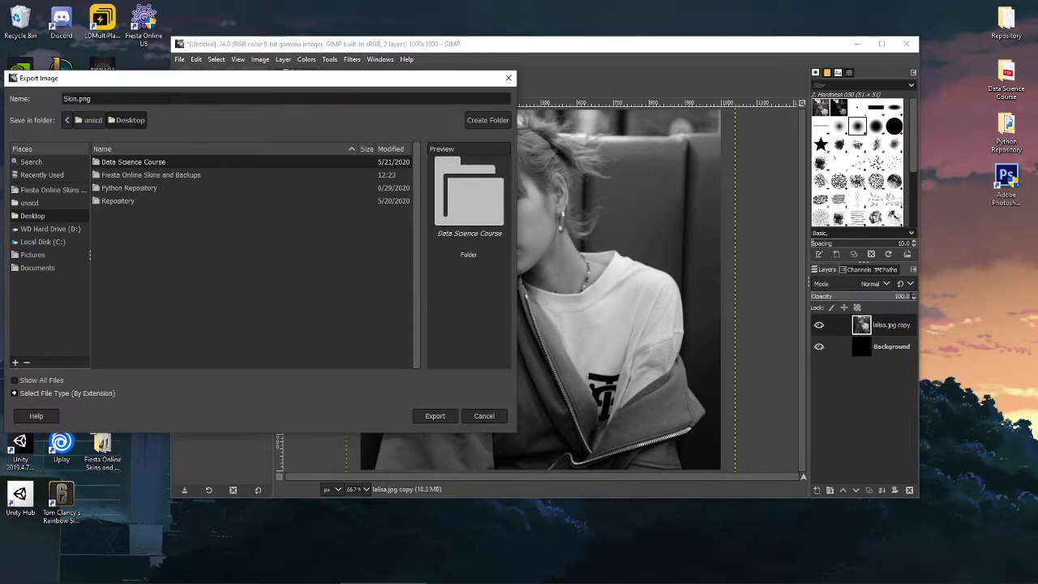
key(BackSpace)
text(tga)
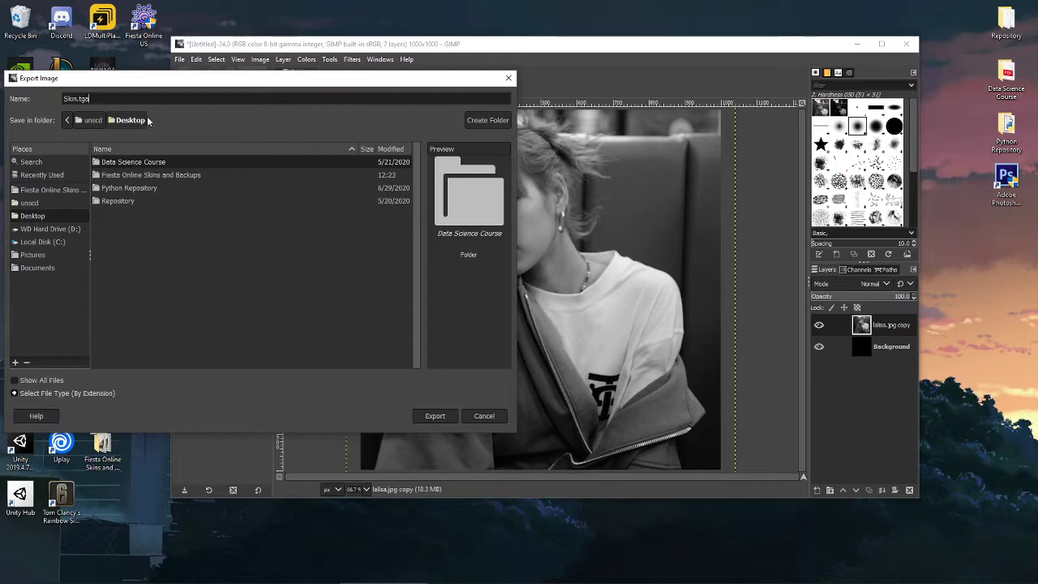
Show all files, choose TarGA image as the file type, and export with RLE compression and a bottom left origin.
click(80, 381)
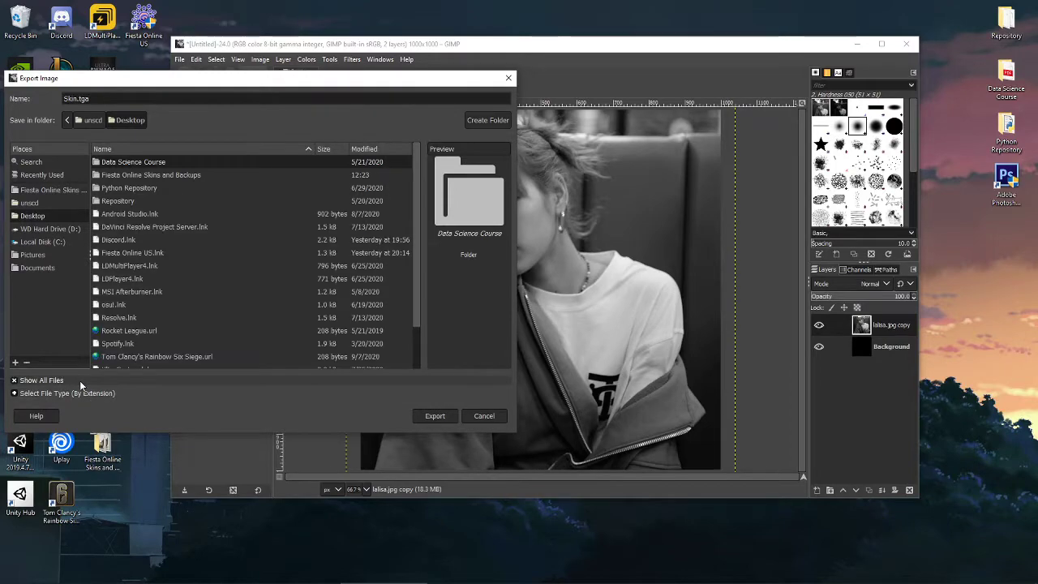
click(40, 393)
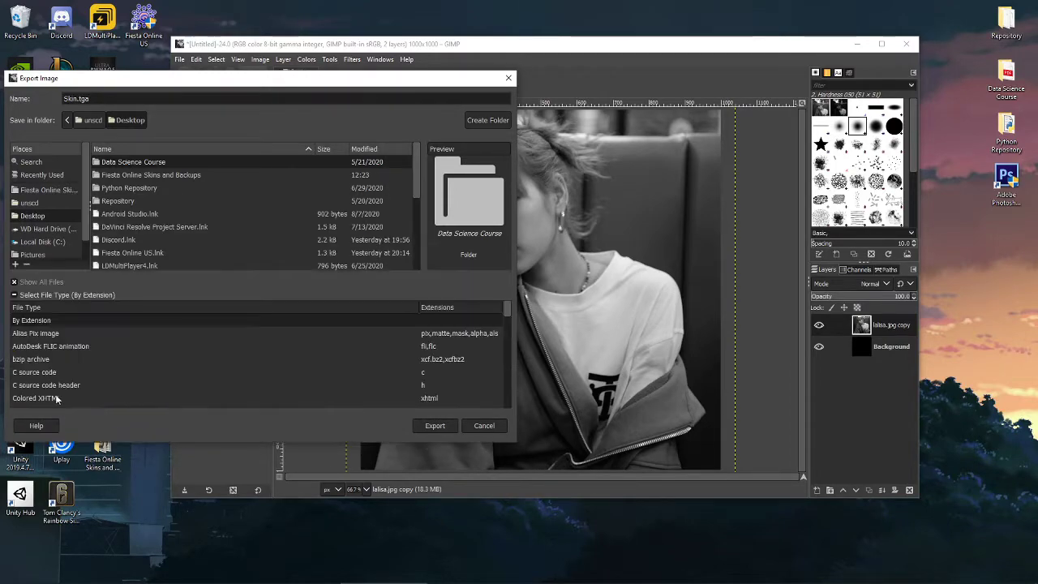
scroll(258, 352, down, 15)
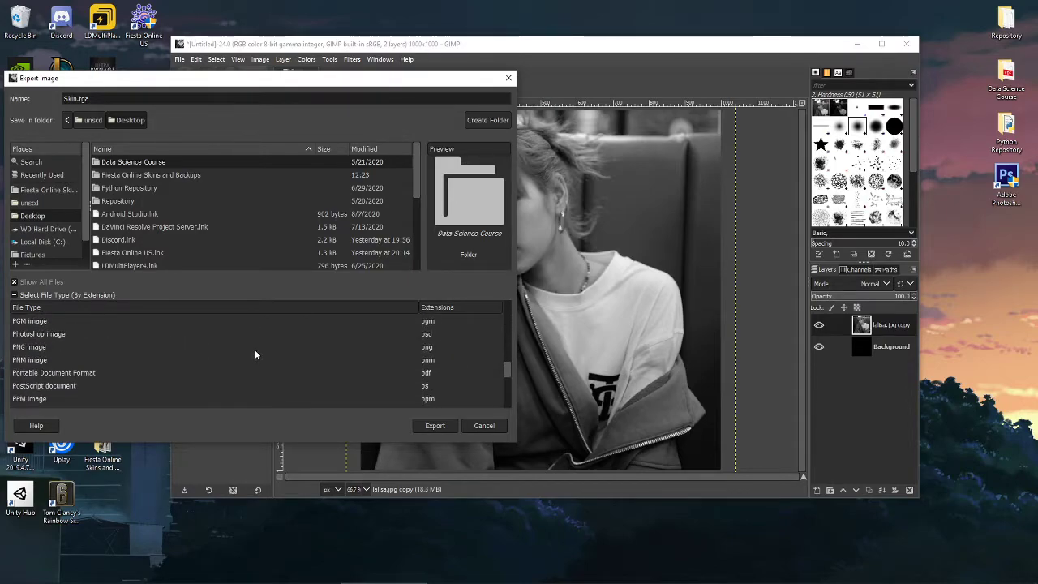
scroll(254, 353, down, 2)
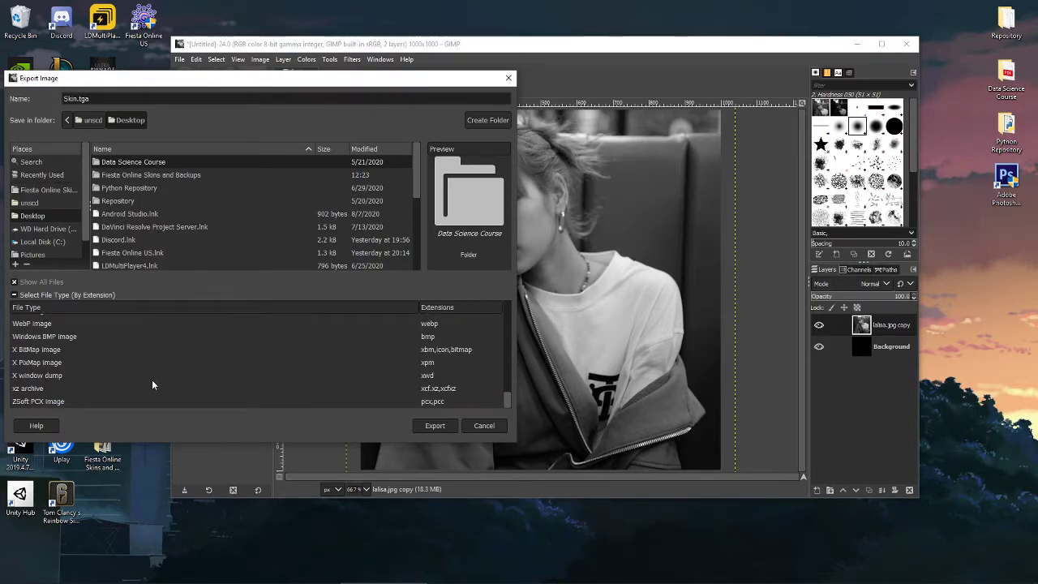
scroll(151, 378, up, 3)
click(49, 350)
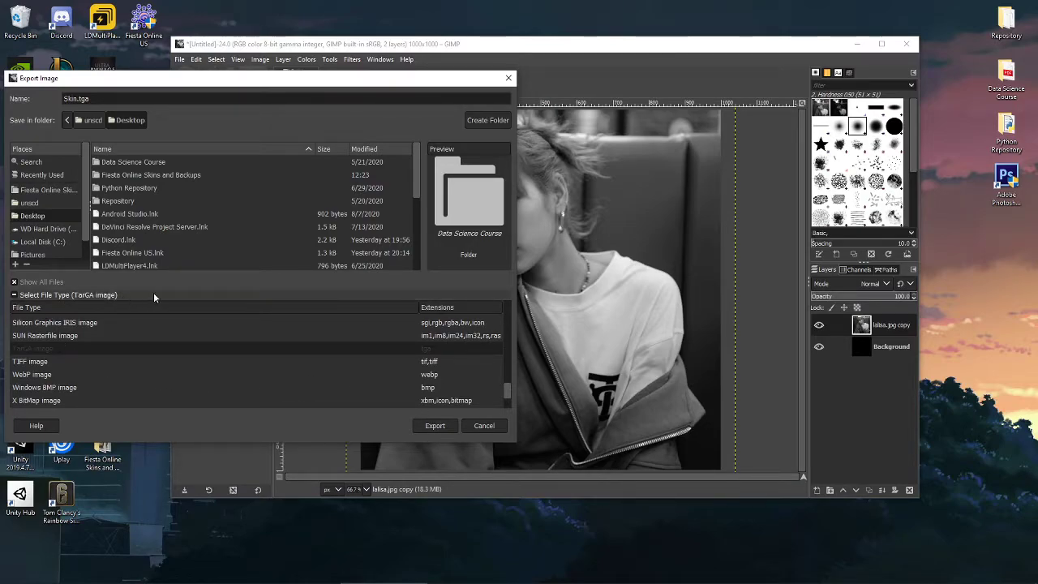
click(436, 426)
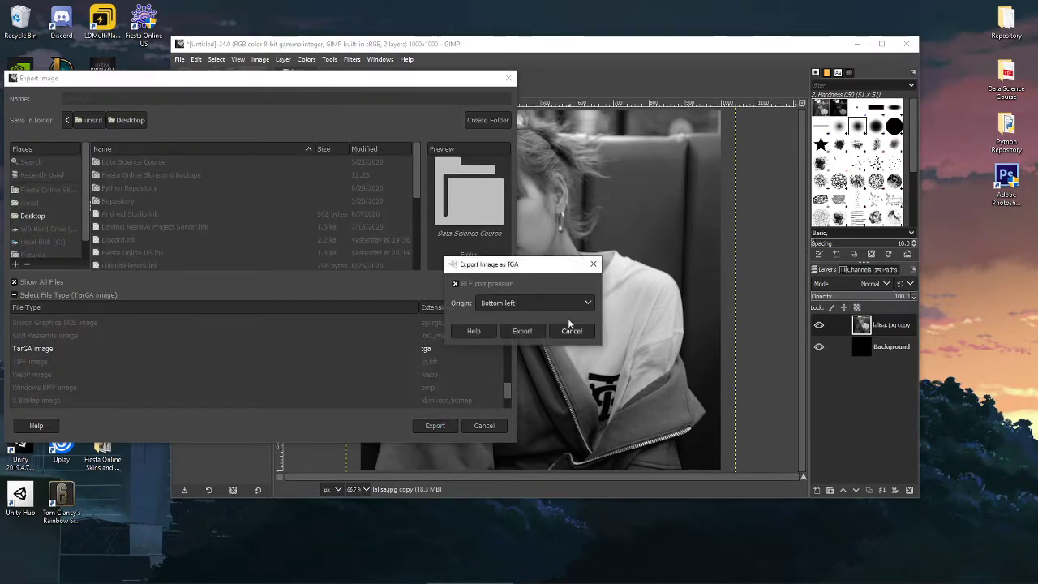
click(526, 303)
click(528, 304)
click(522, 331)
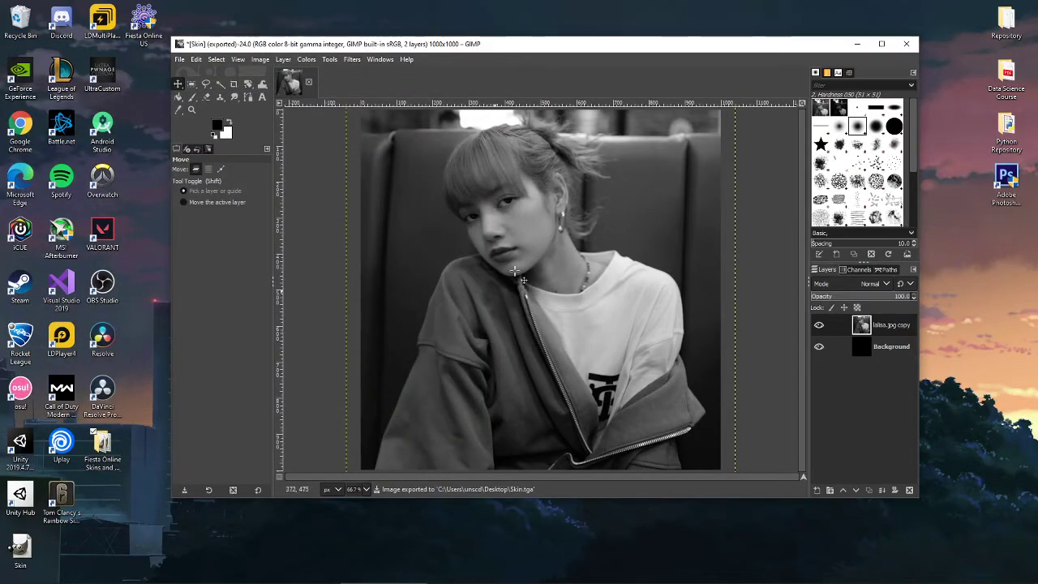
Place the exported Skin file below the backups folder on the desktop and go to the game's FiestaOnlineUS folder in File Explorer.
drag(30, 542, 113, 492)
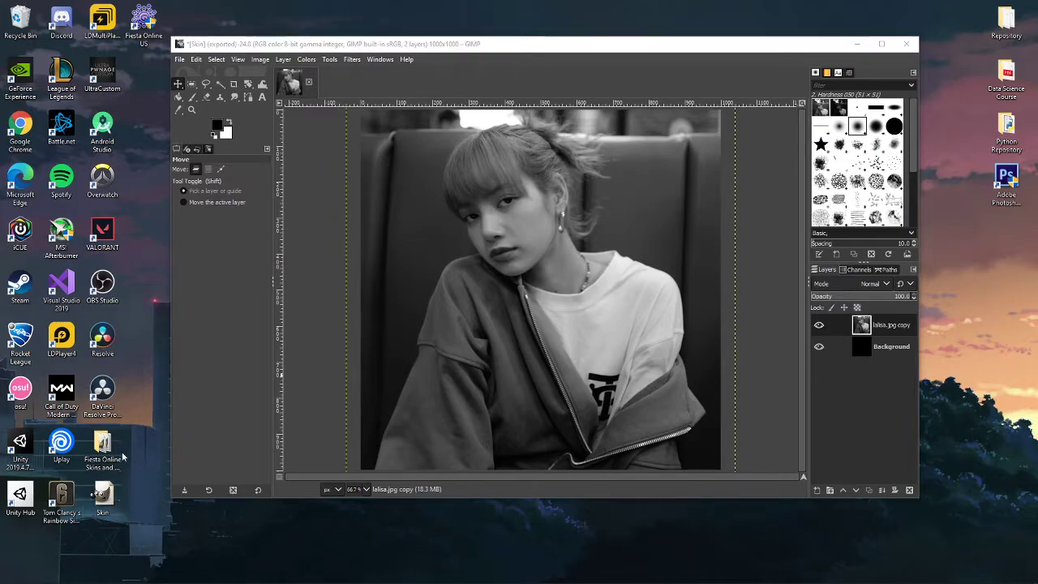
click(854, 45)
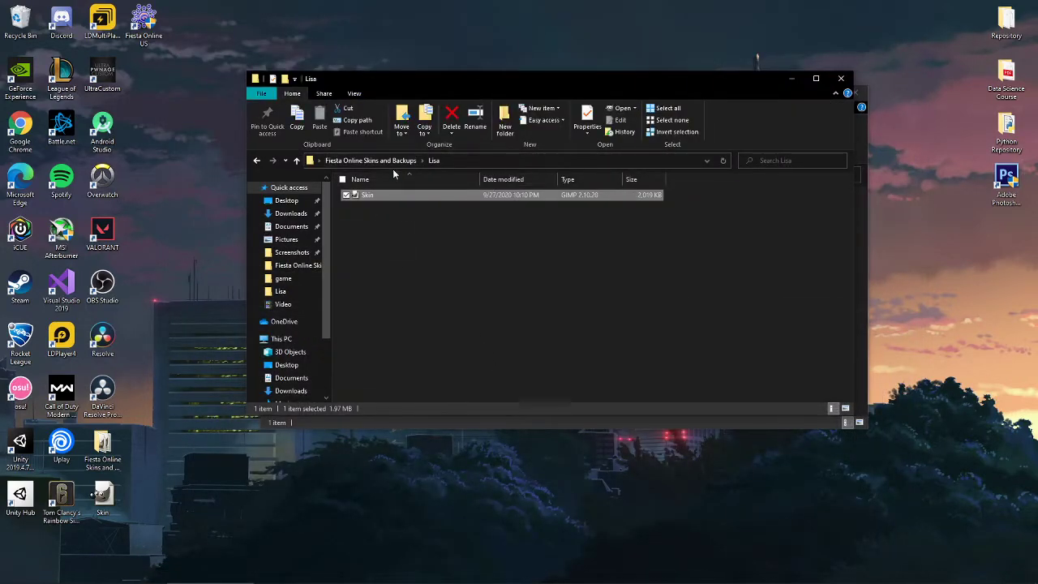
click(862, 118)
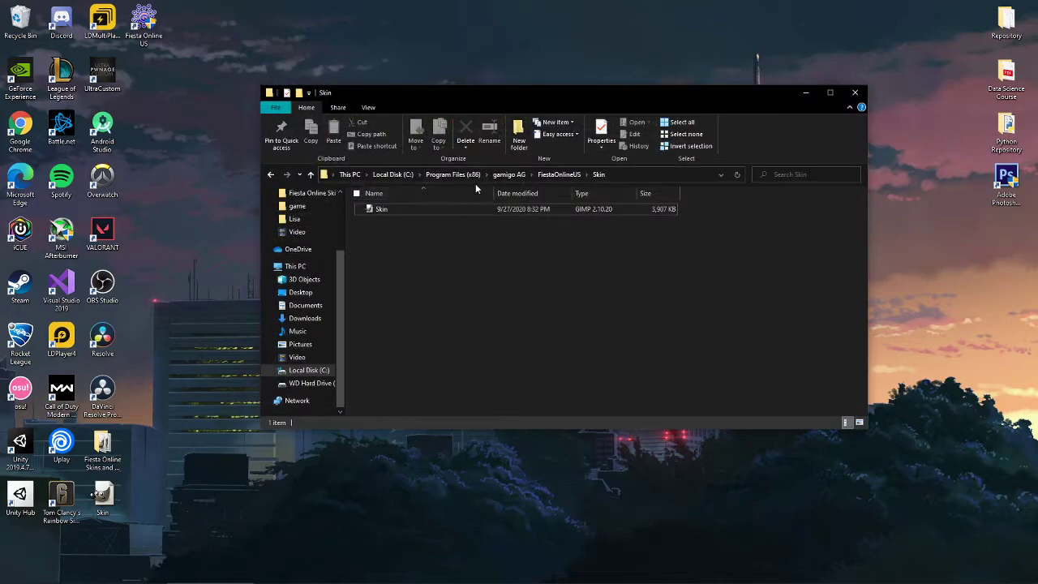
click(559, 175)
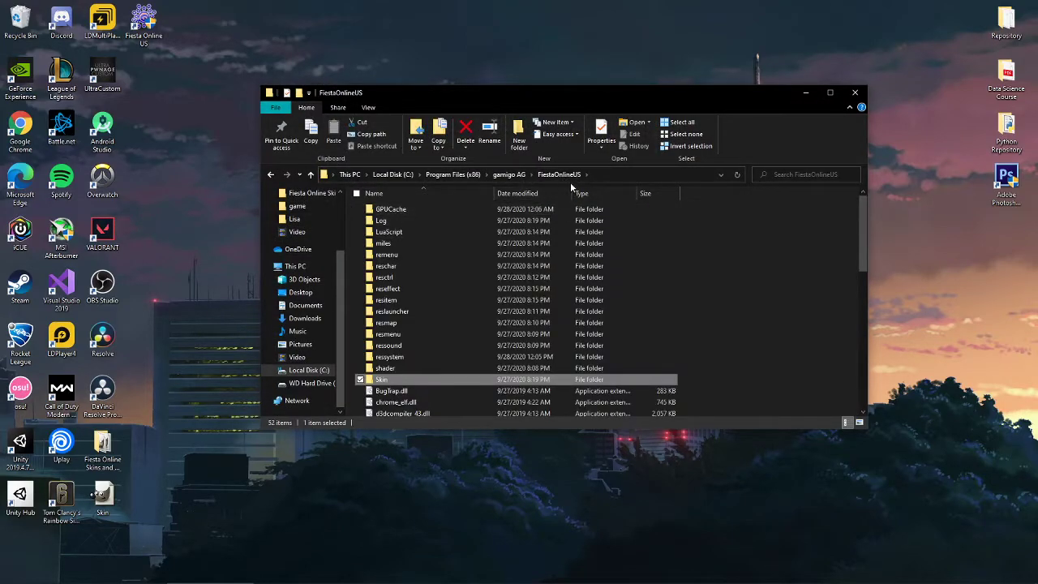
scroll(527, 344, down, 1)
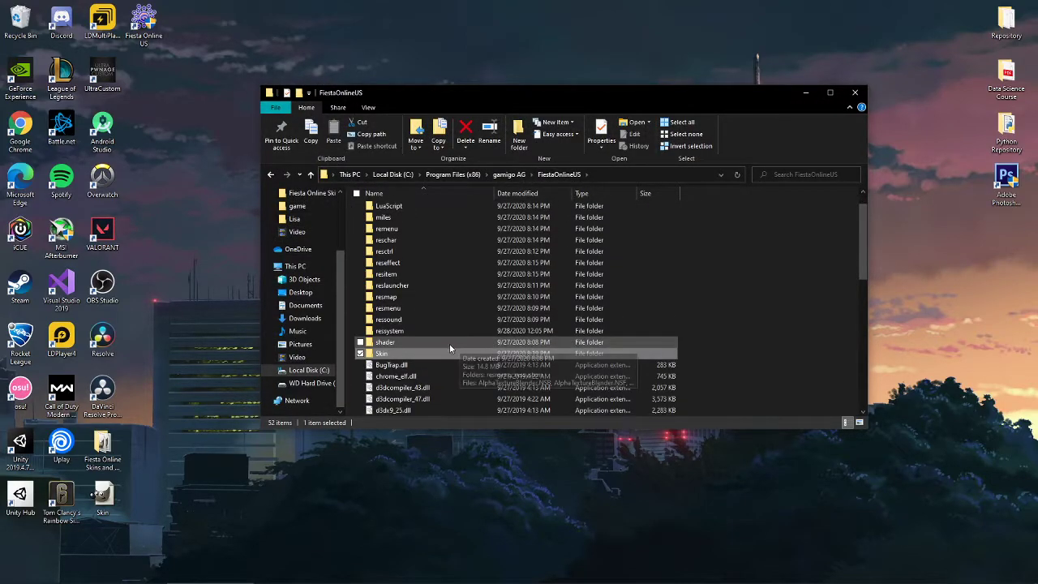
Move the Skin file from the desktop into the game's Skin folder, replacing the existing file with administrator permission.
double_click(402, 352)
click(111, 492)
drag(111, 492, 465, 324)
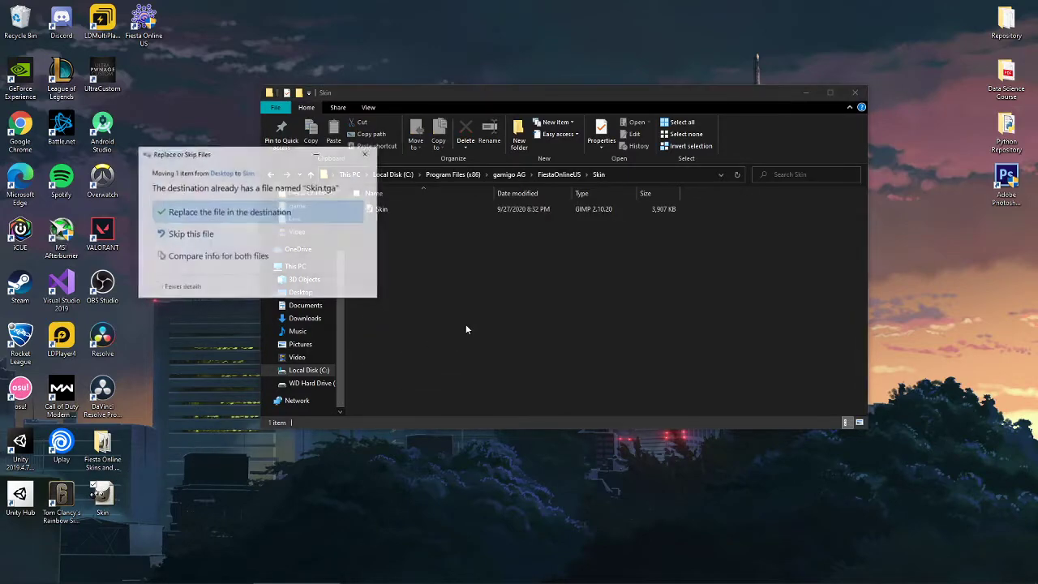
click(233, 212)
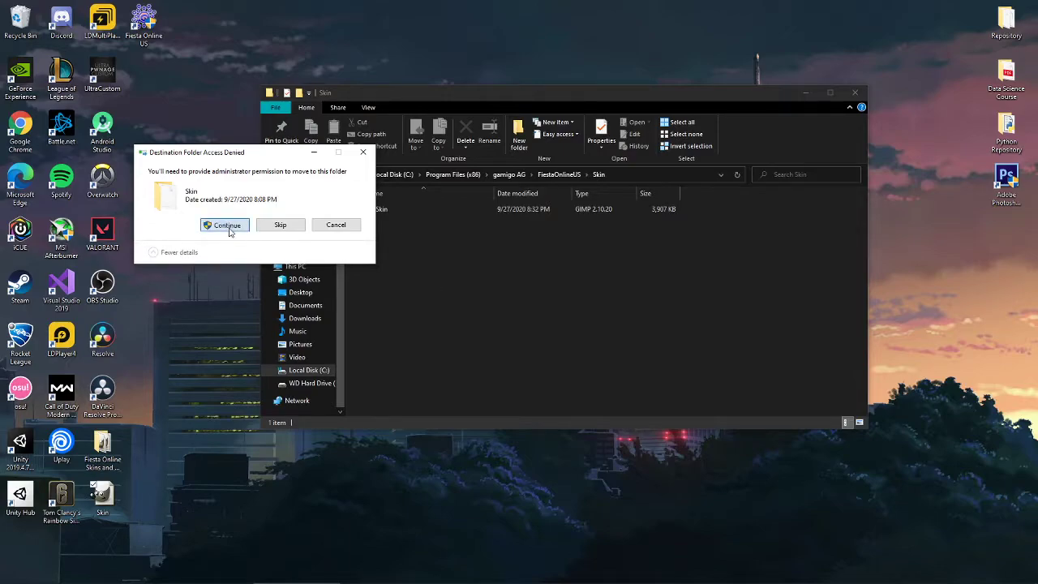
click(226, 228)
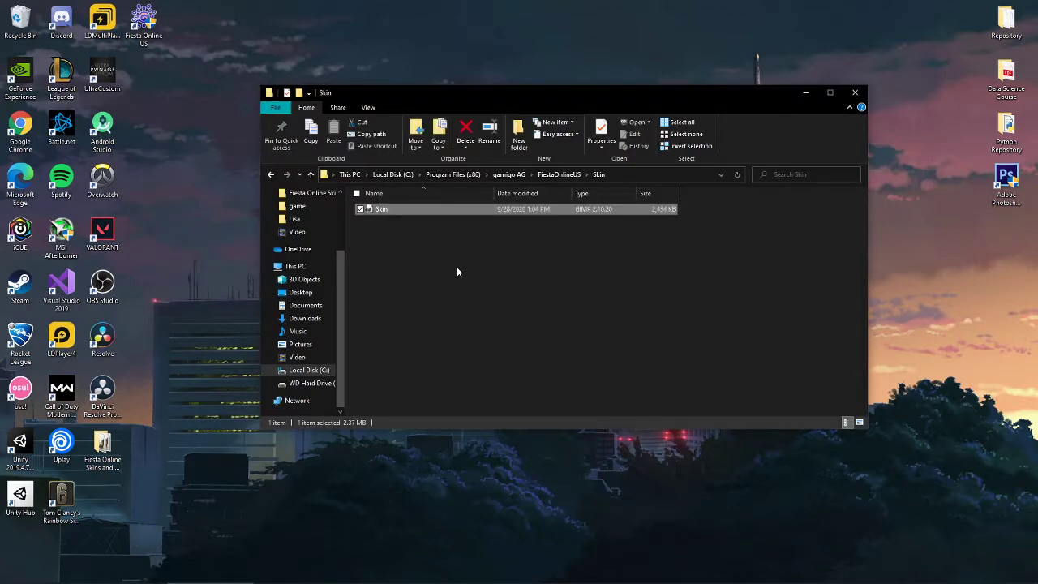
Launch Fiesta Online and enter the game world with an existing character, logging in with the account username and password.
double_click(147, 25)
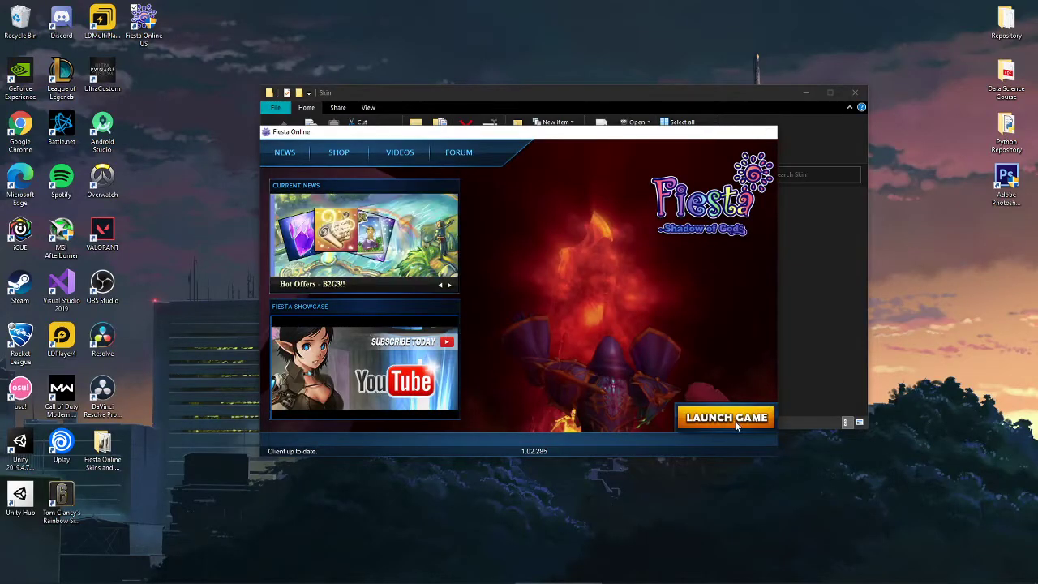
click(734, 416)
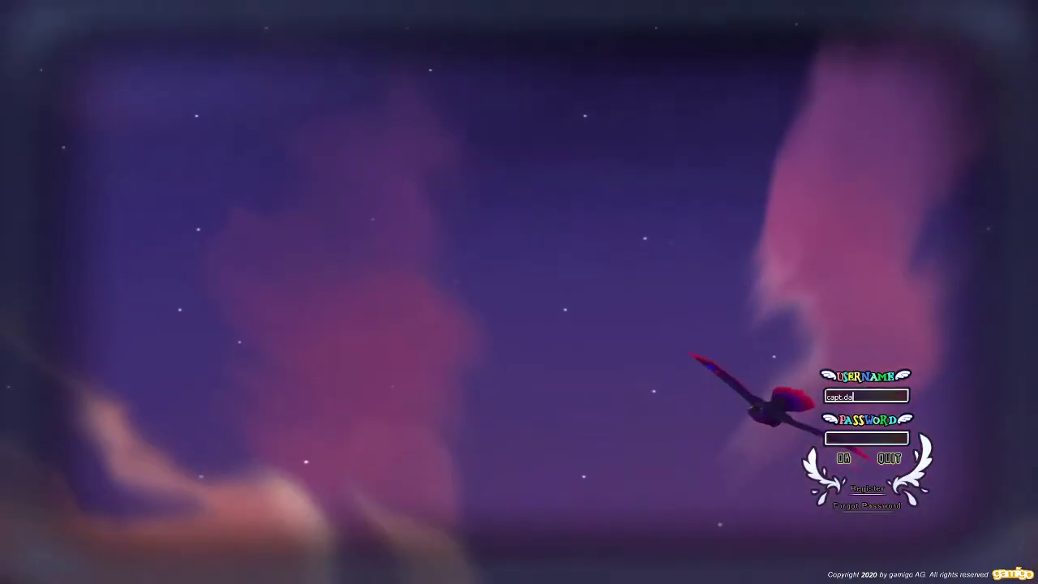
text(******)
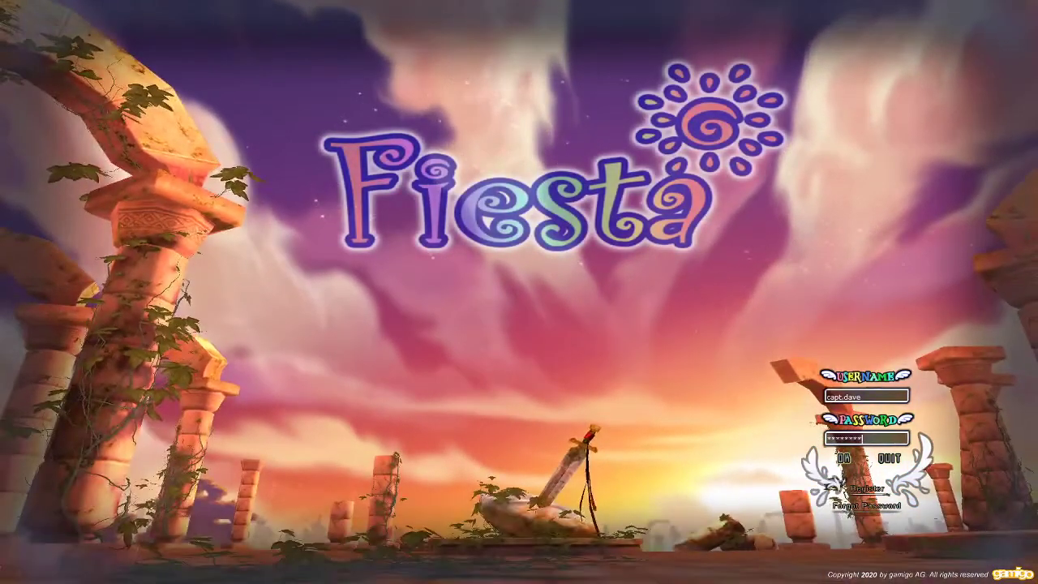
key(Return)
click(637, 417)
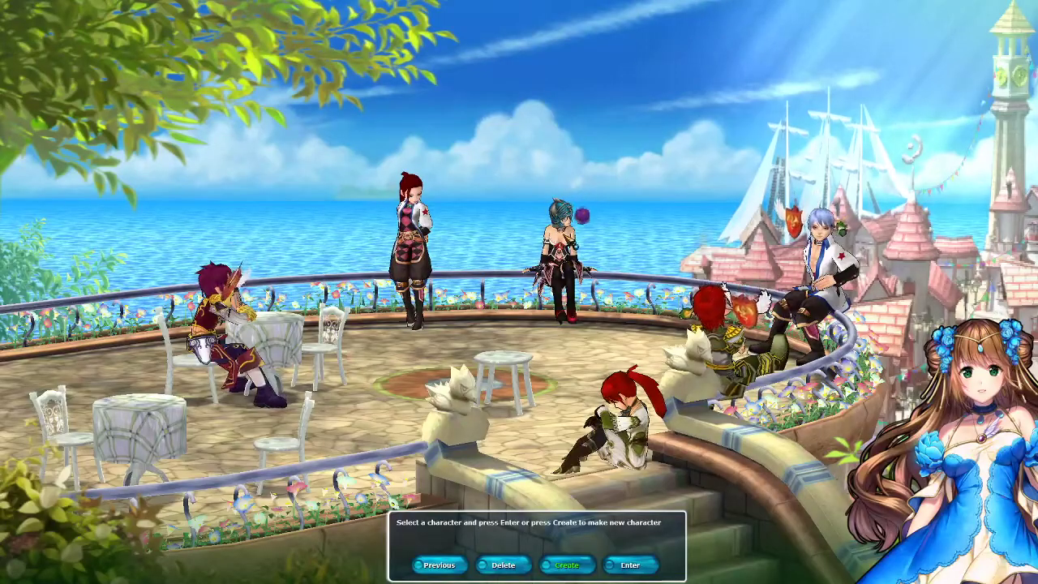
double_click(565, 264)
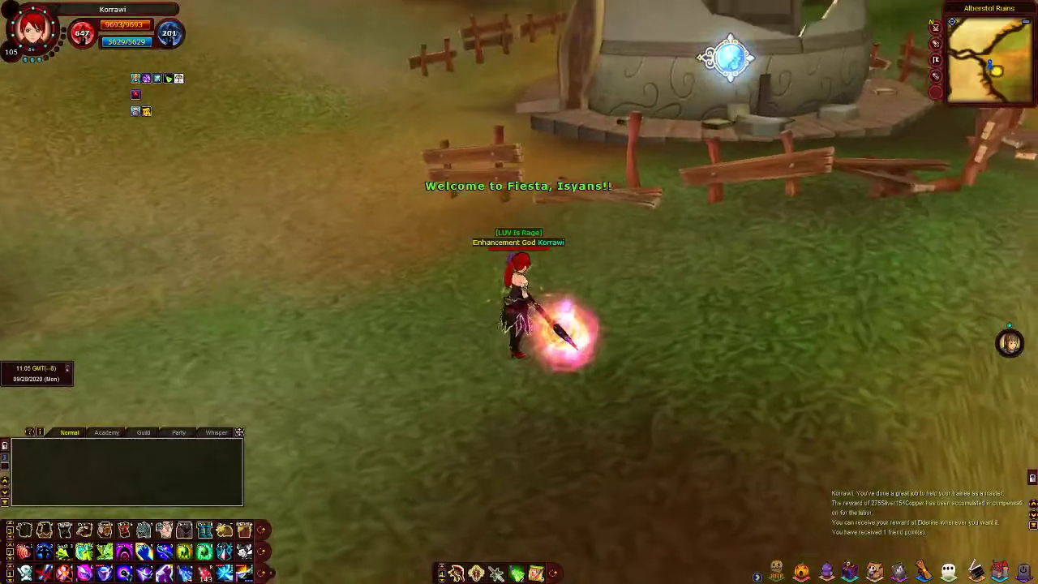
Examine the custom skin background in the inventory, character, quest, skill, Kingdom Quest and alchemy windows.
click(241, 116)
key(w)
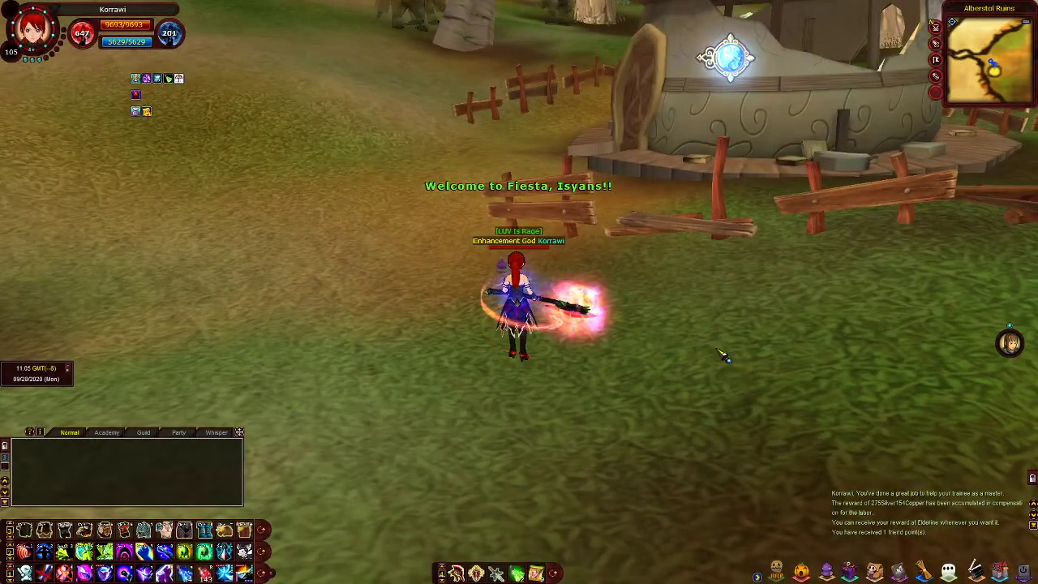
key(s)
key(i)
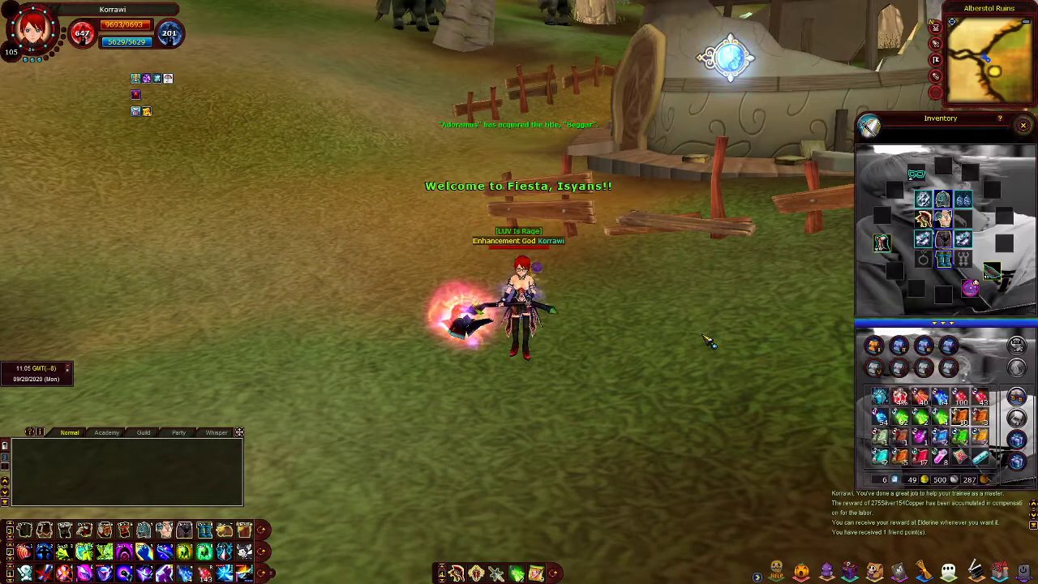
key(c)
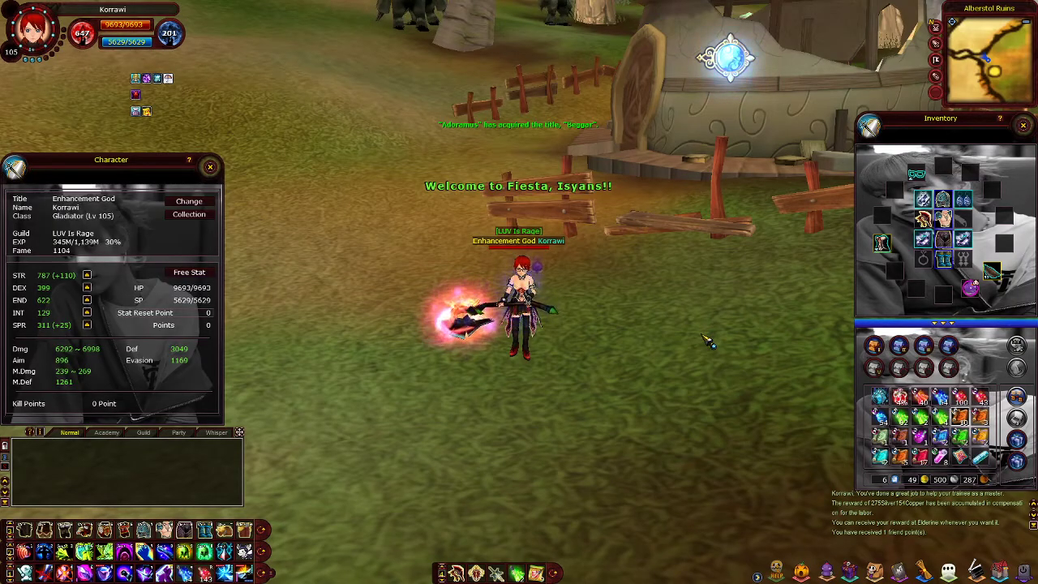
key(l)
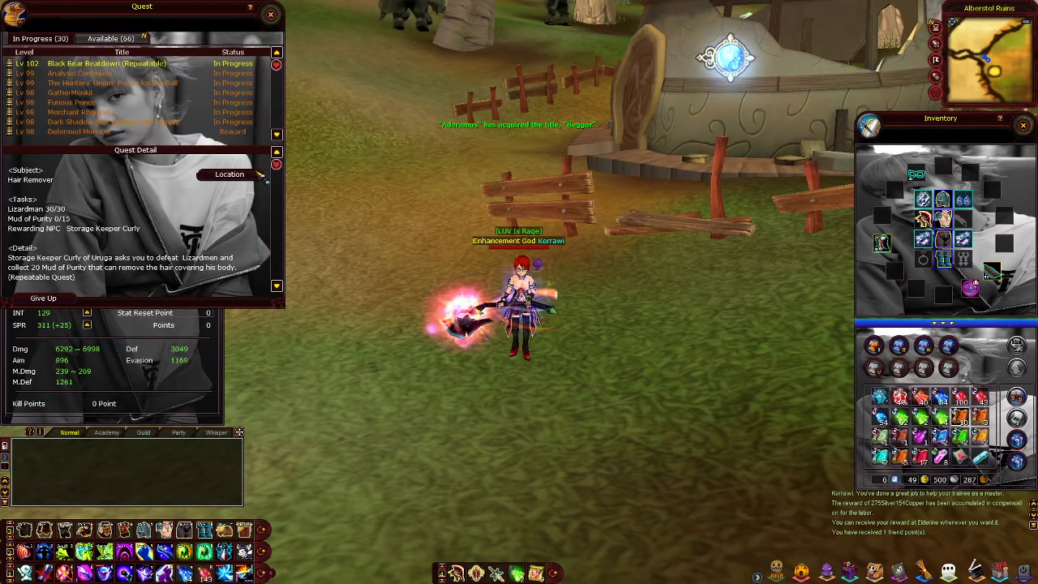
key(i)
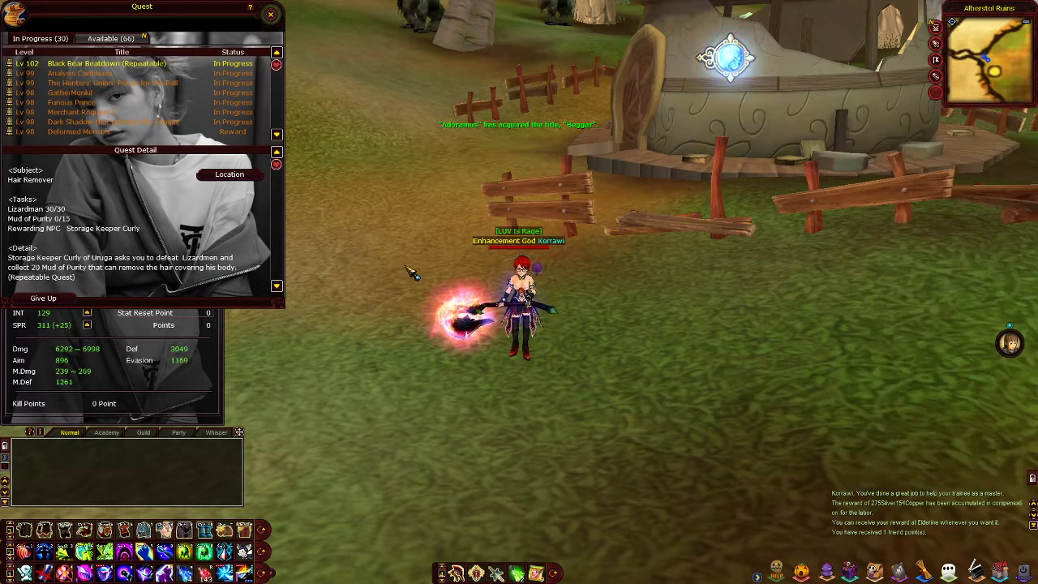
key(i)
key(k)
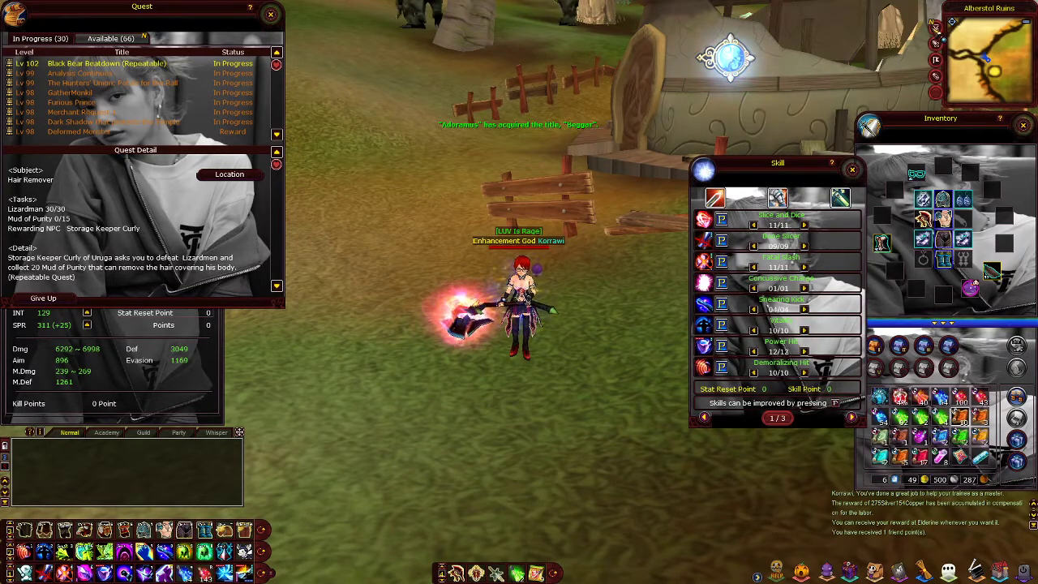
click(937, 29)
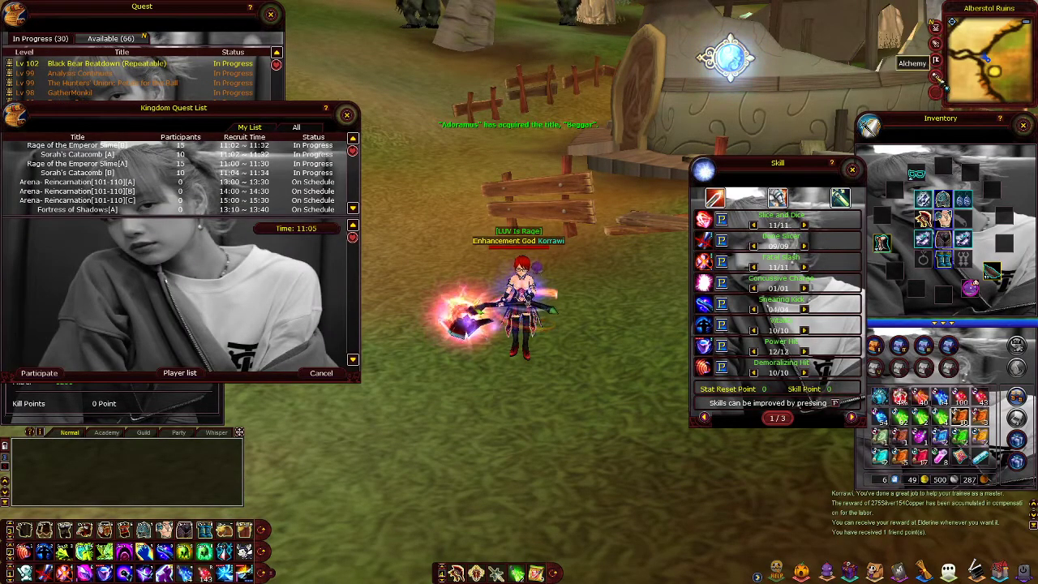
click(937, 77)
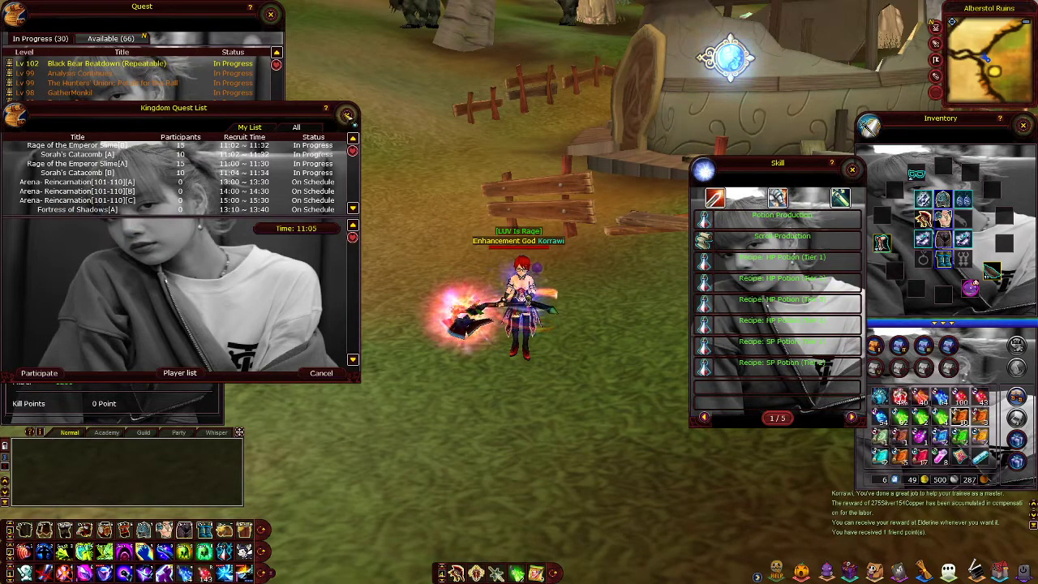
Check the skin behind the available quests list and close the quest, Kingdom Quest and skill windows.
click(138, 93)
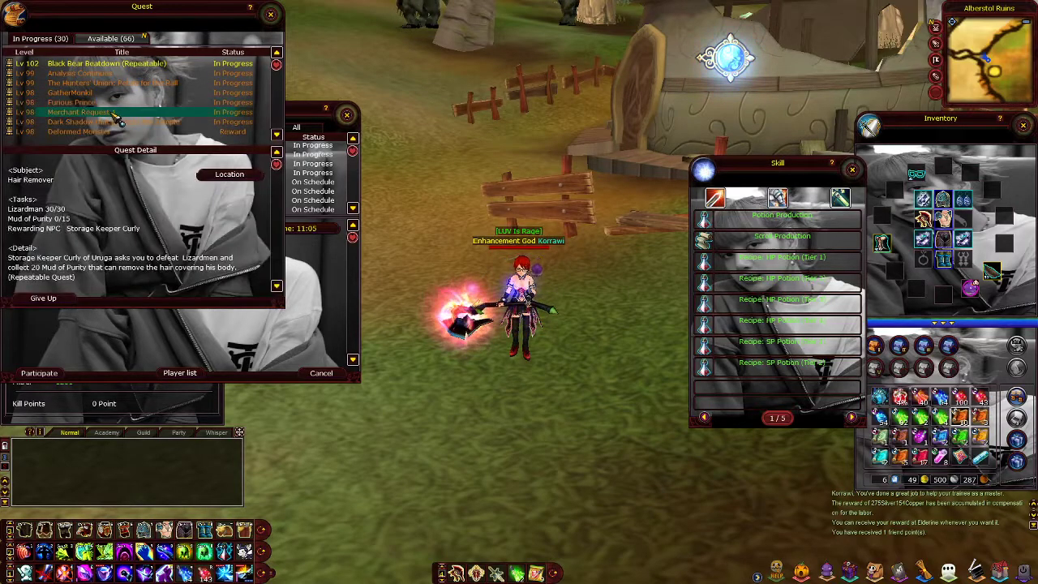
click(130, 38)
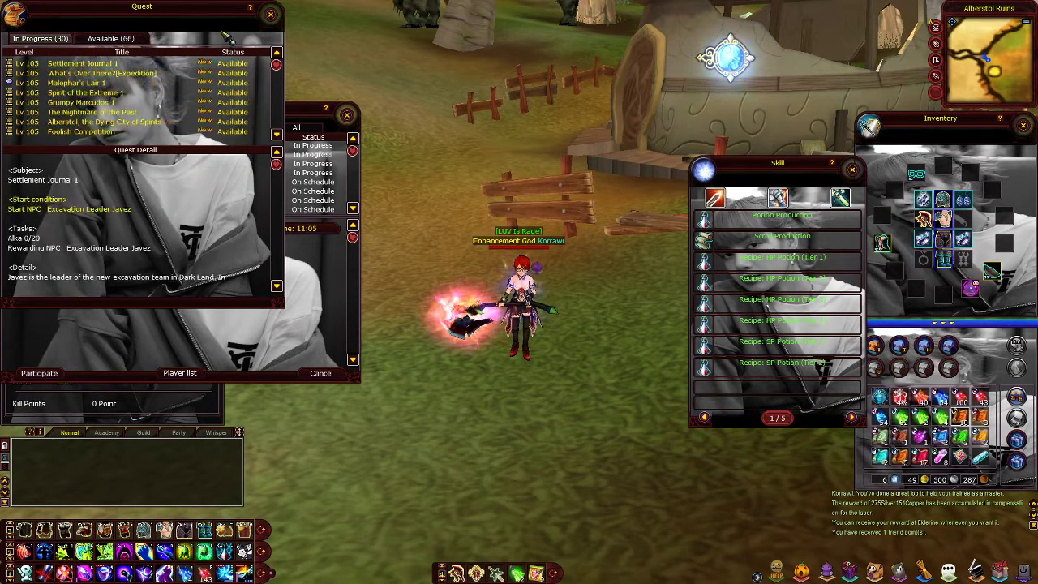
click(272, 14)
click(347, 115)
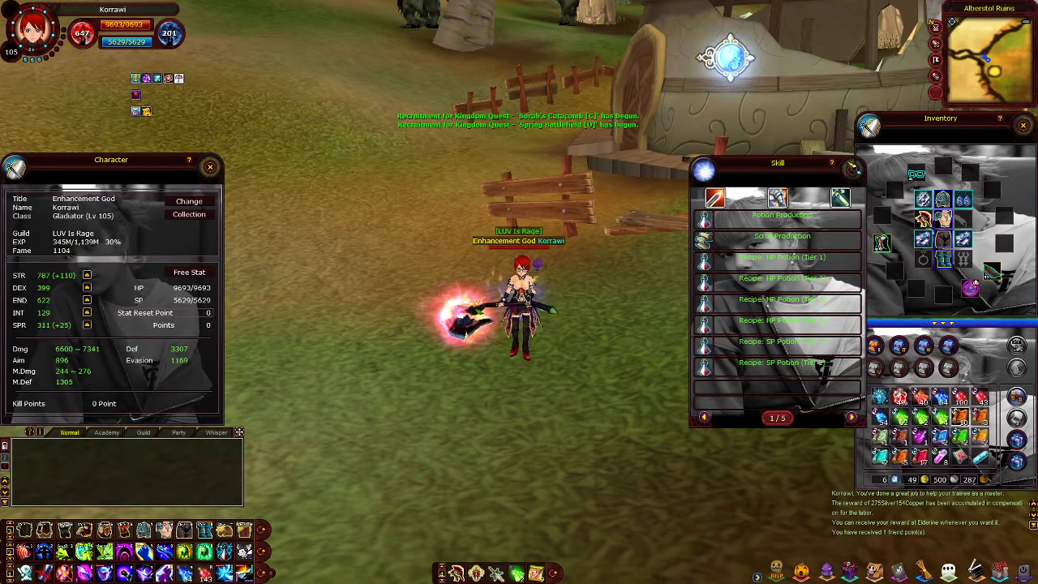
click(852, 169)
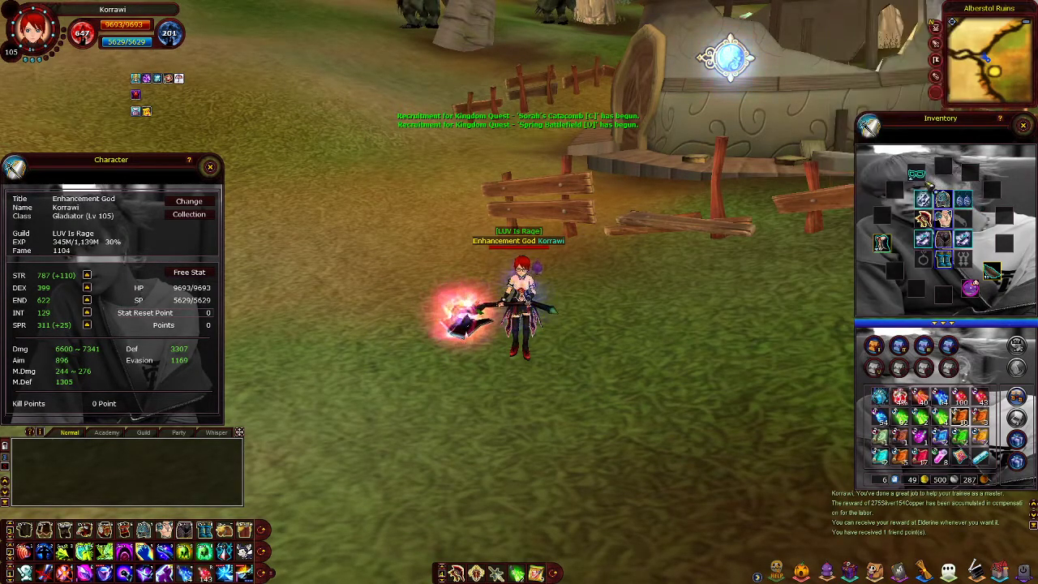
Inspect the skin in the inventory, Expedition group and Instance Party Finder windows, closing every open game window.
drag(970, 128, 916, 122)
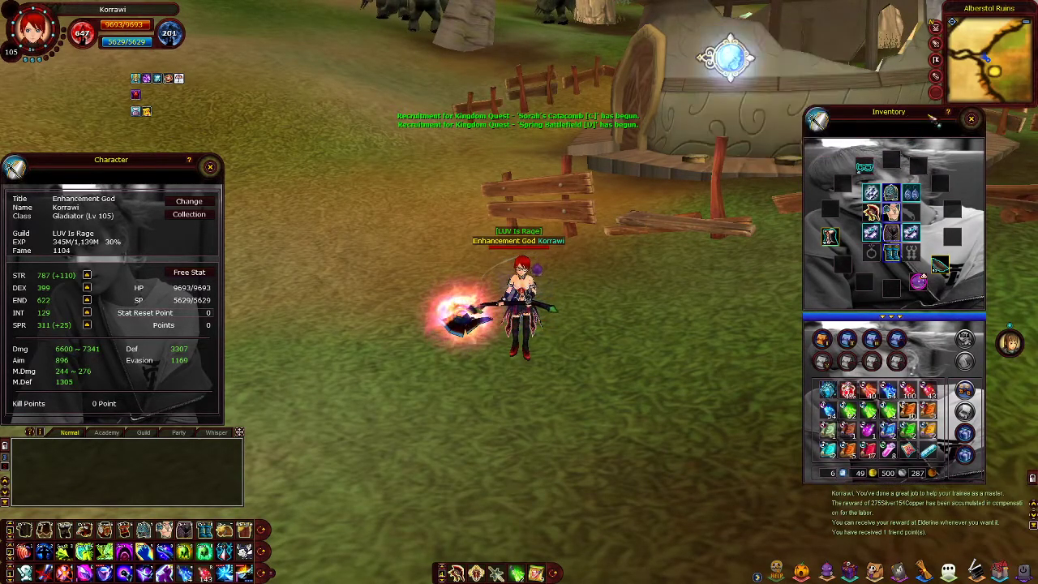
click(970, 119)
click(936, 59)
click(934, 43)
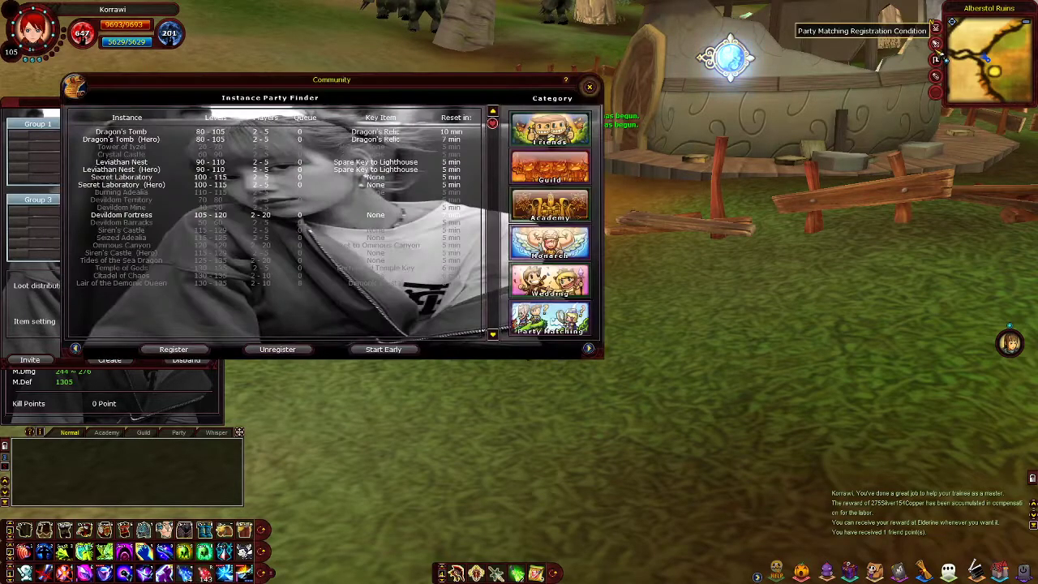
click(589, 87)
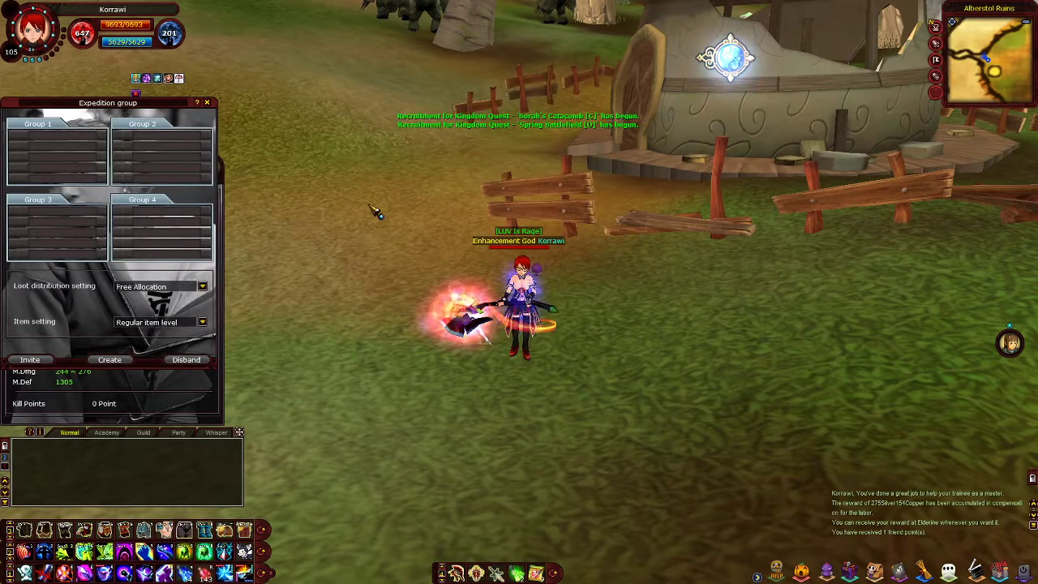
click(209, 105)
click(210, 167)
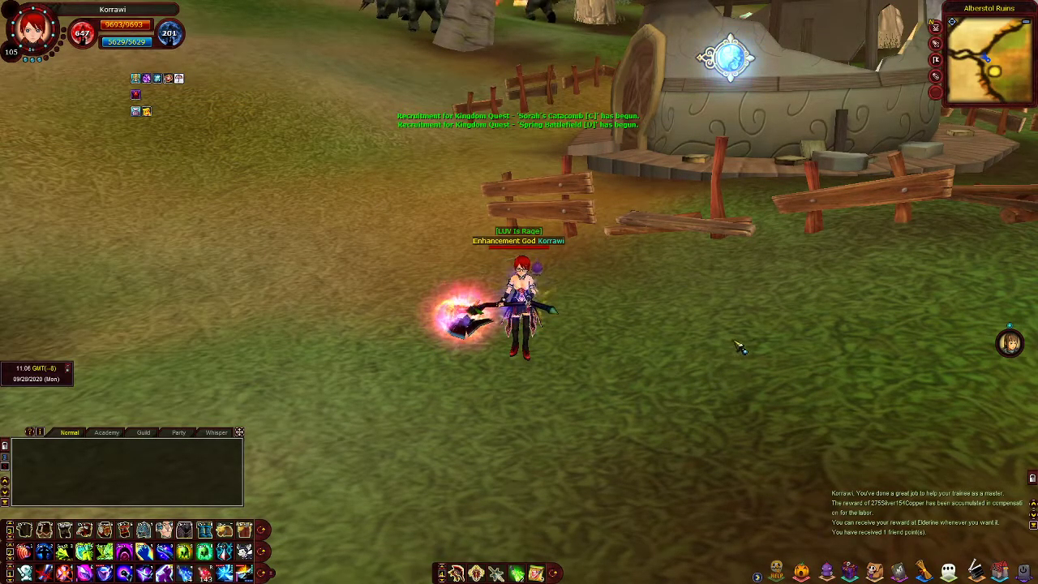
Quit Fiesta Online, switch to GIMP and close it, discarding the unsaved changes.
key(Escape)
click(522, 340)
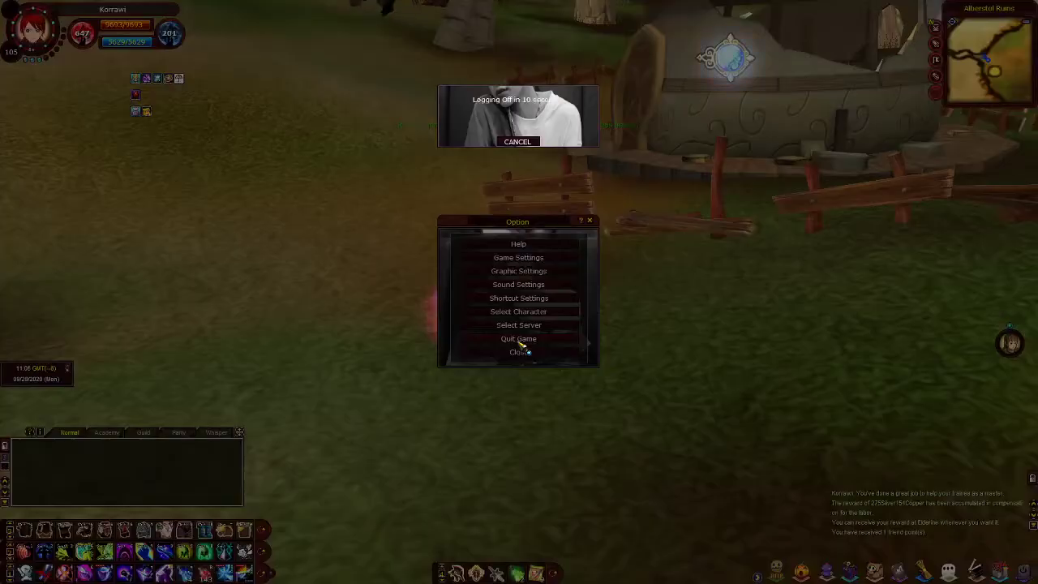
key(alt+Tab)
key(alt+Tab)
key(alt+Tab)
key(alt+Tab)
key(alt+Tab)
key(alt+Tab)
key(alt+Tab)
key(alt+Tab)
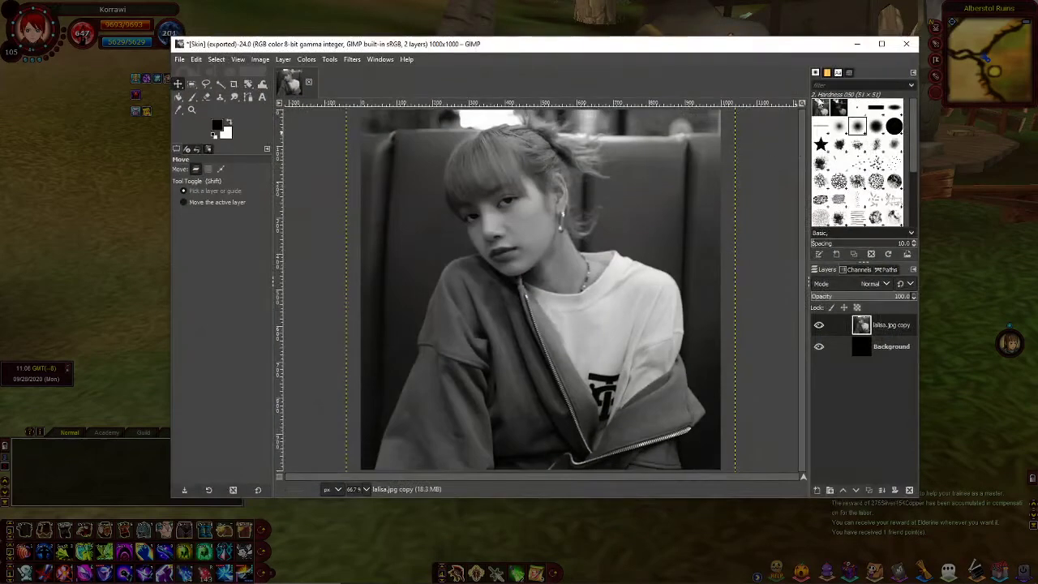
click(906, 44)
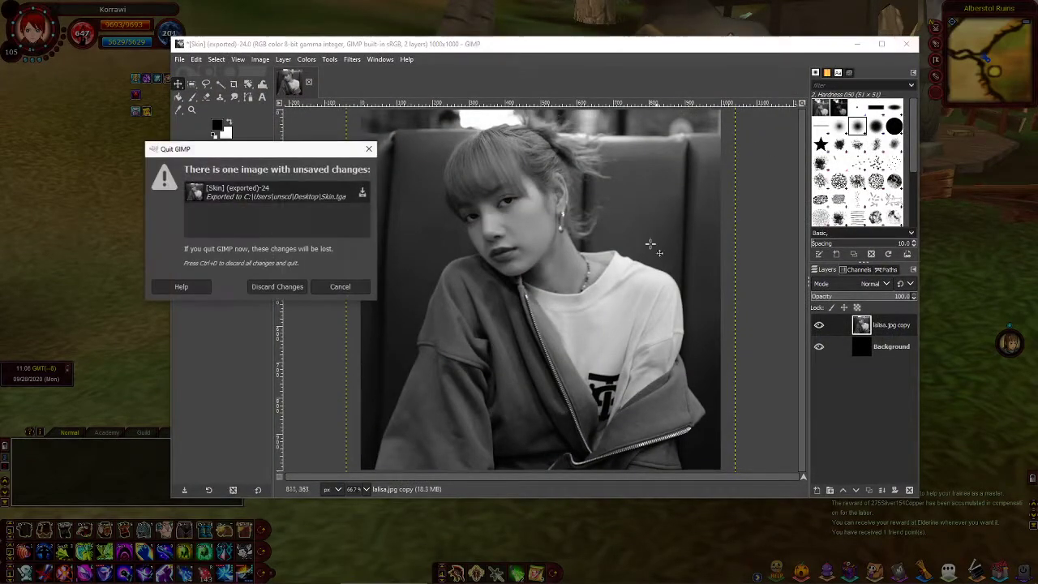
click(276, 287)
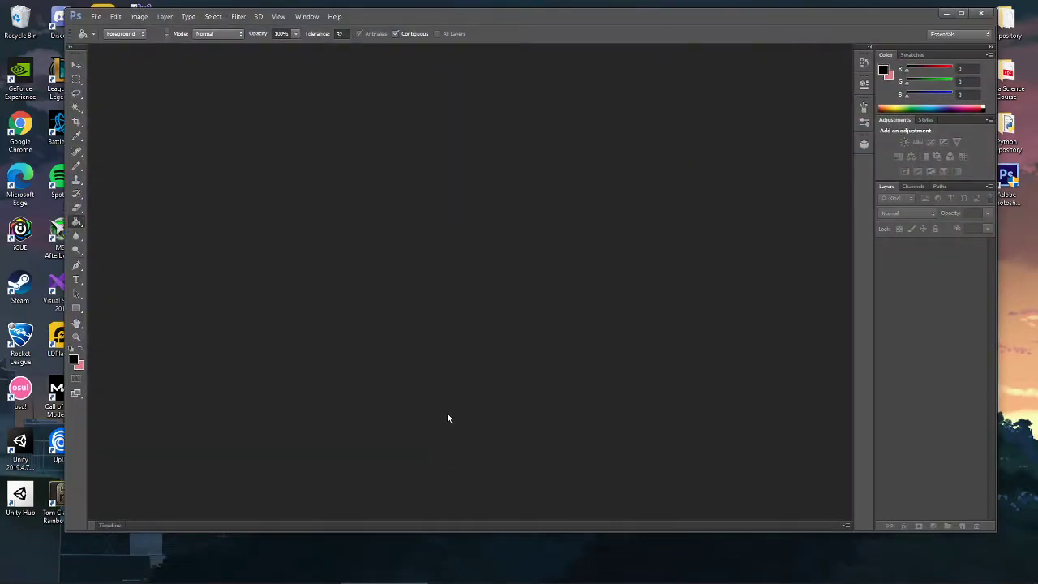
In Photoshop, create a new 1000 × 1000 pixel RGB document named Skin with a white background.
click(96, 16)
click(103, 28)
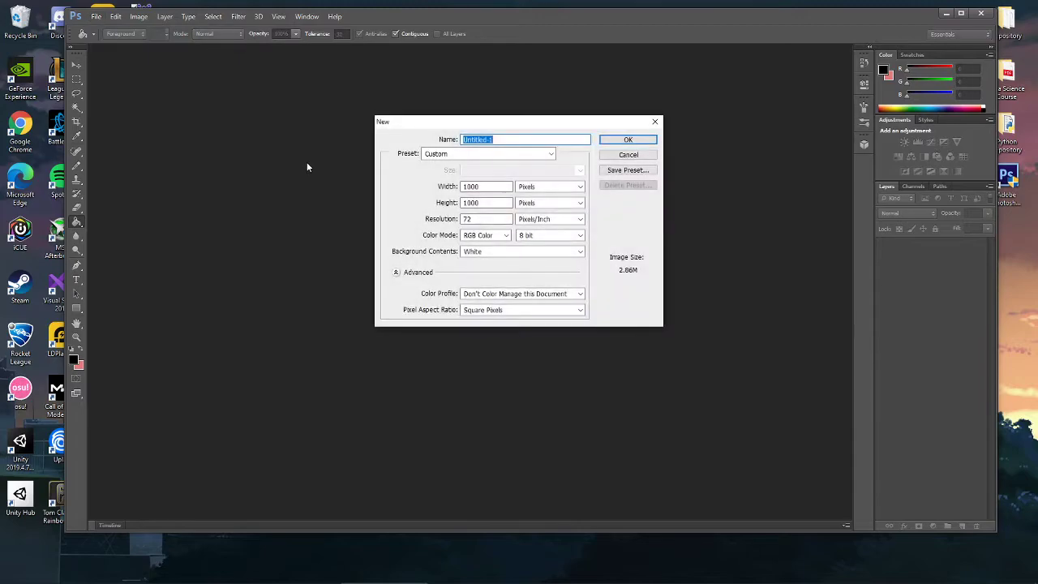
text(Skin)
click(623, 141)
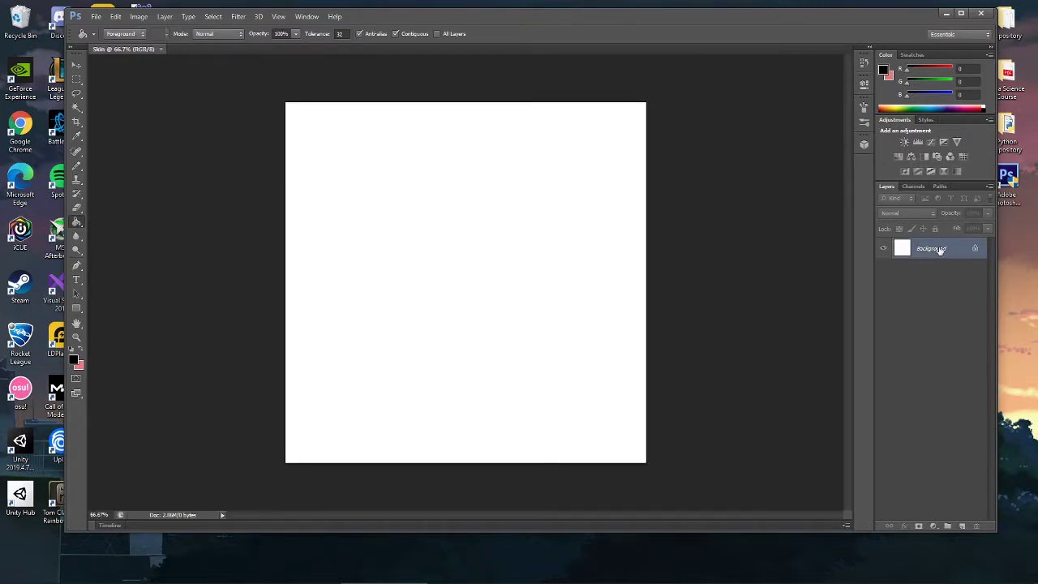
Convert the locked Background into a regular layer and fill it with black using the Paint Bucket.
double_click(941, 248)
click(608, 182)
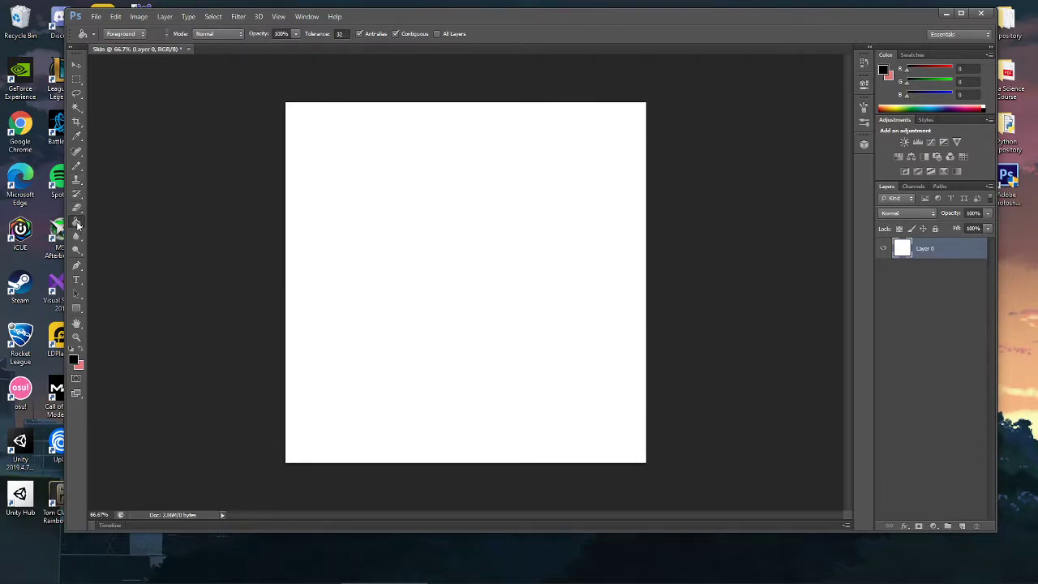
click(454, 309)
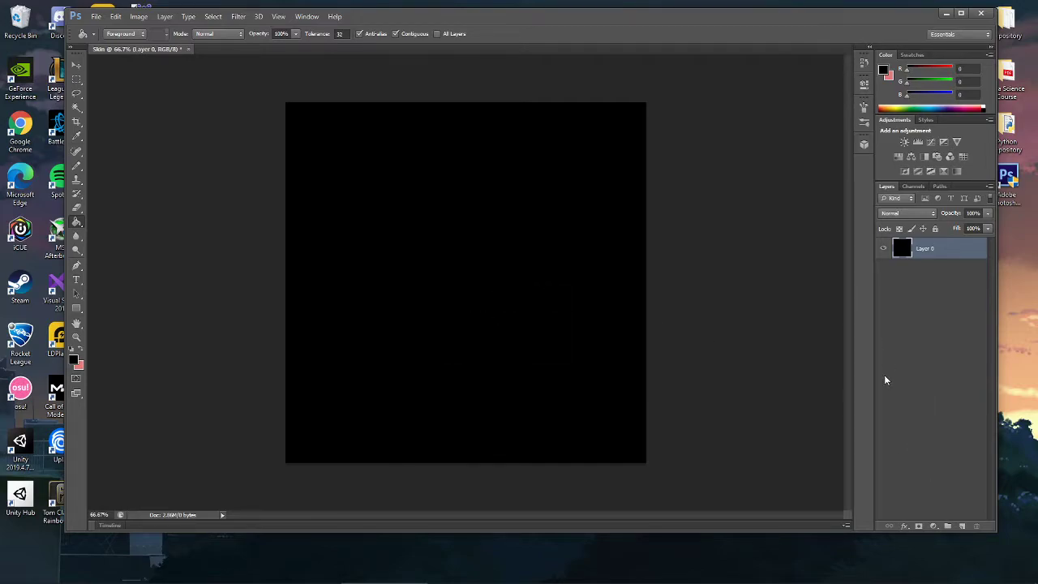
Open the black-and-white portrait JPG whose name starts with 66223024 from the Pictures folder.
click(95, 16)
click(109, 35)
scroll(444, 251, down, 5)
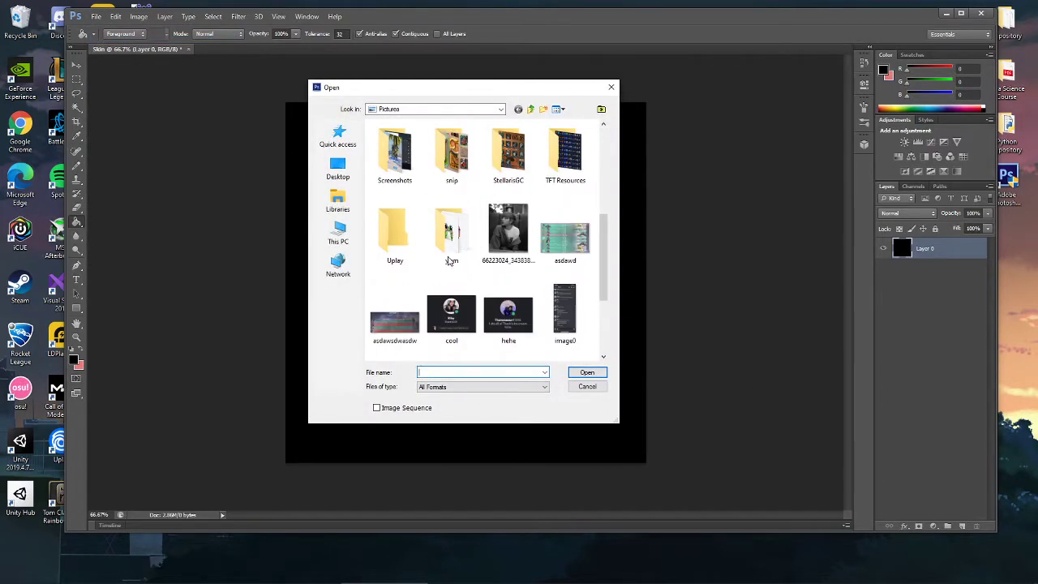
scroll(544, 240, up, 5)
scroll(527, 243, down, 3)
click(519, 227)
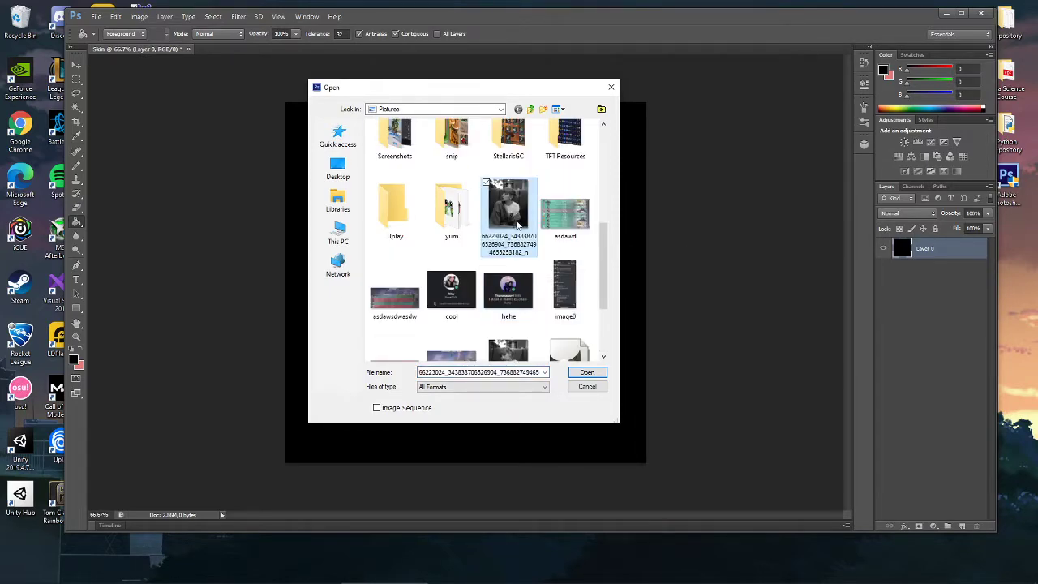
click(587, 372)
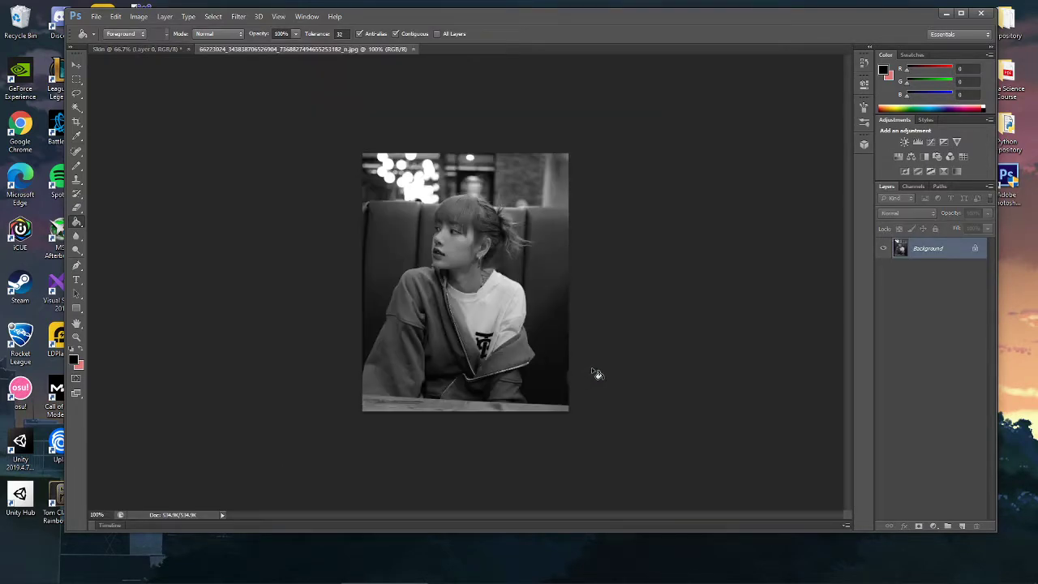
Convert the portrait's locked Background into a regular layer and copy it into the Skin document with the Move tool.
double_click(946, 251)
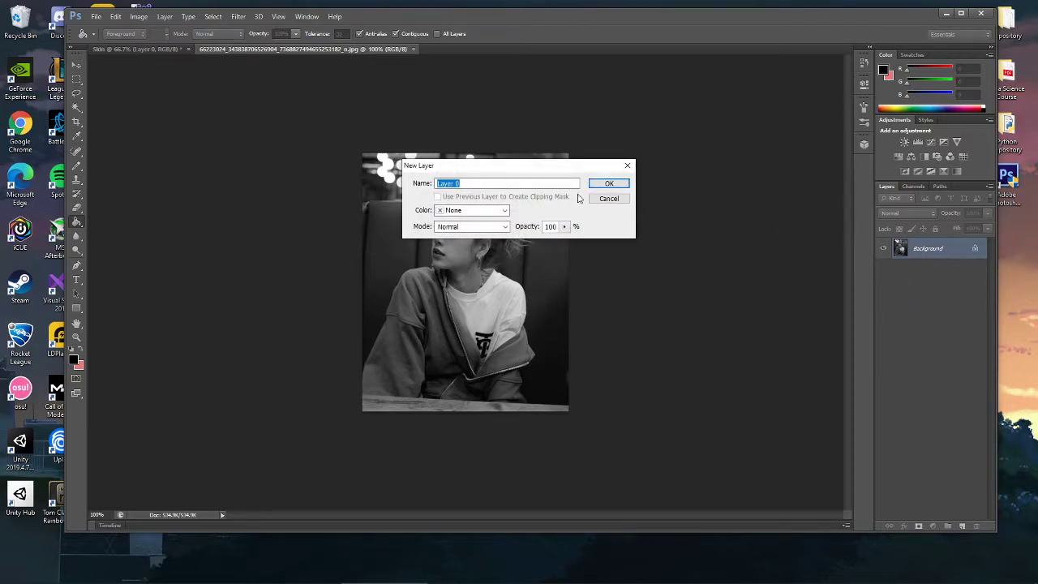
click(609, 183)
drag(286, 52, 646, 144)
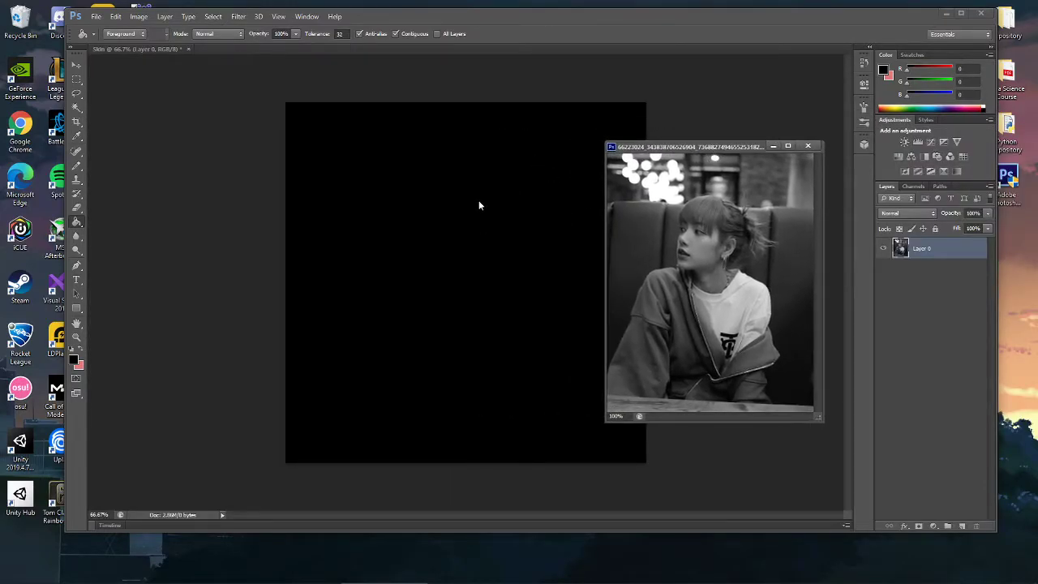
click(77, 66)
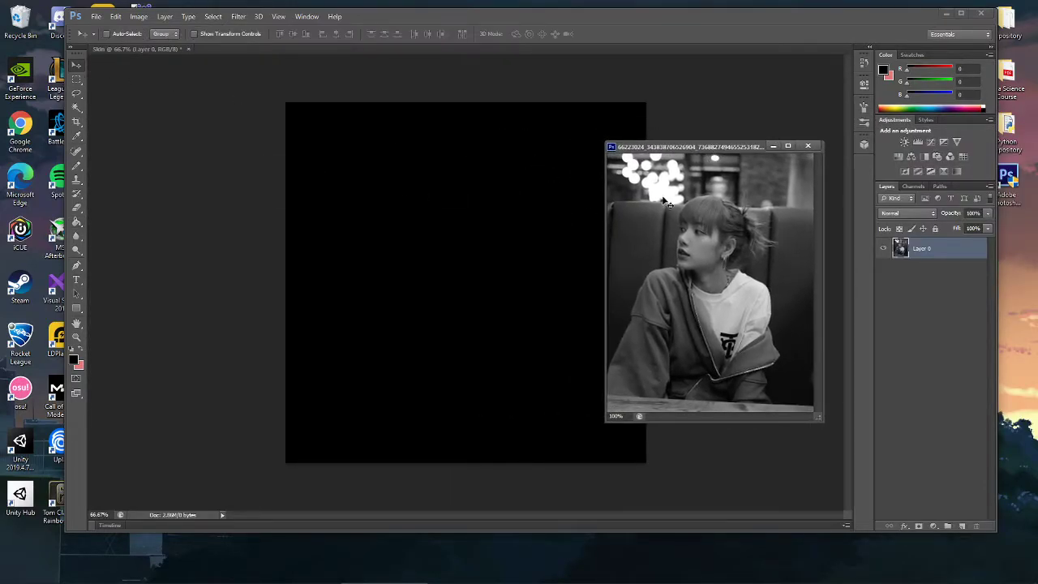
drag(735, 248, 494, 250)
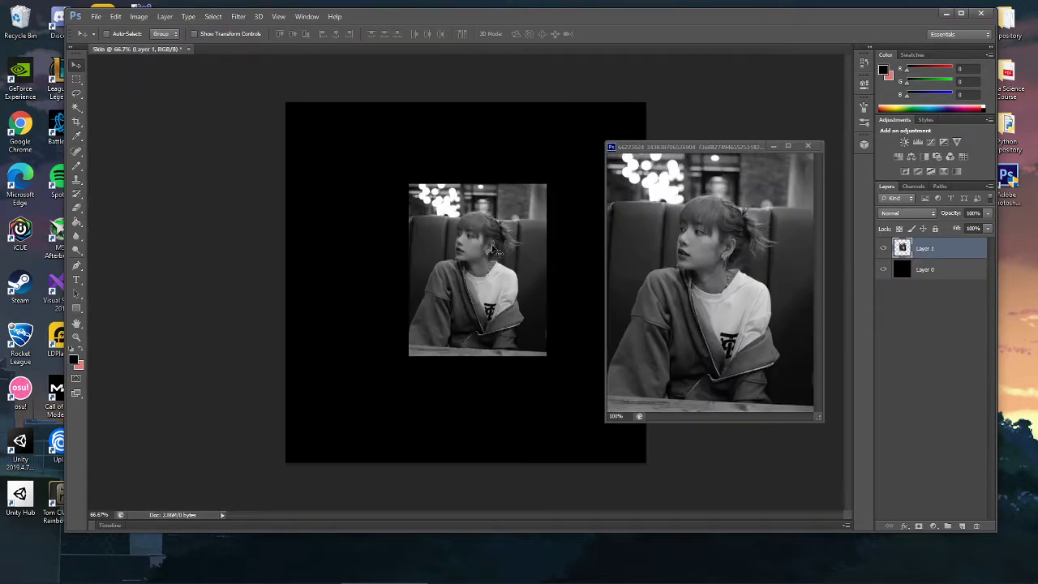
drag(762, 149, 704, 50)
click(160, 49)
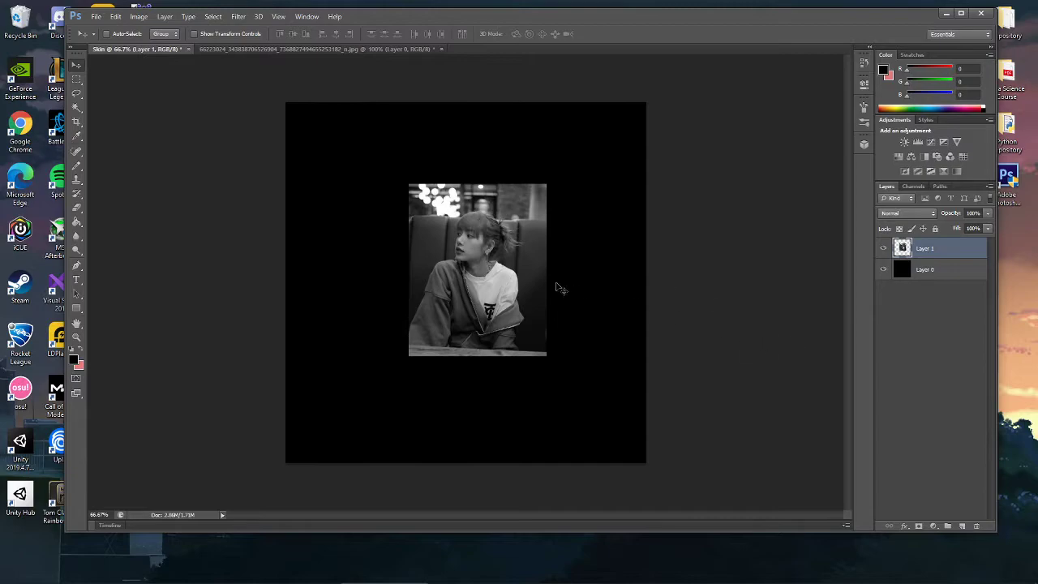
Place the portrait in the canvas's upper-left corner and scale it proportionally to the full canvas height.
drag(467, 264, 457, 264)
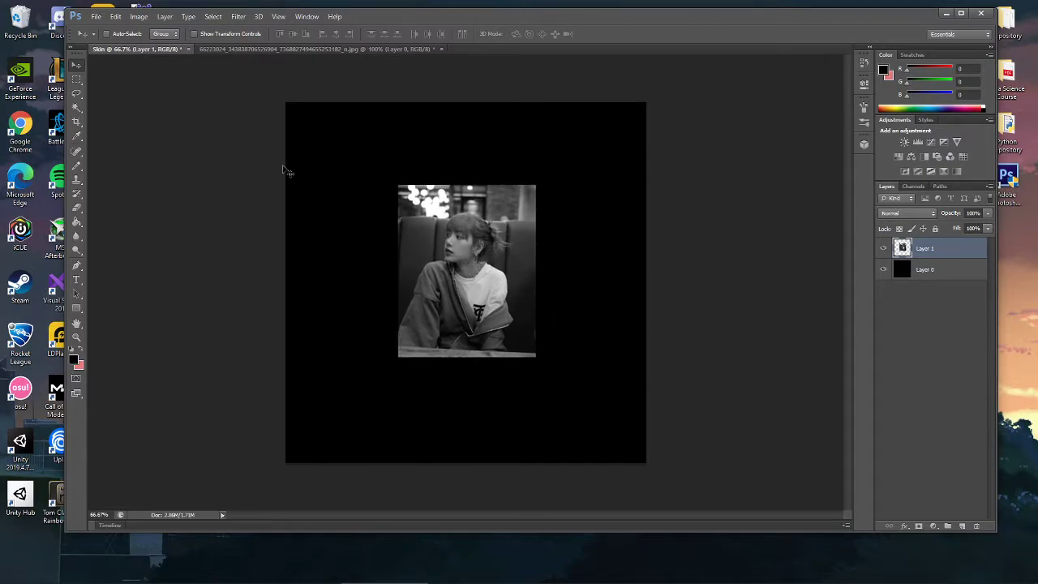
click(137, 20)
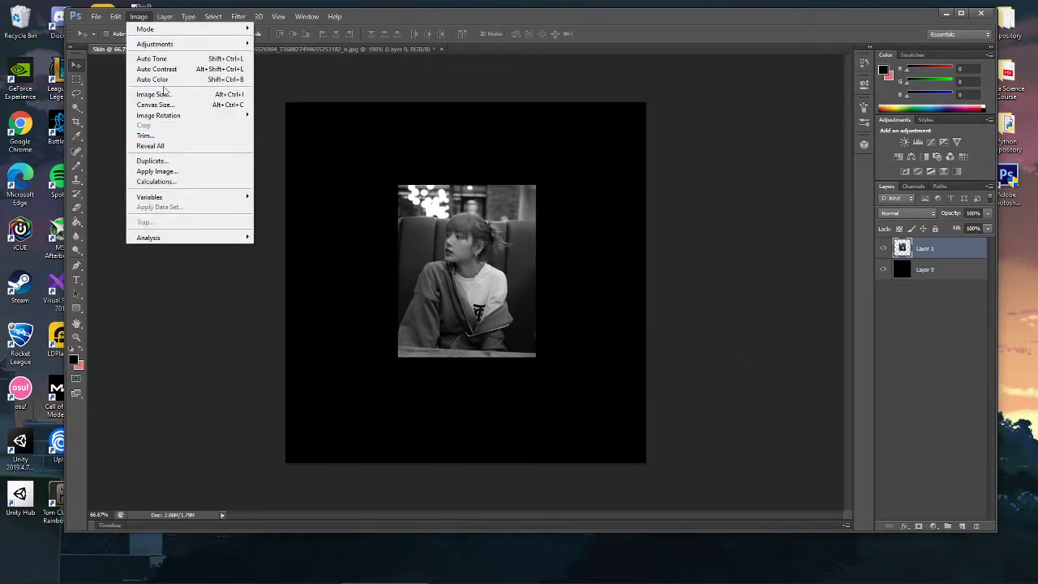
mouse_move(116, 16)
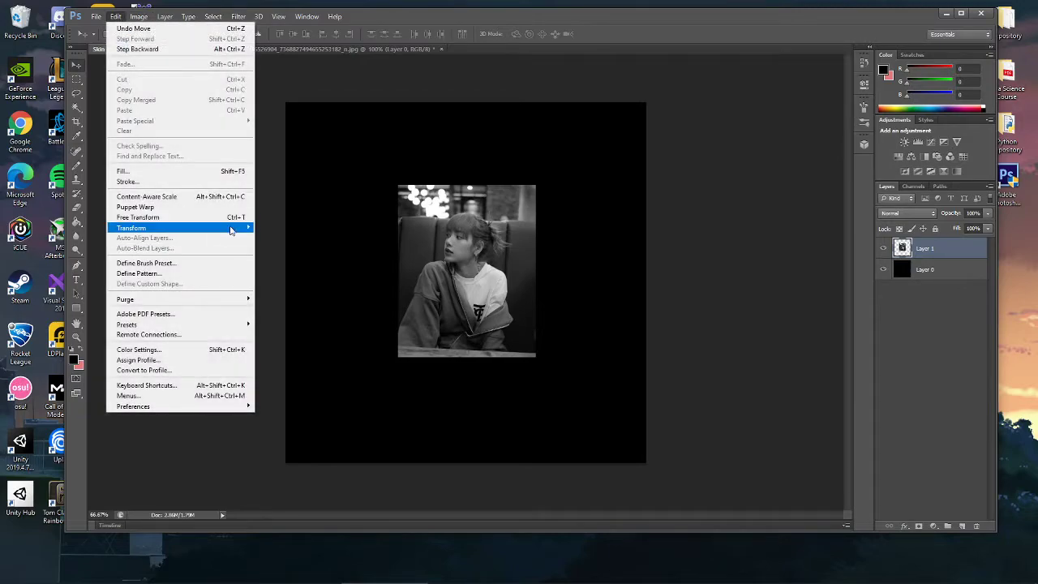
mouse_move(231, 230)
click(300, 235)
drag(458, 225, 346, 145)
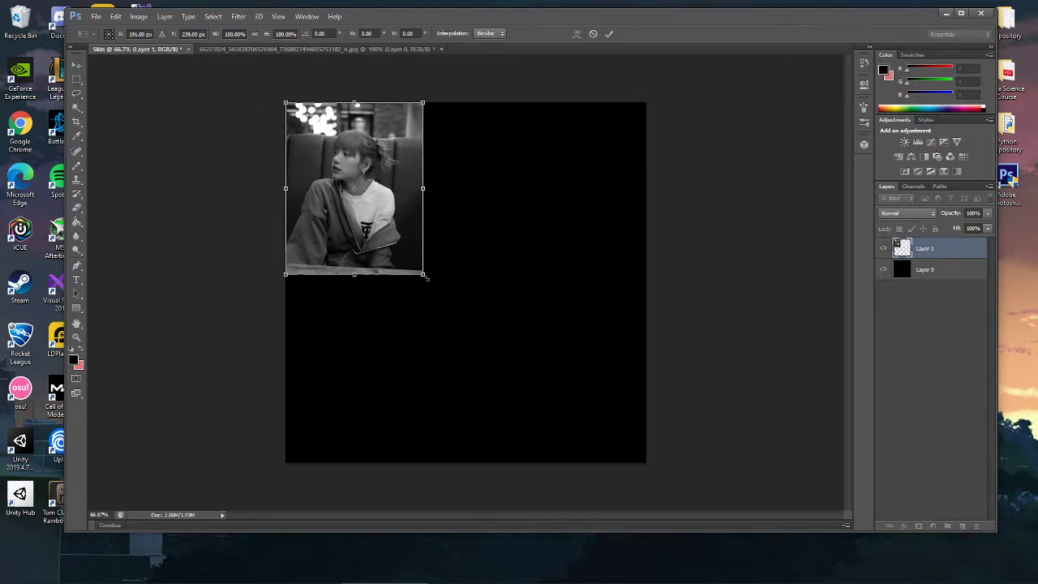
drag(422, 274, 730, 340)
key(Return)
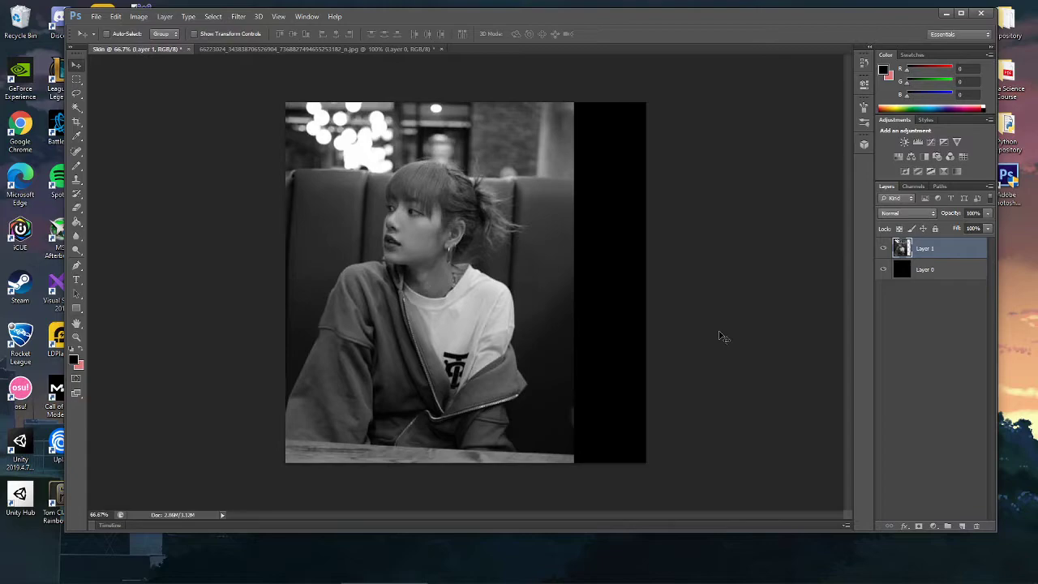
Shift the enlarged portrait towards the canvas centre and move it back flush with the left canvas edge.
drag(522, 262, 566, 265)
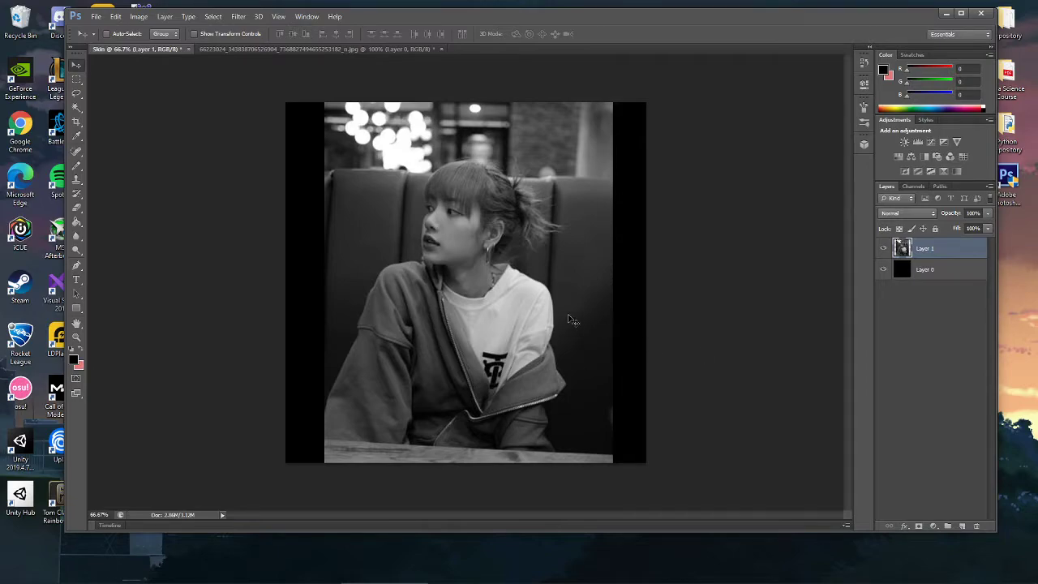
drag(527, 302, 522, 303)
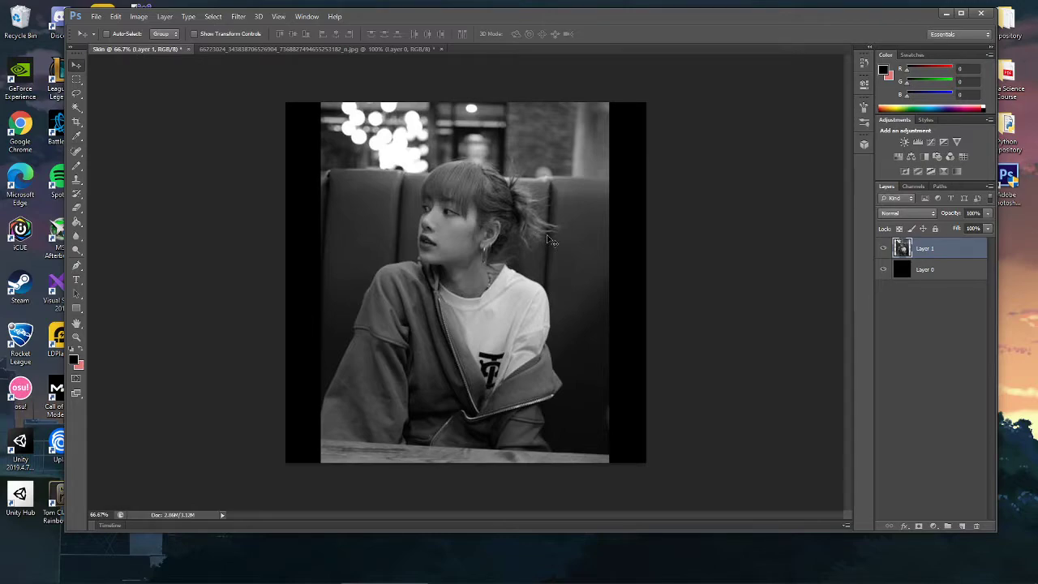
drag(501, 197, 458, 197)
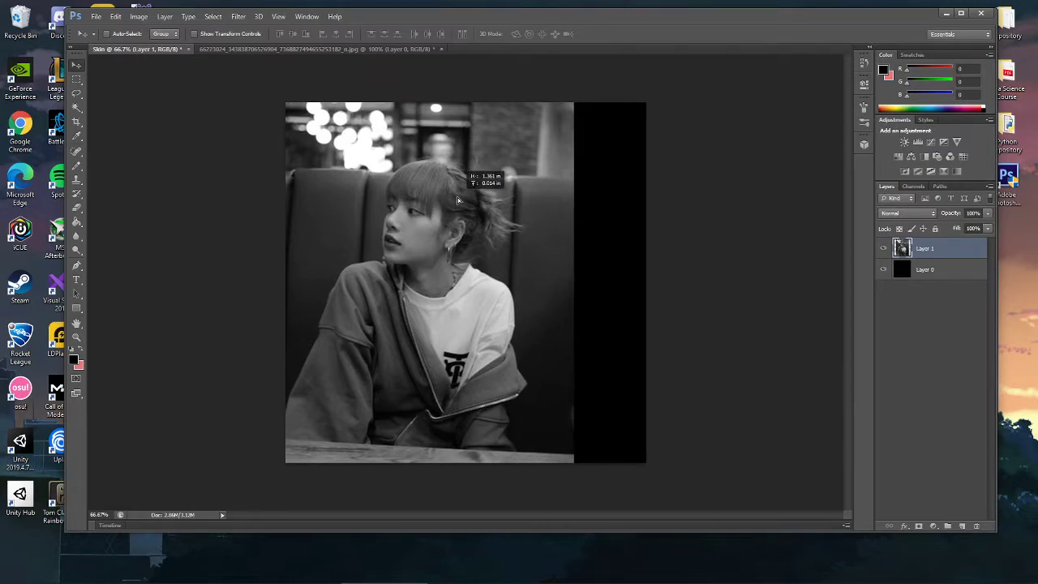
Stretch the portrait layer horizontally to the right canvas edge so it covers the whole canvas.
click(145, 18)
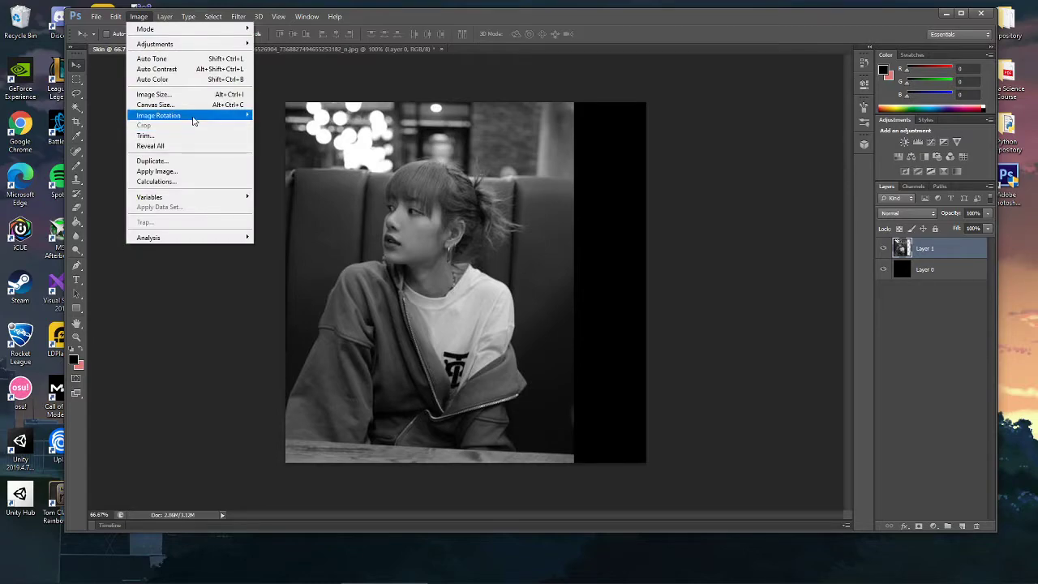
mouse_move(118, 17)
mouse_move(209, 228)
click(290, 245)
drag(575, 464, 646, 464)
key(Return)
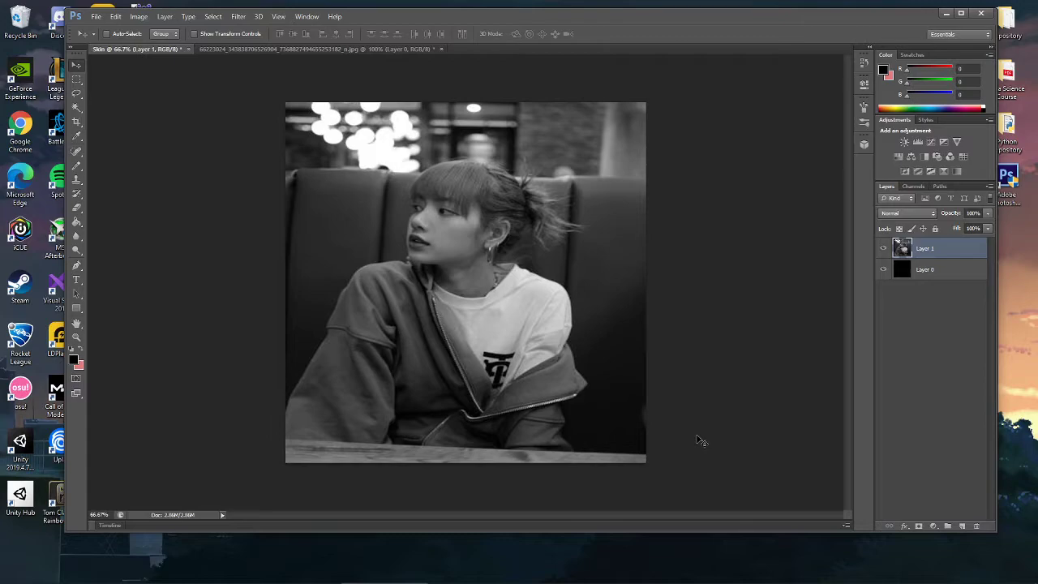
Undo the stretching, repositioning and scaling of the portrait layer, back to its small size near the canvas centre.
key(ctrl+z)
key(ctrl+z)
key(ctrl+z)
key(ctrl+z)
key(ctrl+z)
key(ctrl+alt+z)
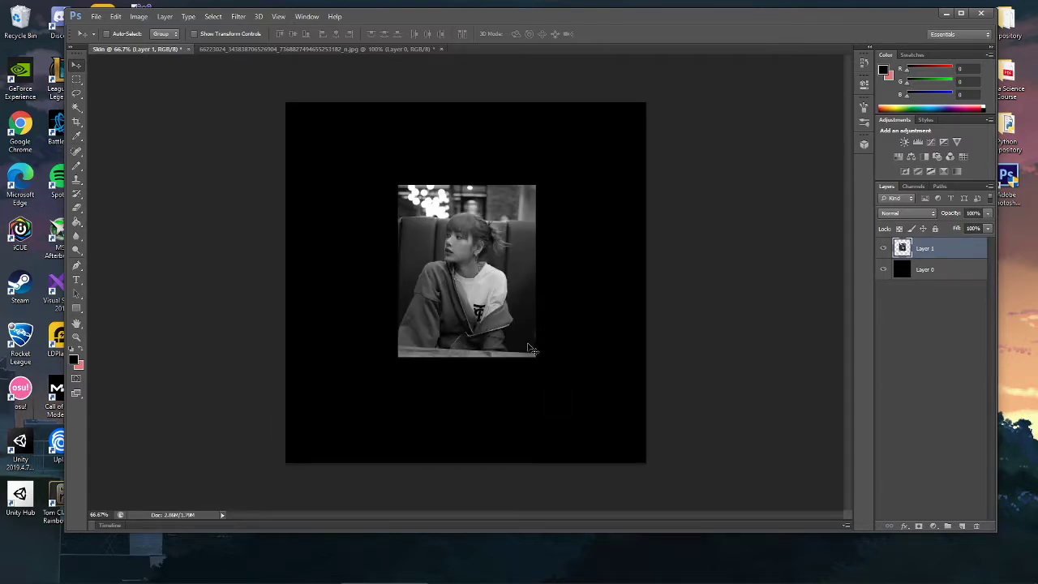
Align the portrait with the upper-left canvas corner, scale it proportionally to full canvas height and centre it horizontally.
drag(458, 274, 346, 190)
click(135, 18)
mouse_move(116, 16)
mouse_move(170, 228)
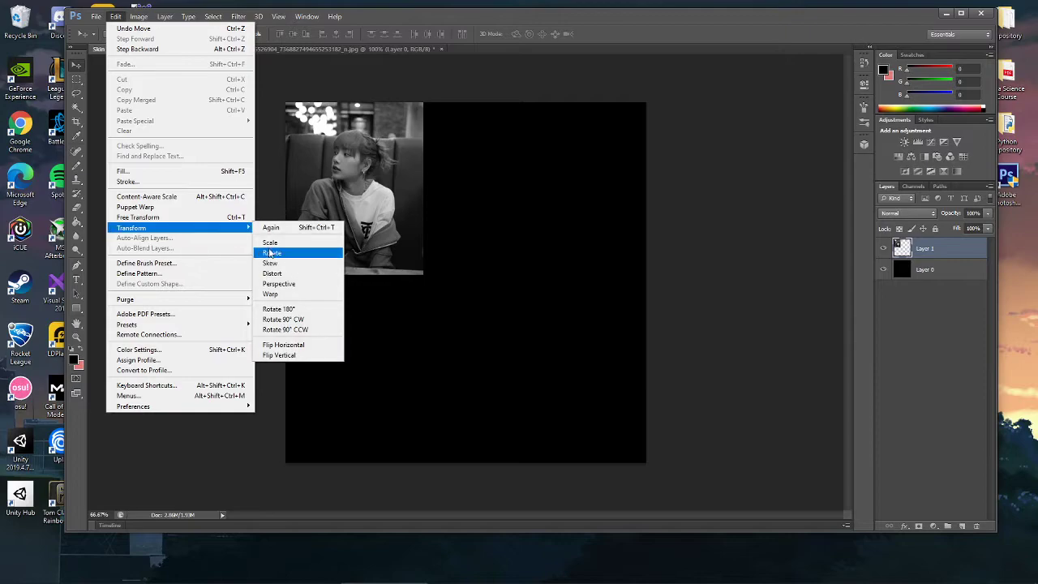
click(270, 242)
drag(422, 274, 612, 431)
drag(532, 375, 566, 373)
key(Return)
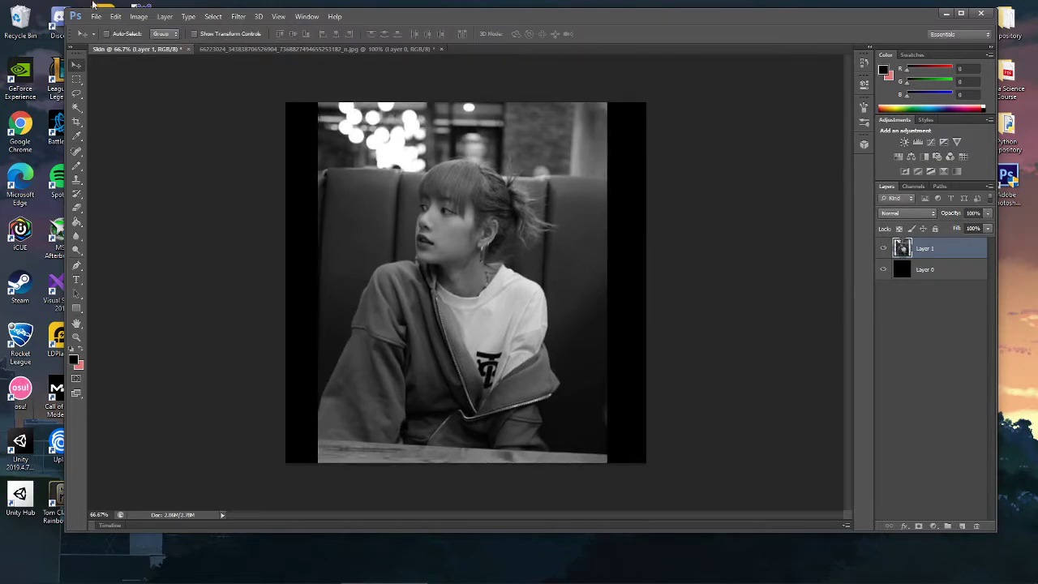
Save a copy of the document to the Desktop as Skin.tga in Targa format at 32 bits/pixel.
click(96, 17)
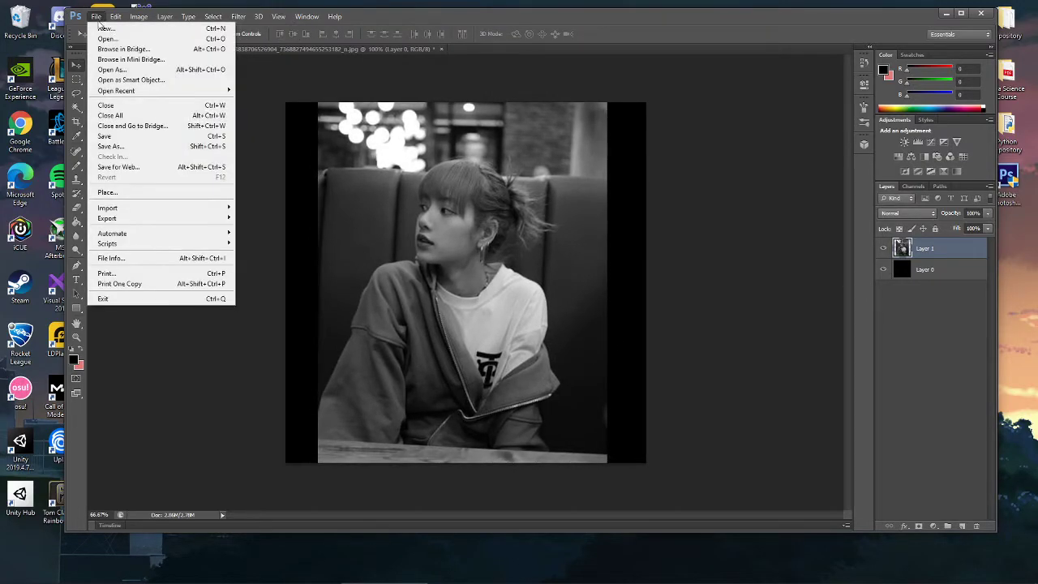
click(126, 146)
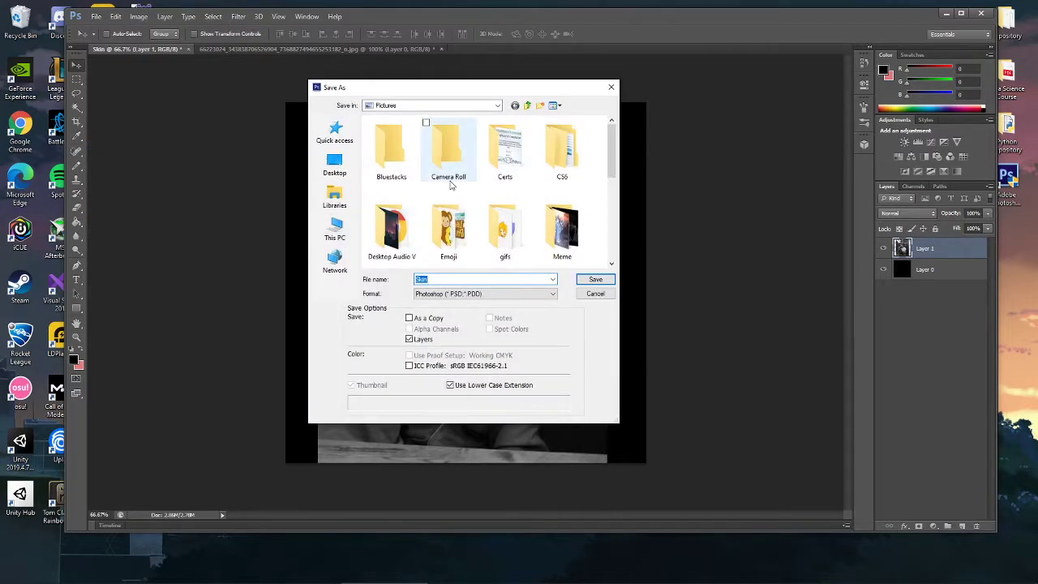
click(334, 164)
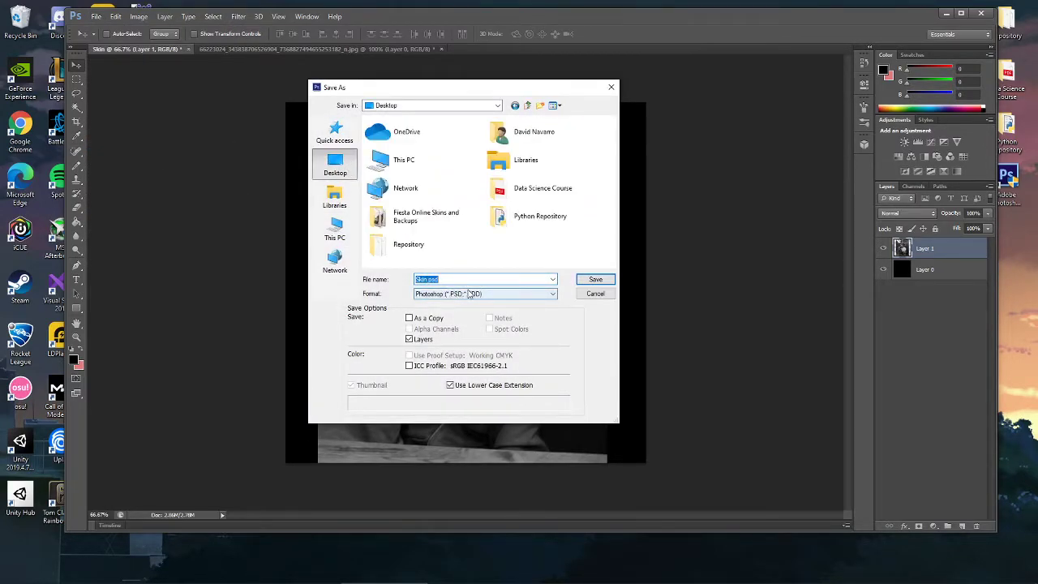
click(486, 294)
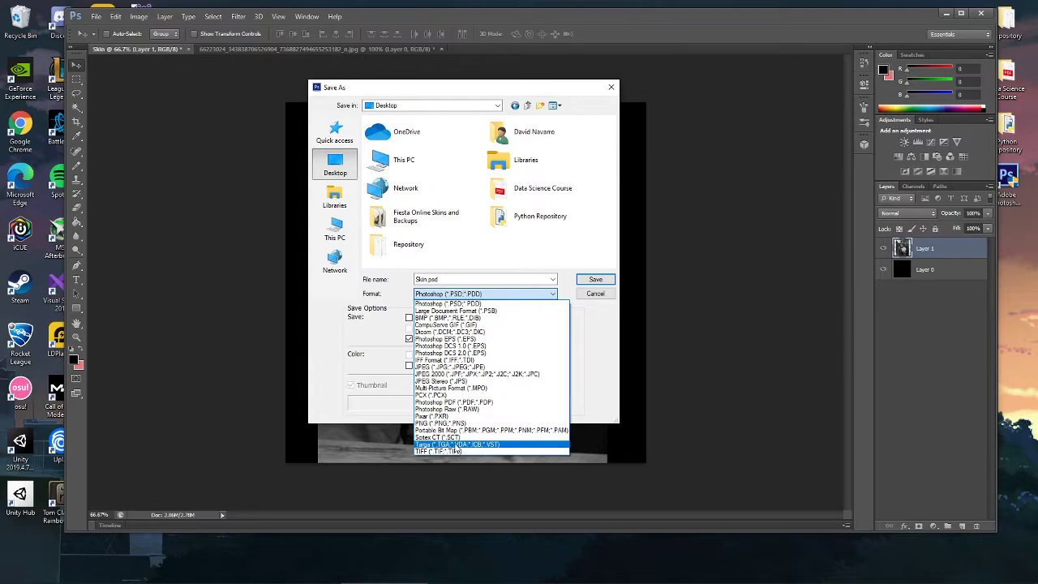
click(474, 445)
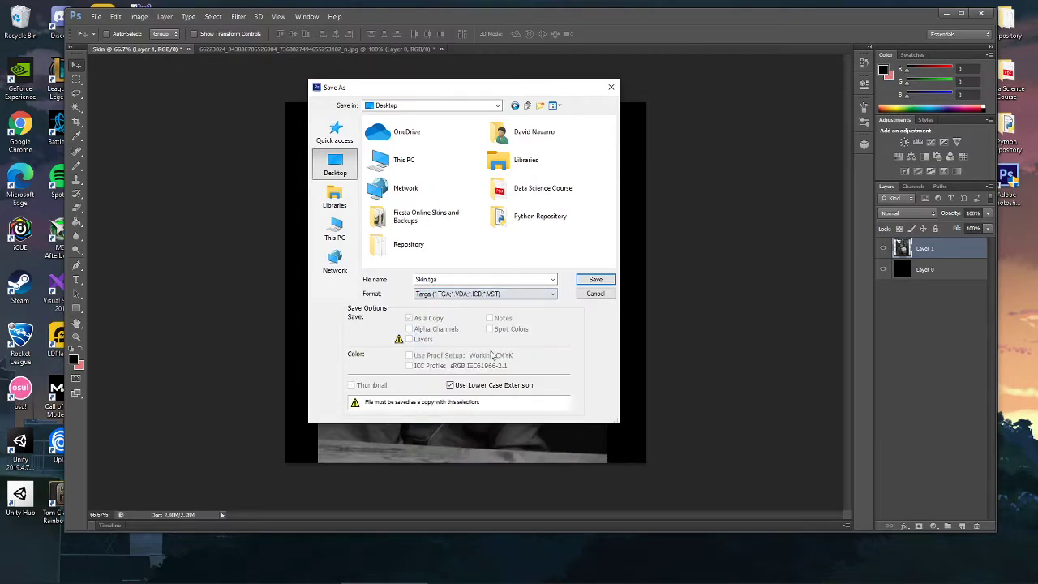
click(593, 280)
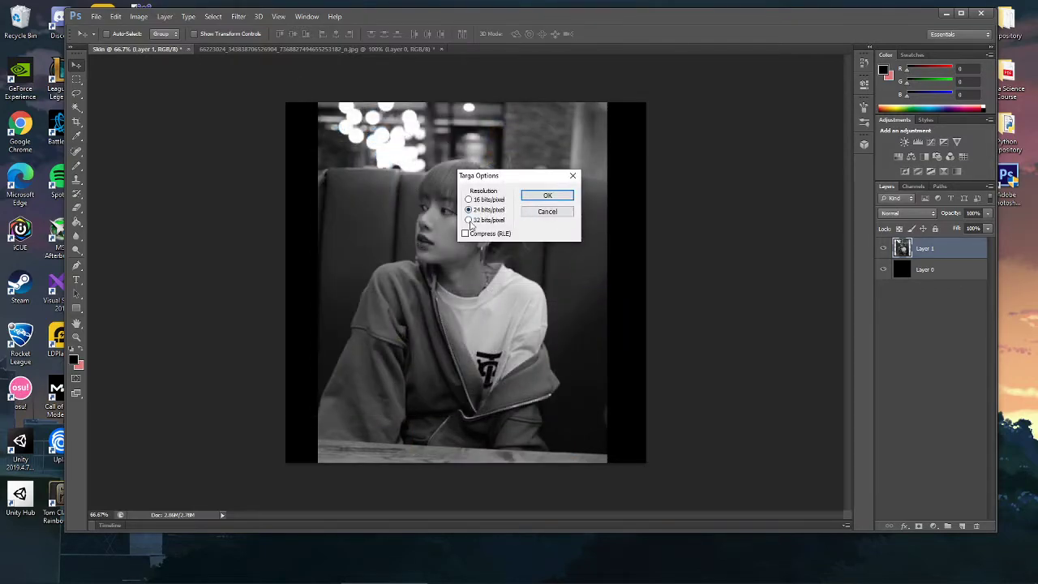
click(545, 197)
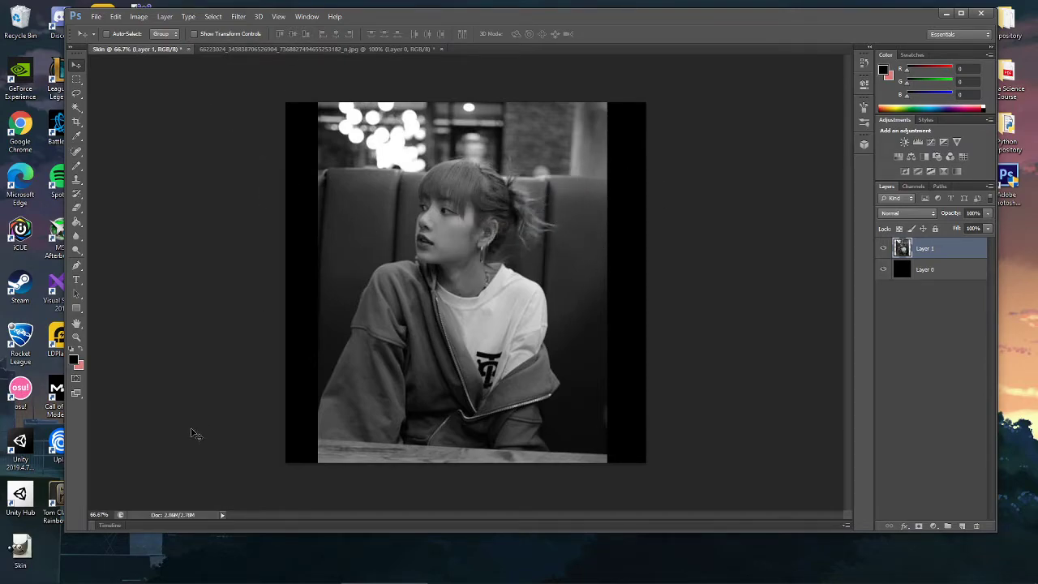
Switch to File Explorer and move the Desktop Skin file into FiestaOnlineUS\Skin, replacing the existing one with administrator permission.
click(948, 13)
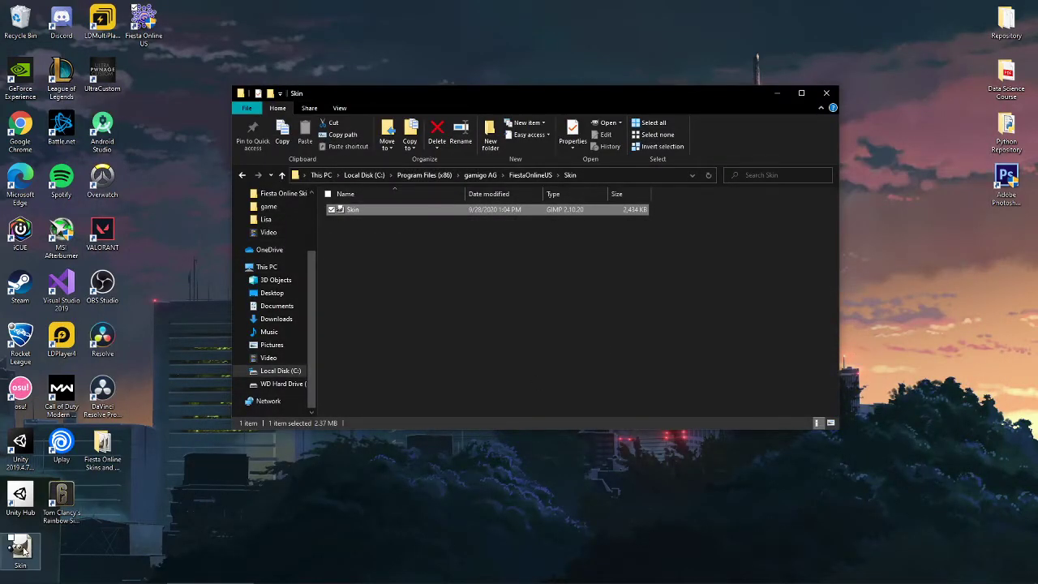
drag(23, 553, 95, 492)
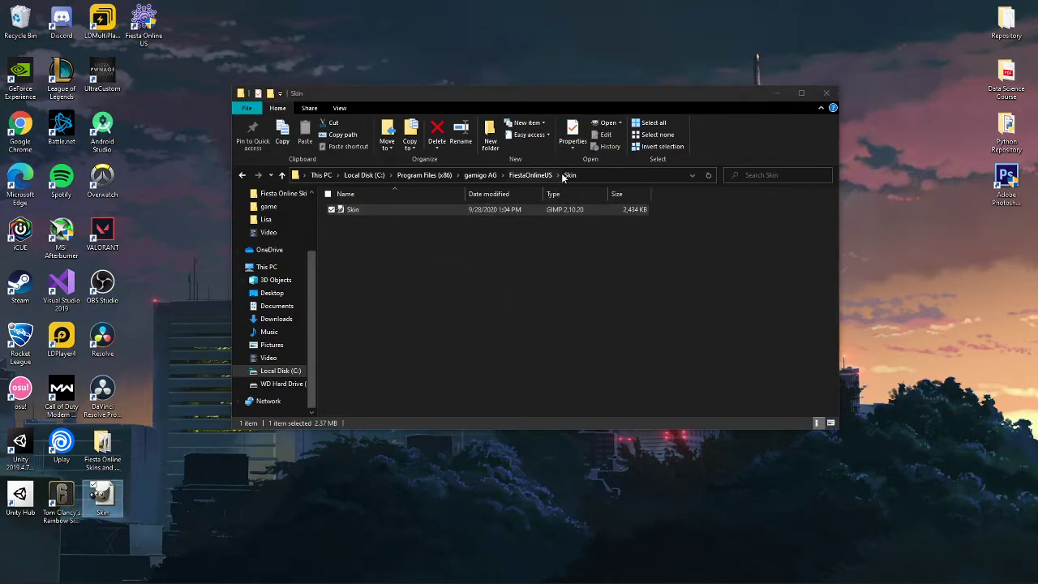
click(537, 175)
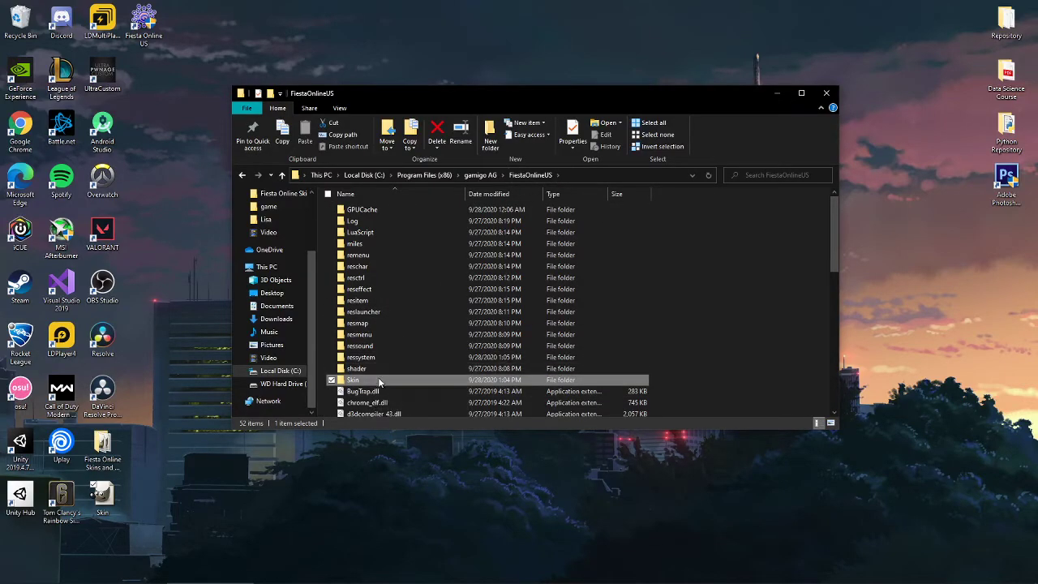
double_click(378, 379)
drag(103, 496, 357, 372)
click(458, 209)
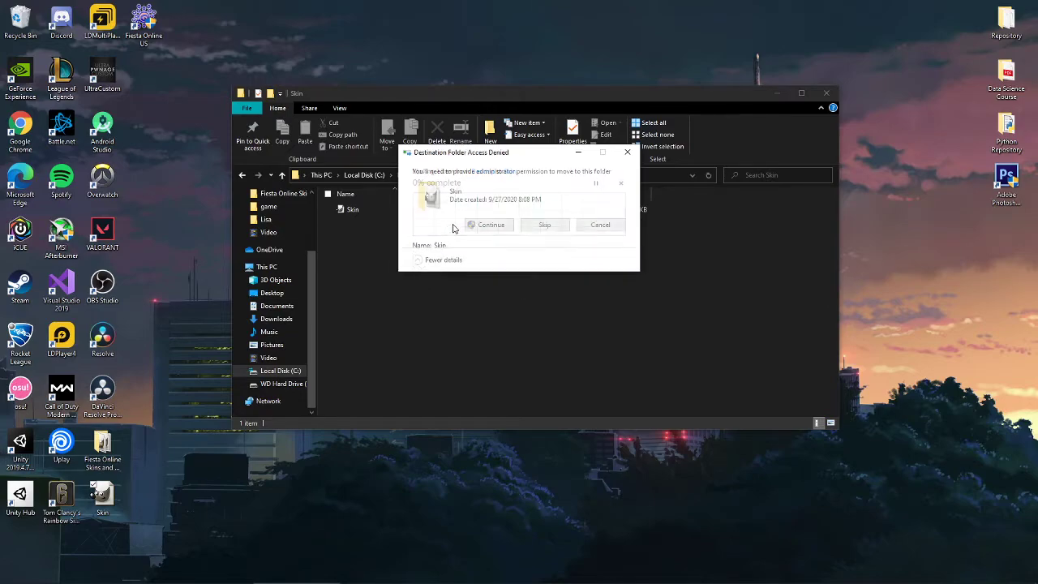
click(488, 226)
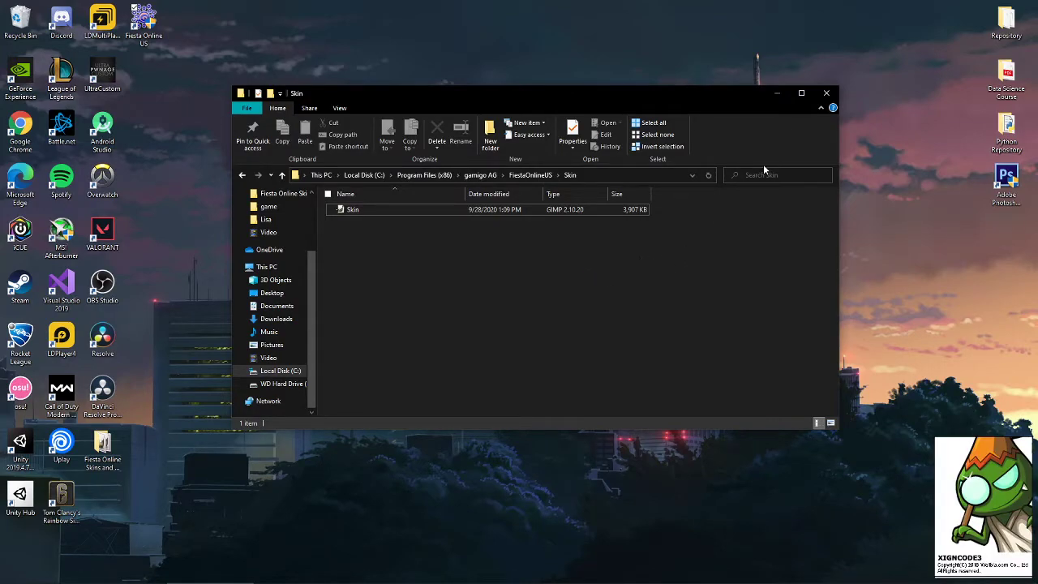
Minimize File Explorer, switch to Fiesta Online and log in by entering the account password.
click(776, 93)
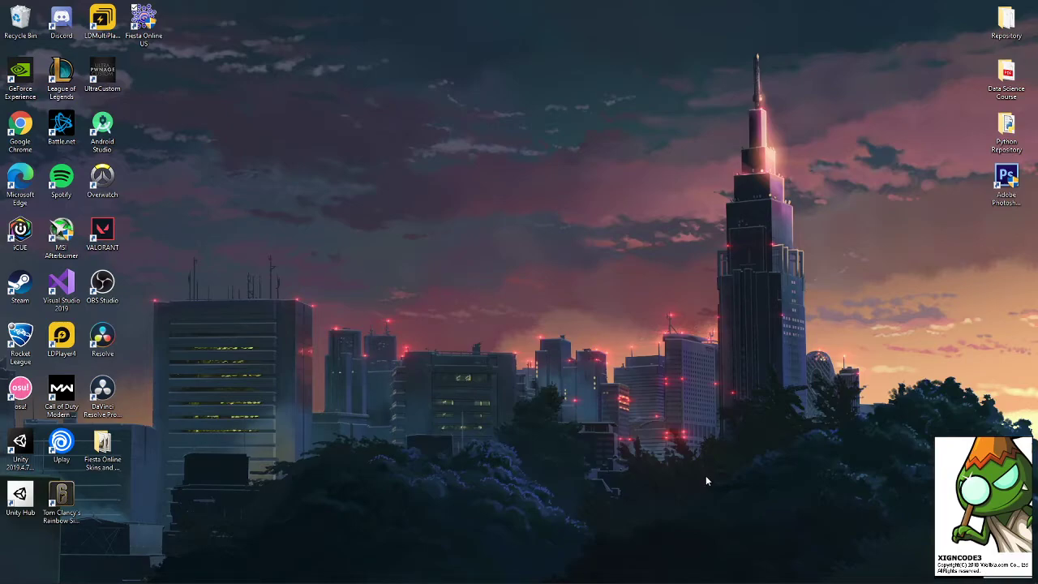
mouse_move(665, 577)
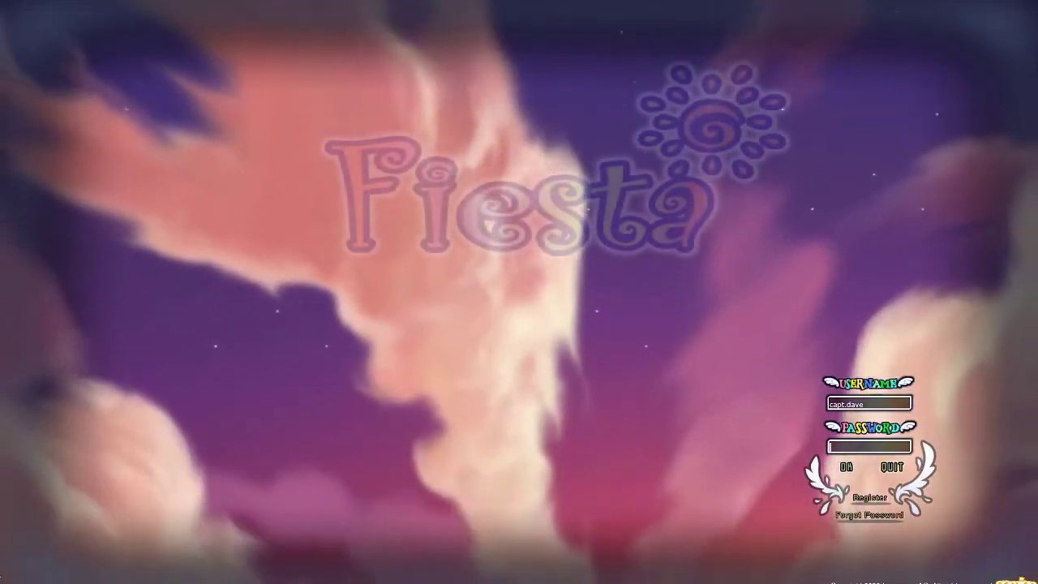
text(********)
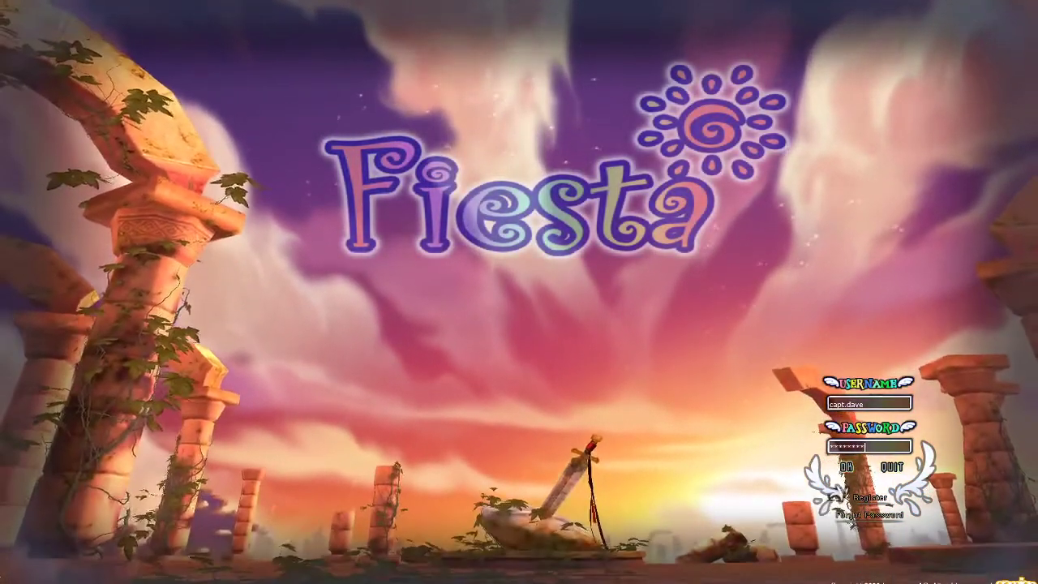
key(Return)
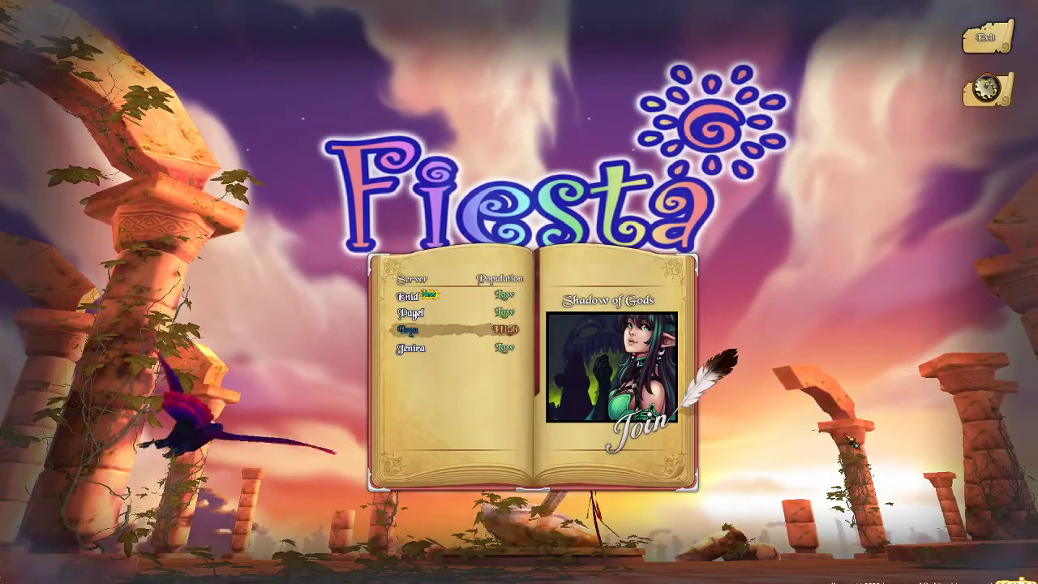
Join the highlighted server and enter the game world with an existing character.
click(986, 89)
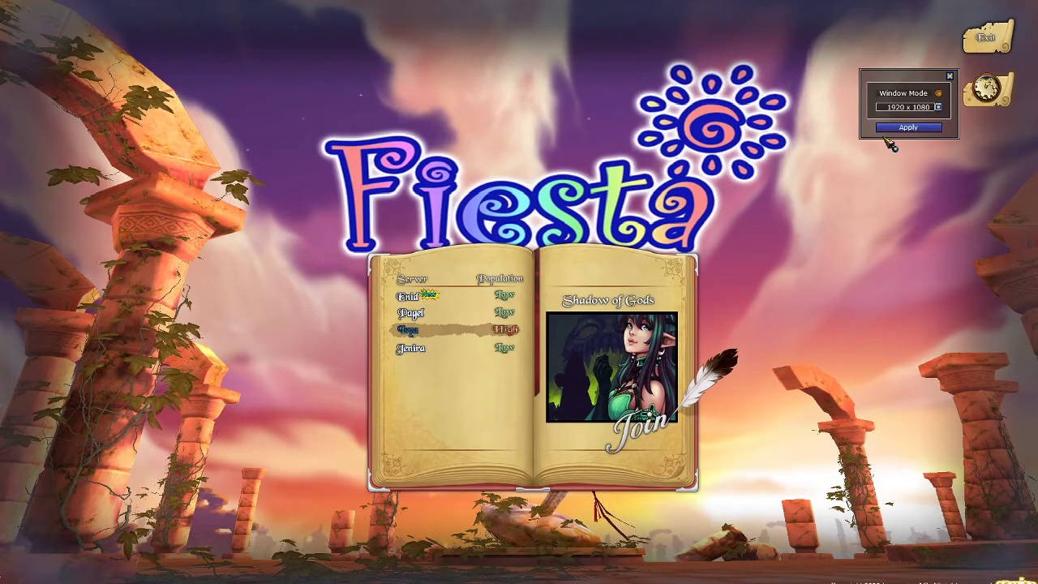
click(938, 107)
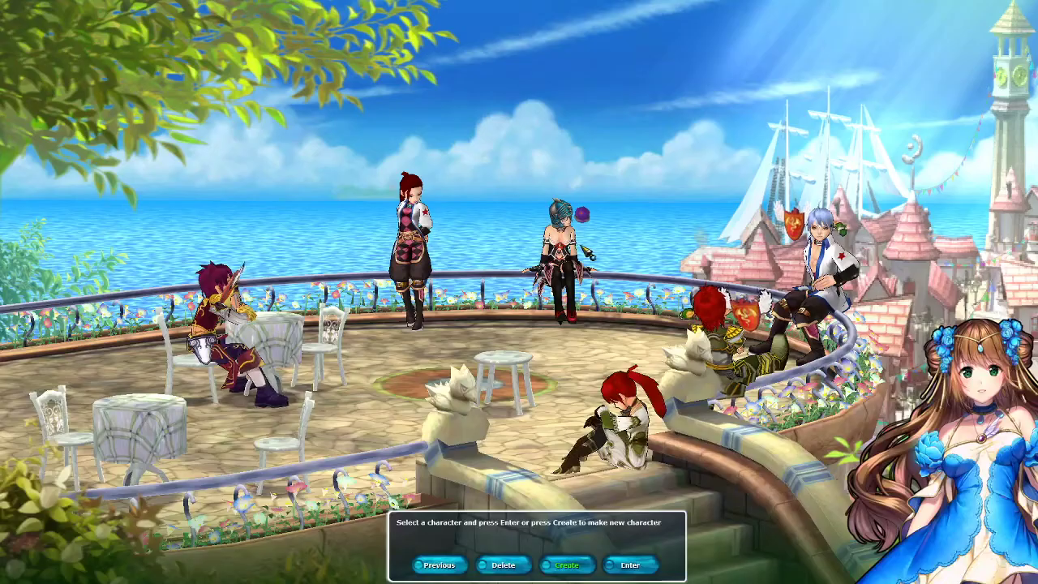
double_click(614, 201)
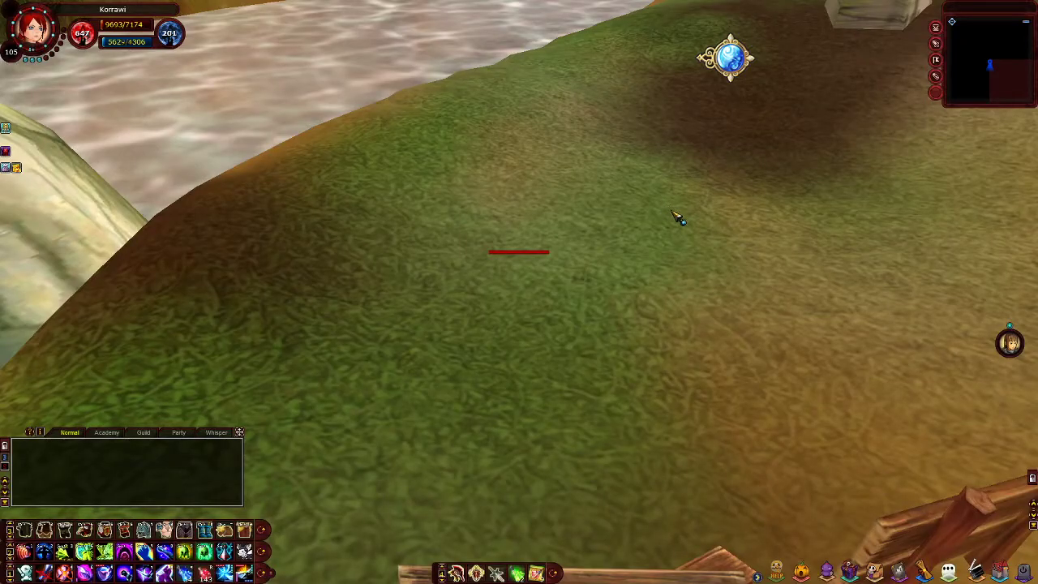
Examine the new skin in the Inventory, Character and Quest windows, closing the Inventory and Quest windows again.
key(i)
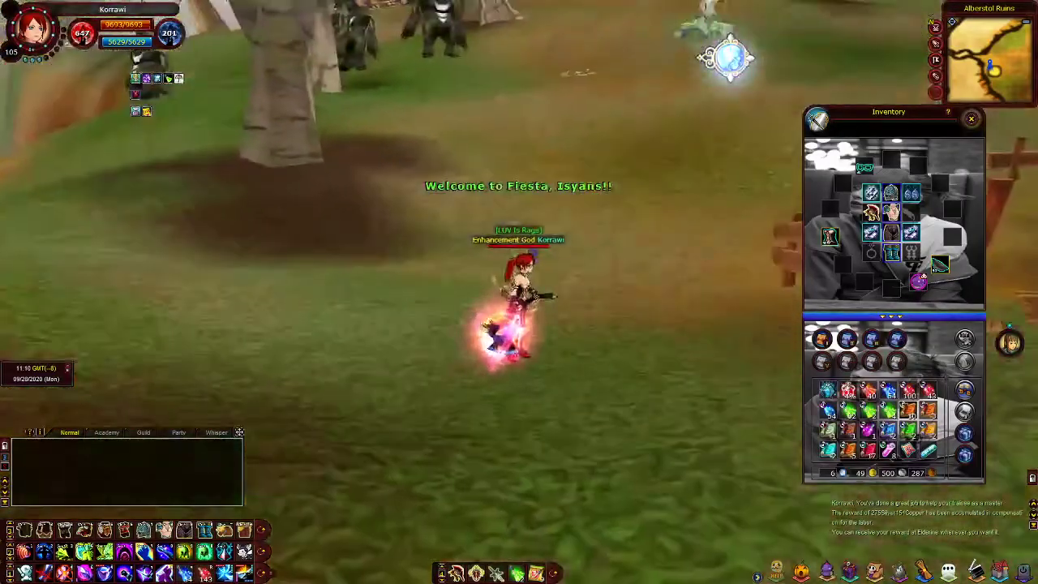
key(c)
key(q)
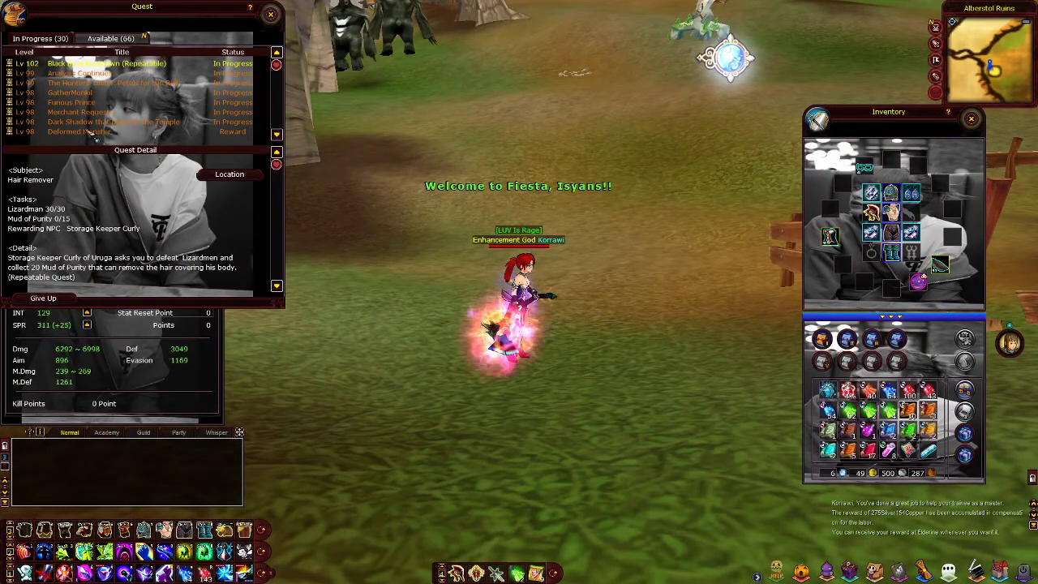
key(i)
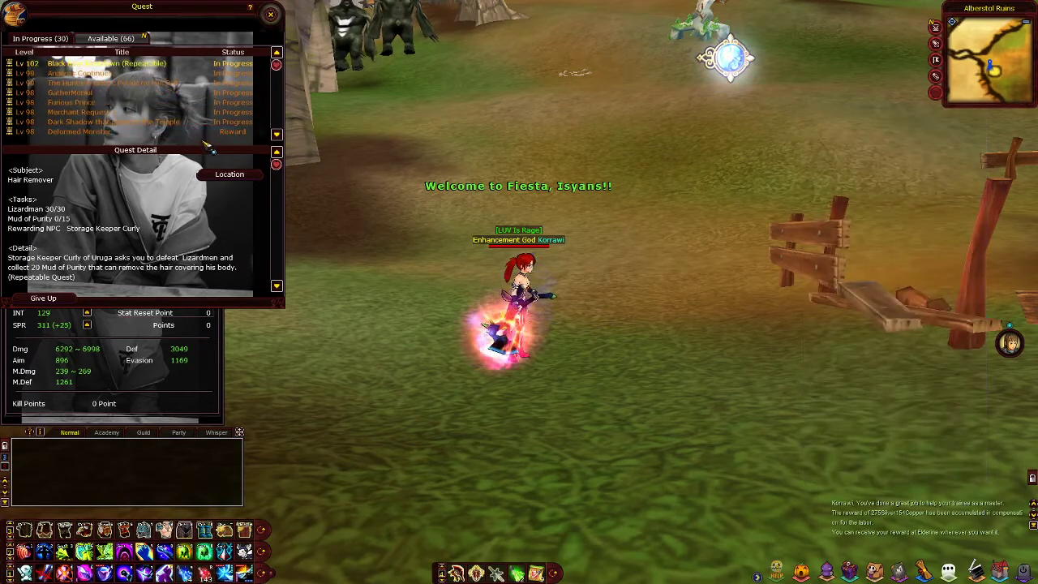
key(l)
key(k)
key(k)
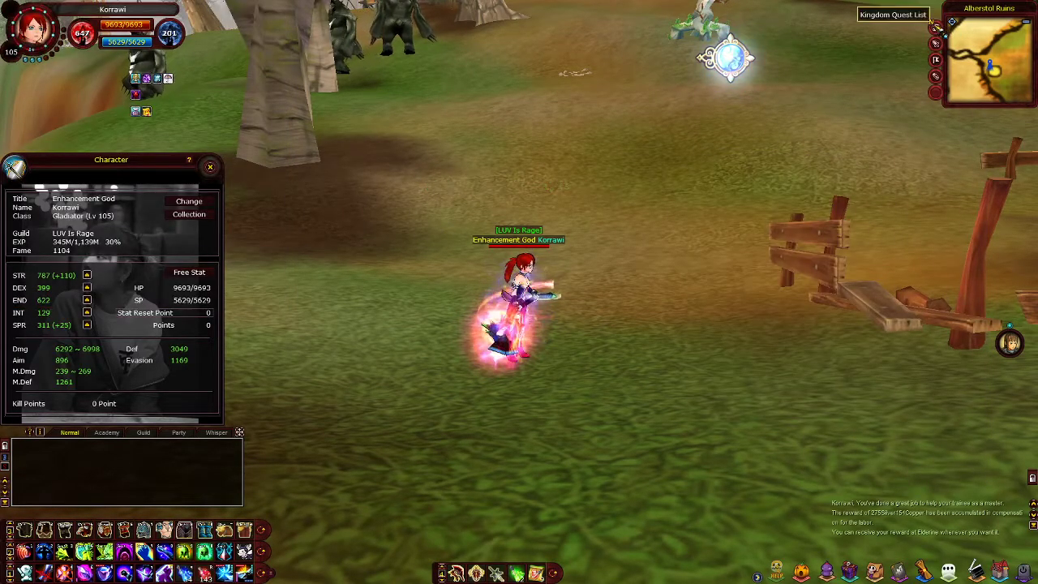
Examine the skin behind the Kingdom Quest List and the Skill window, closing each one after checking it.
click(936, 27)
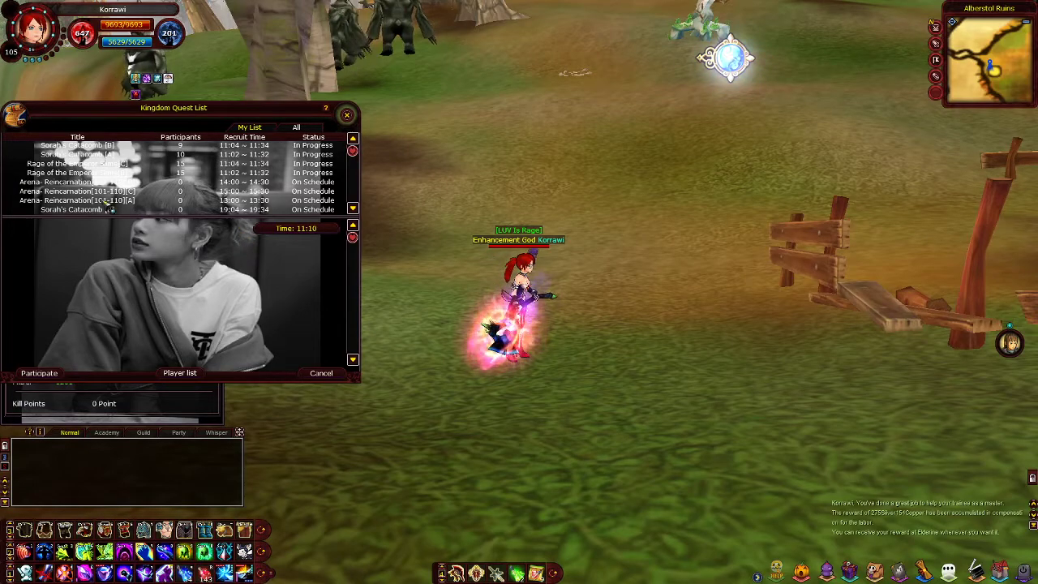
scroll(105, 190, down, 5)
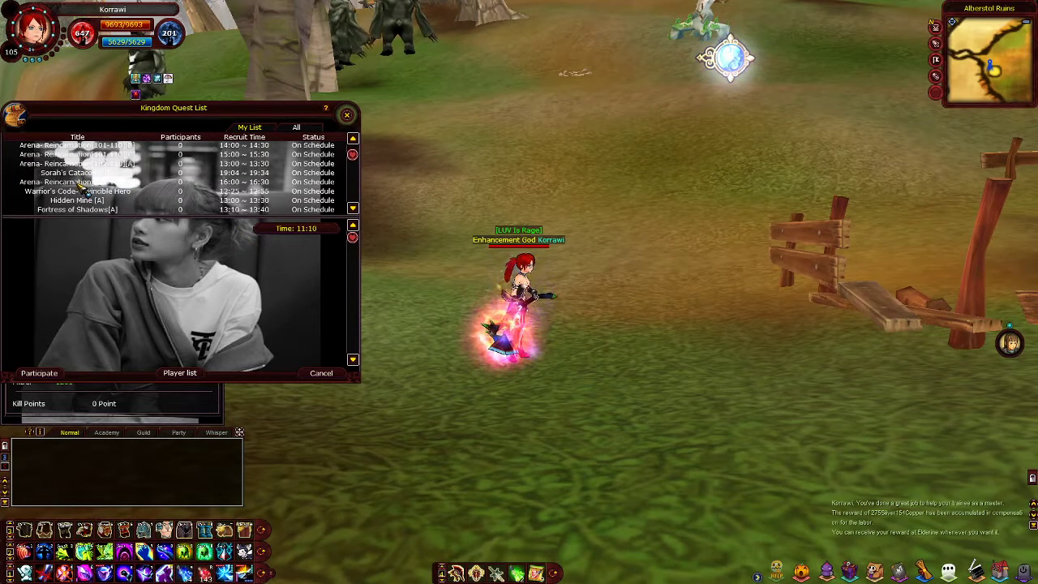
scroll(81, 191, up, 3)
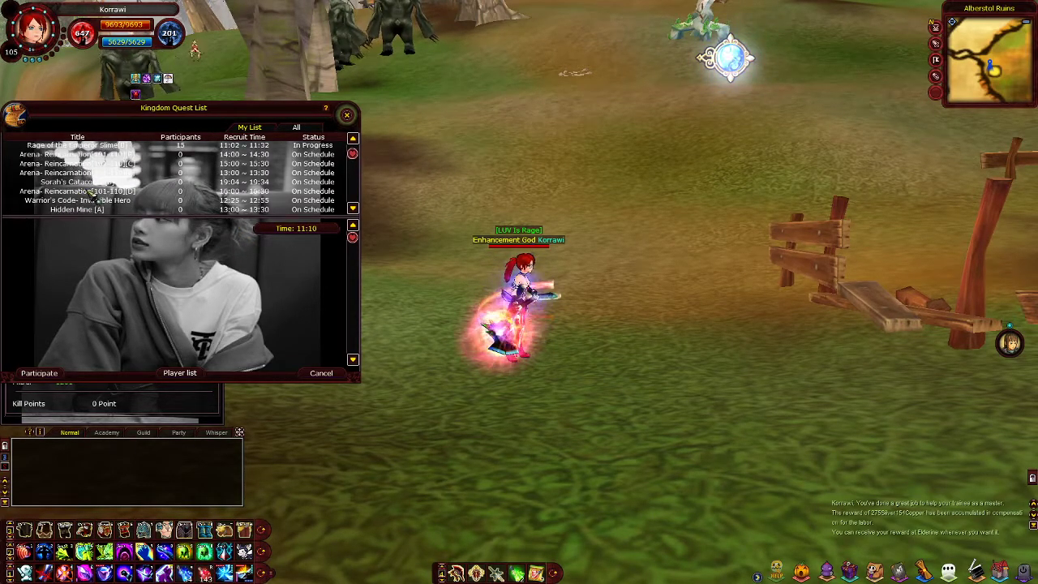
click(347, 115)
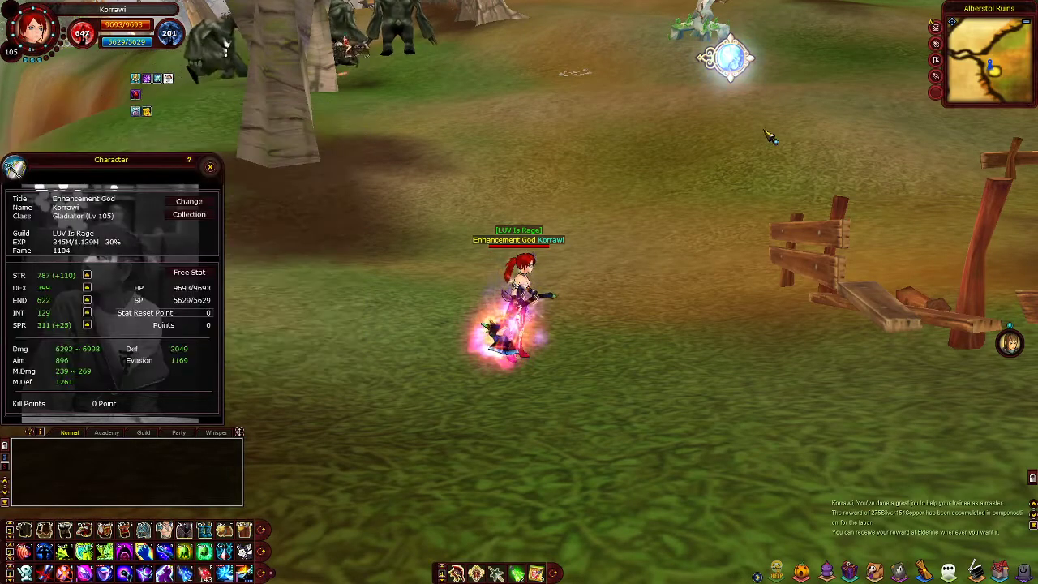
click(938, 75)
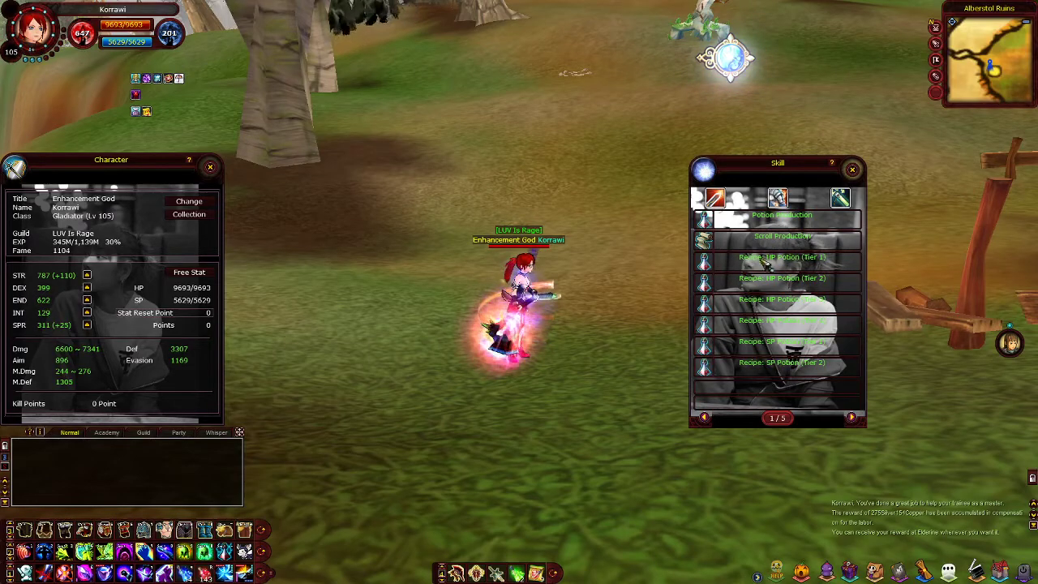
click(852, 169)
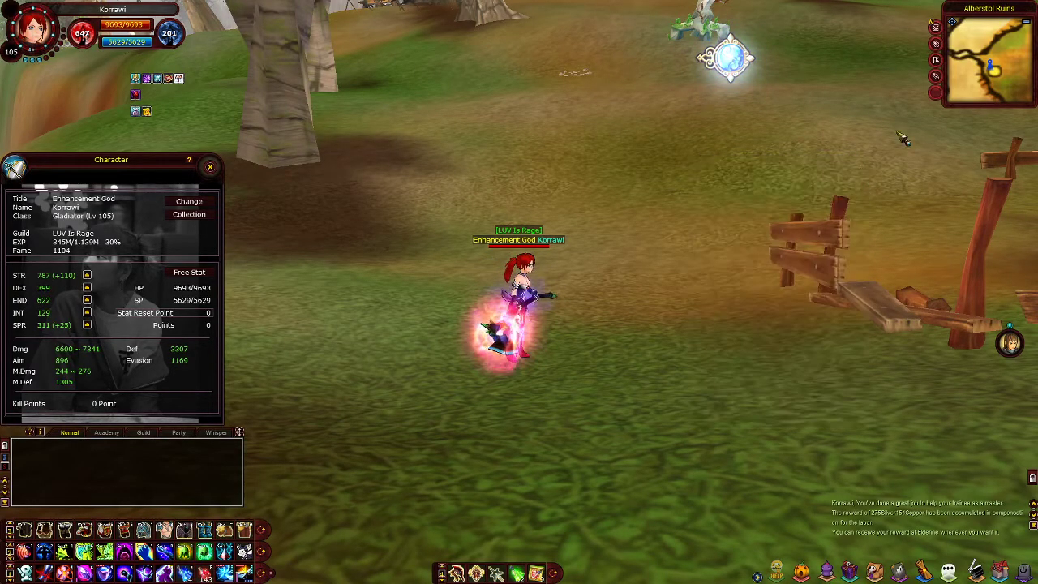
click(1023, 23)
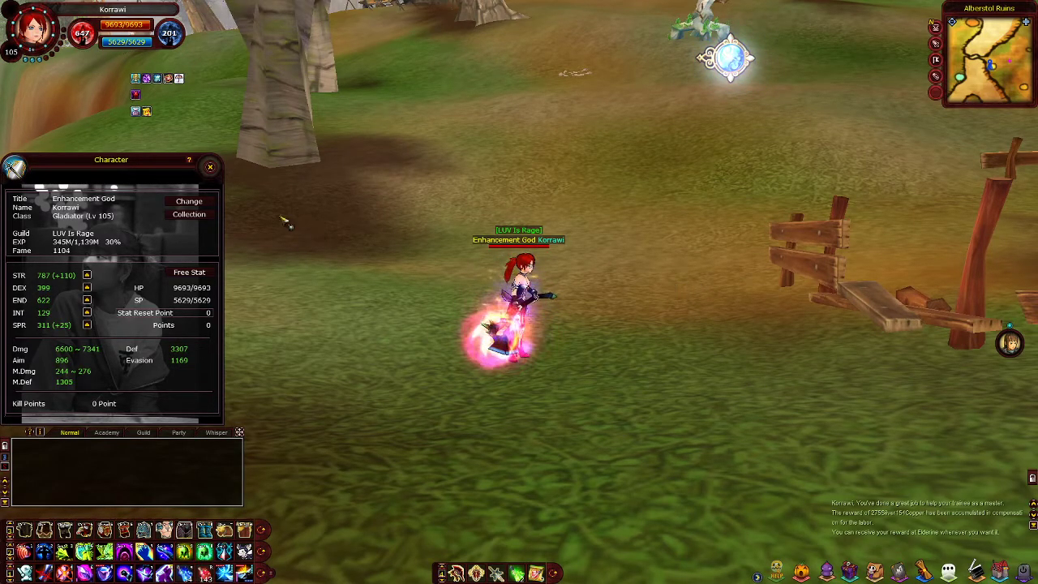
Close the Character window and quit the game.
click(211, 168)
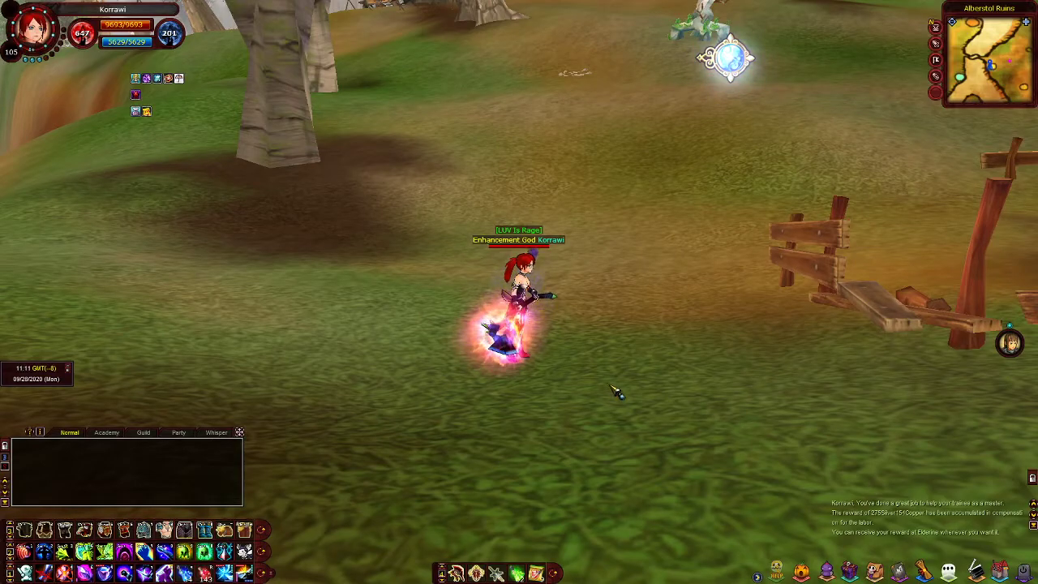
key(Escape)
click(552, 338)
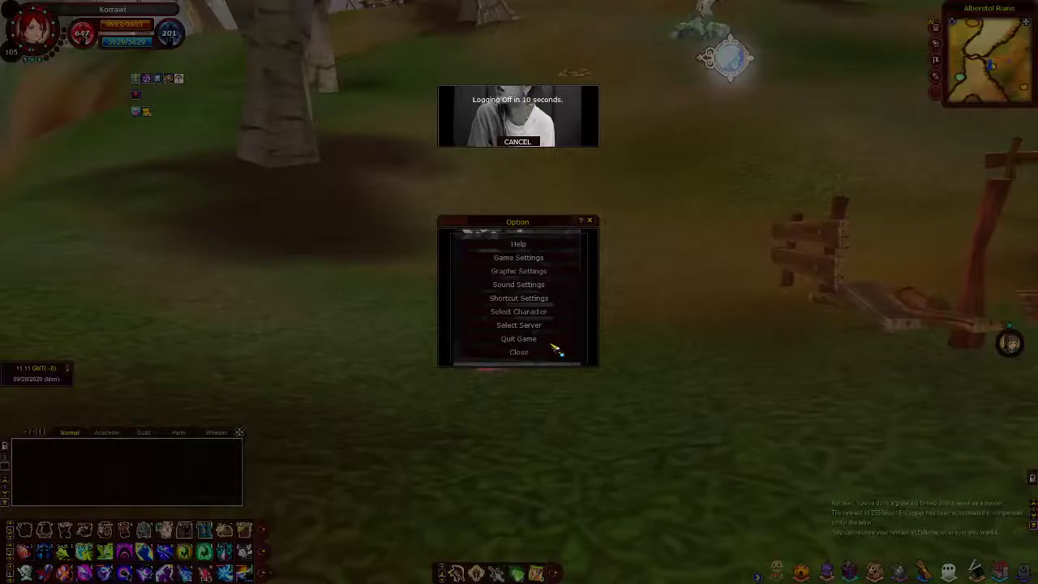